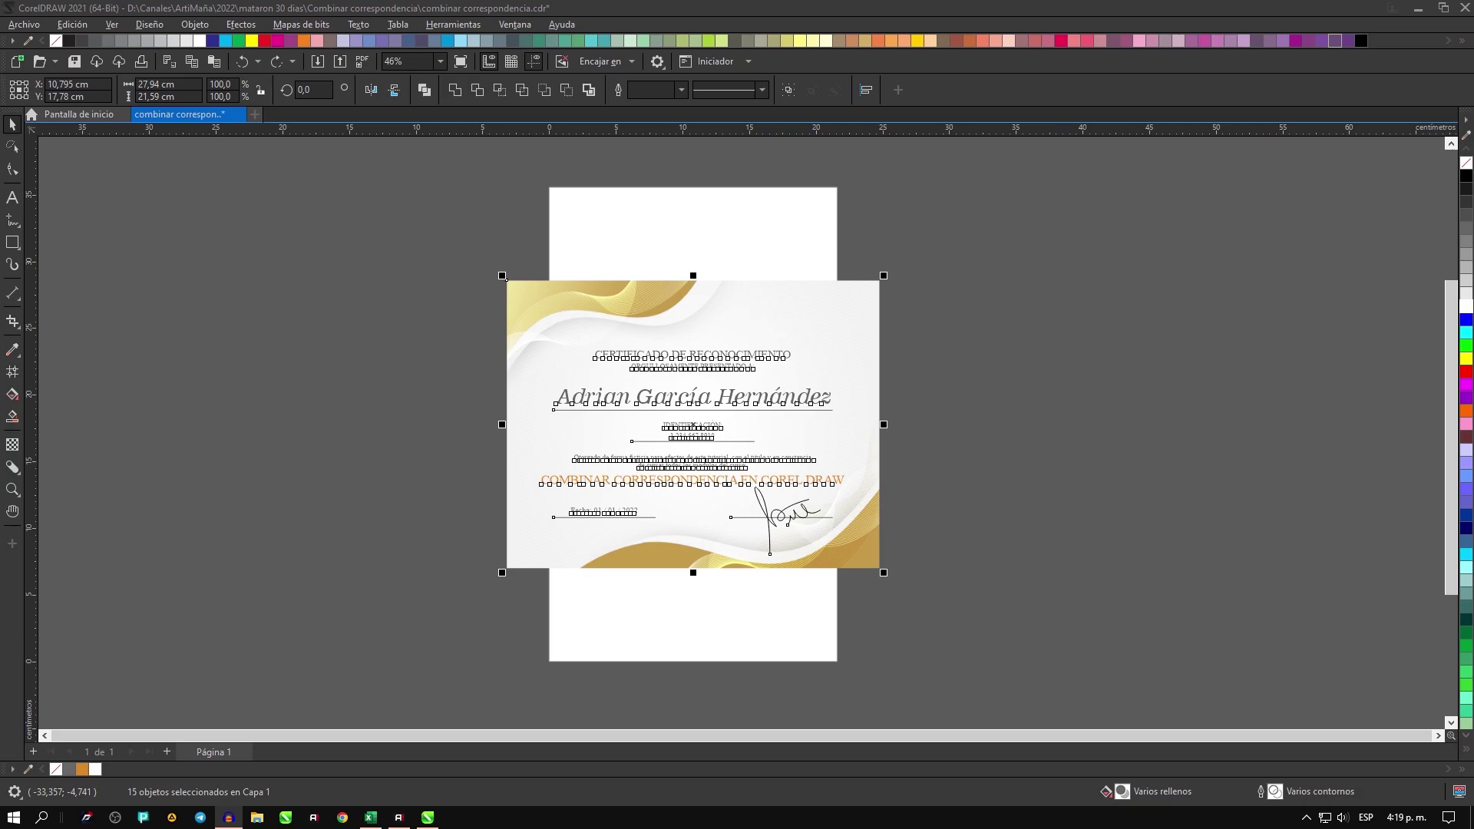
Step: Marquee-select the certificate objects, then deselect them while adjusting the view
click(1014, 428)
scroll(762, 492, up, 1)
scroll(790, 399, up, 1)
mouse_move(998, 224)
mouse_down()
mouse_move(356, 658)
mouse_move(274, 559)
mouse_up()
click(273, 560)
scroll(675, 503, down, 1)
drag(759, 428, 361, 635)
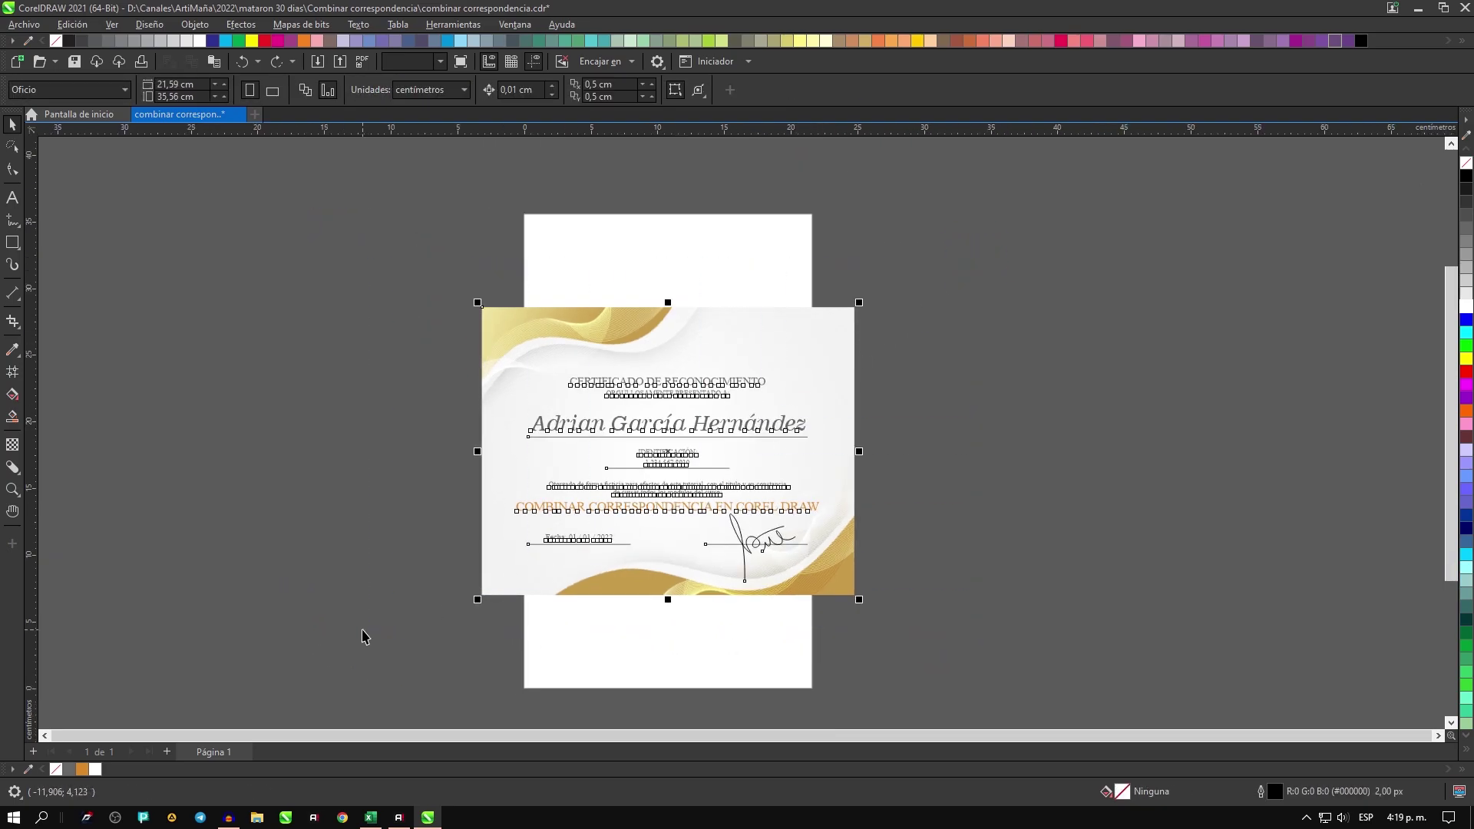
click(361, 240)
Step: Test-move all 15 certificate objects off the page, undo it, and show the page size presets
drag(1046, 286, 482, 568)
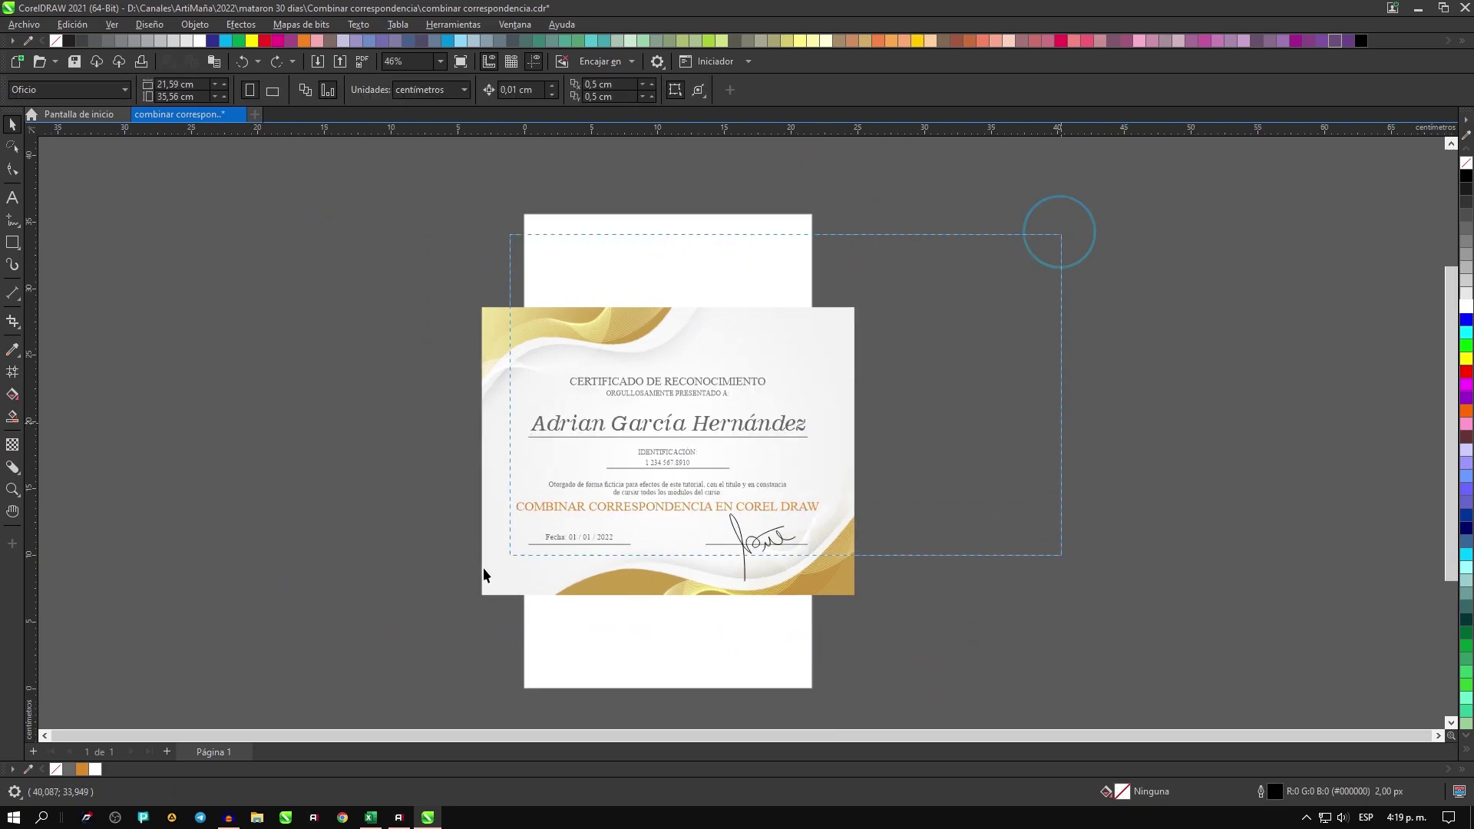
drag(557, 510, 980, 422)
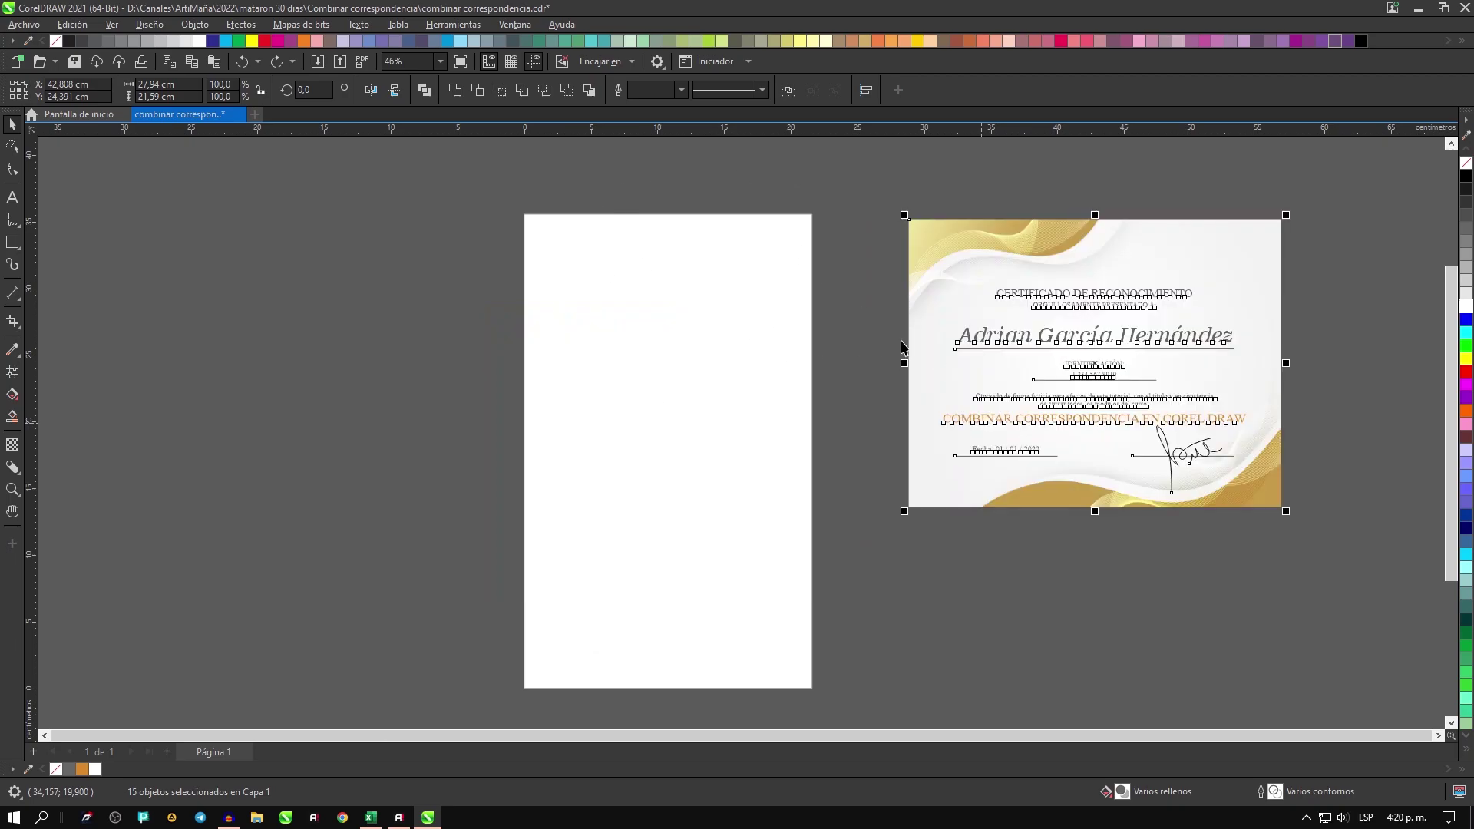
key(ctrl+z)
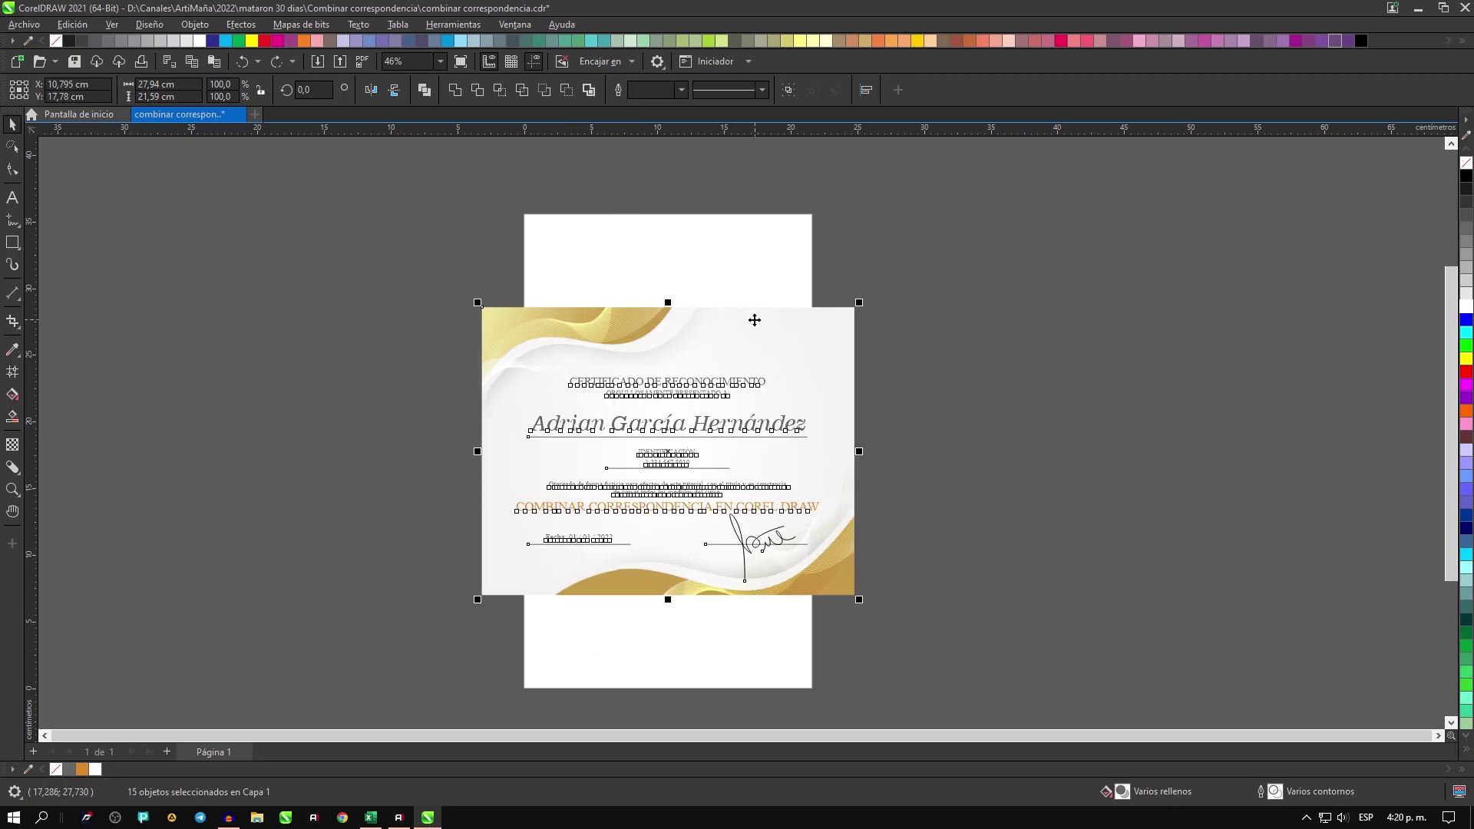
click(944, 273)
drag(944, 274, 462, 597)
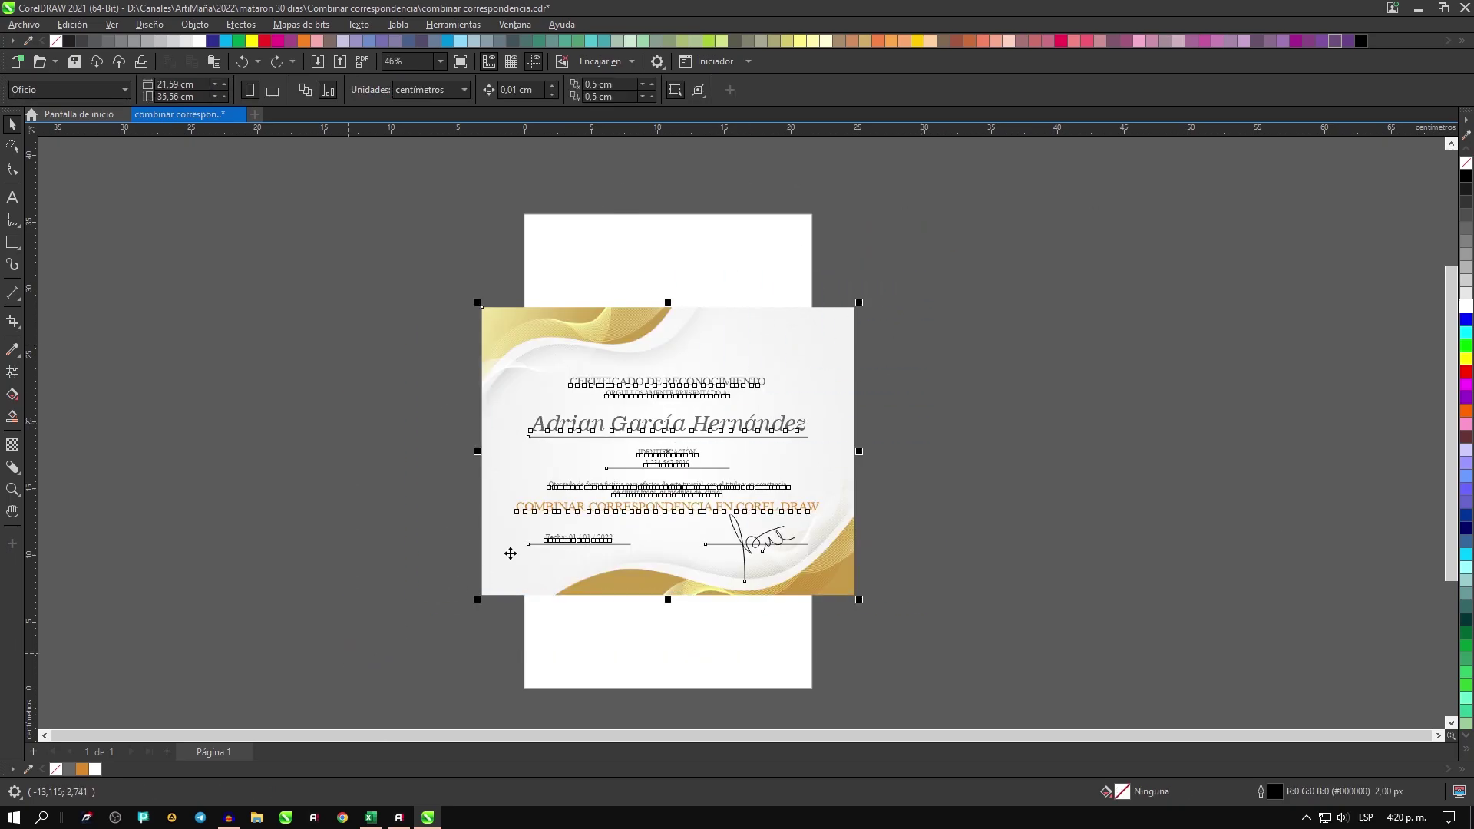
scroll(649, 493, up, 1)
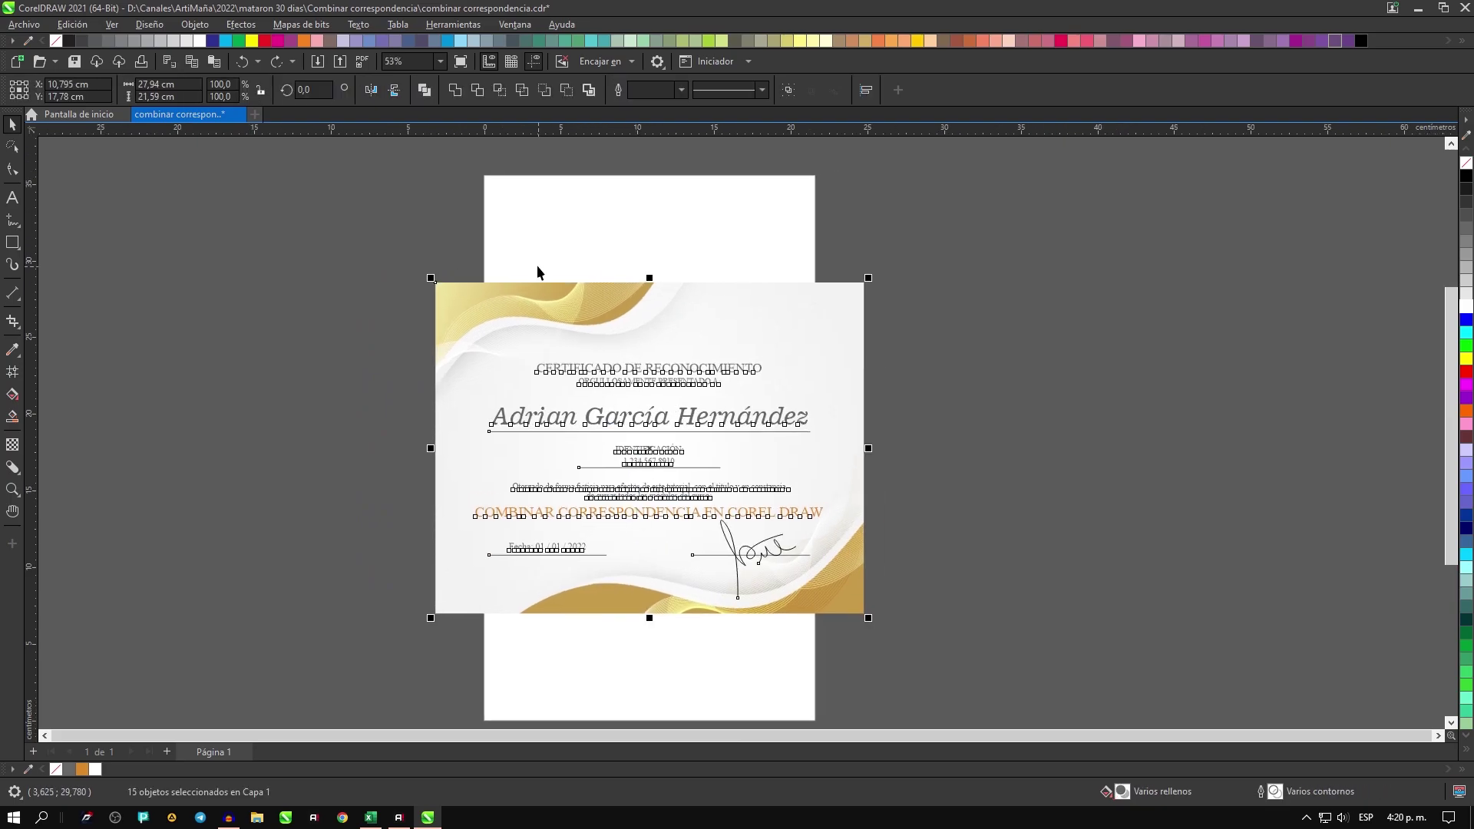
click(212, 224)
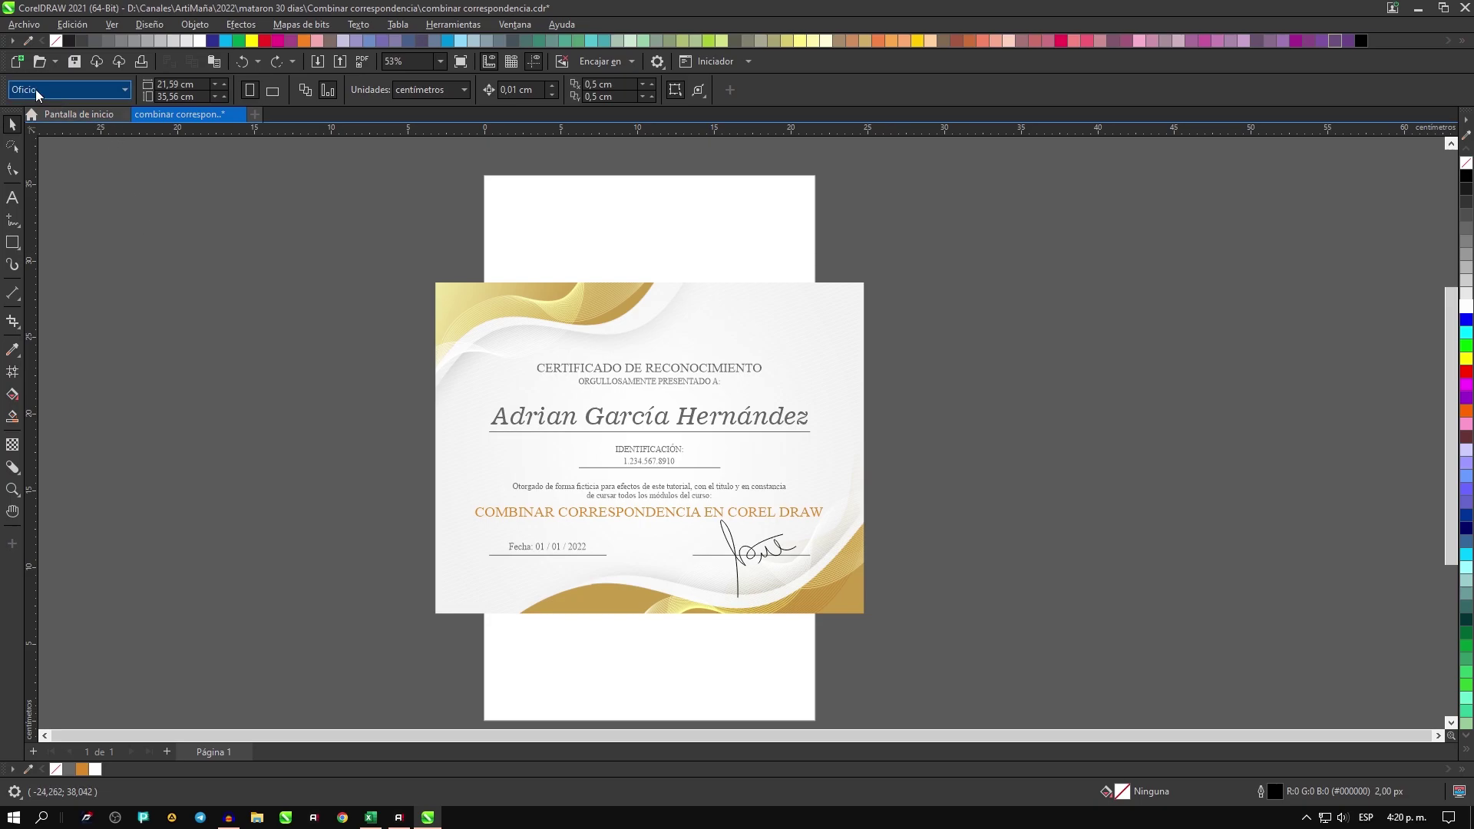
click(99, 89)
Step: Make the page landscape Carta and centre the certificate design on it
click(56, 124)
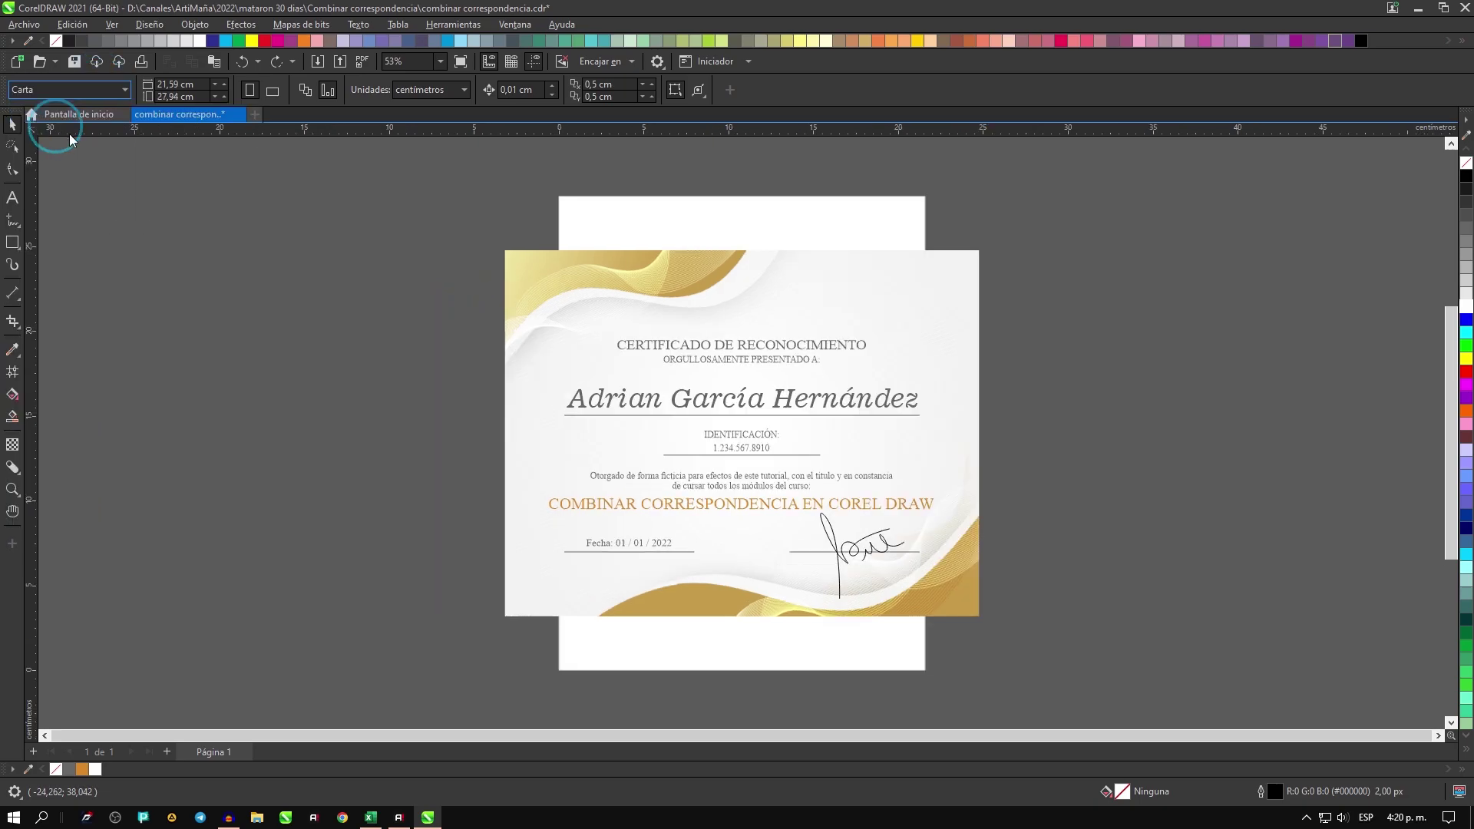
click(273, 93)
drag(1029, 168, 343, 658)
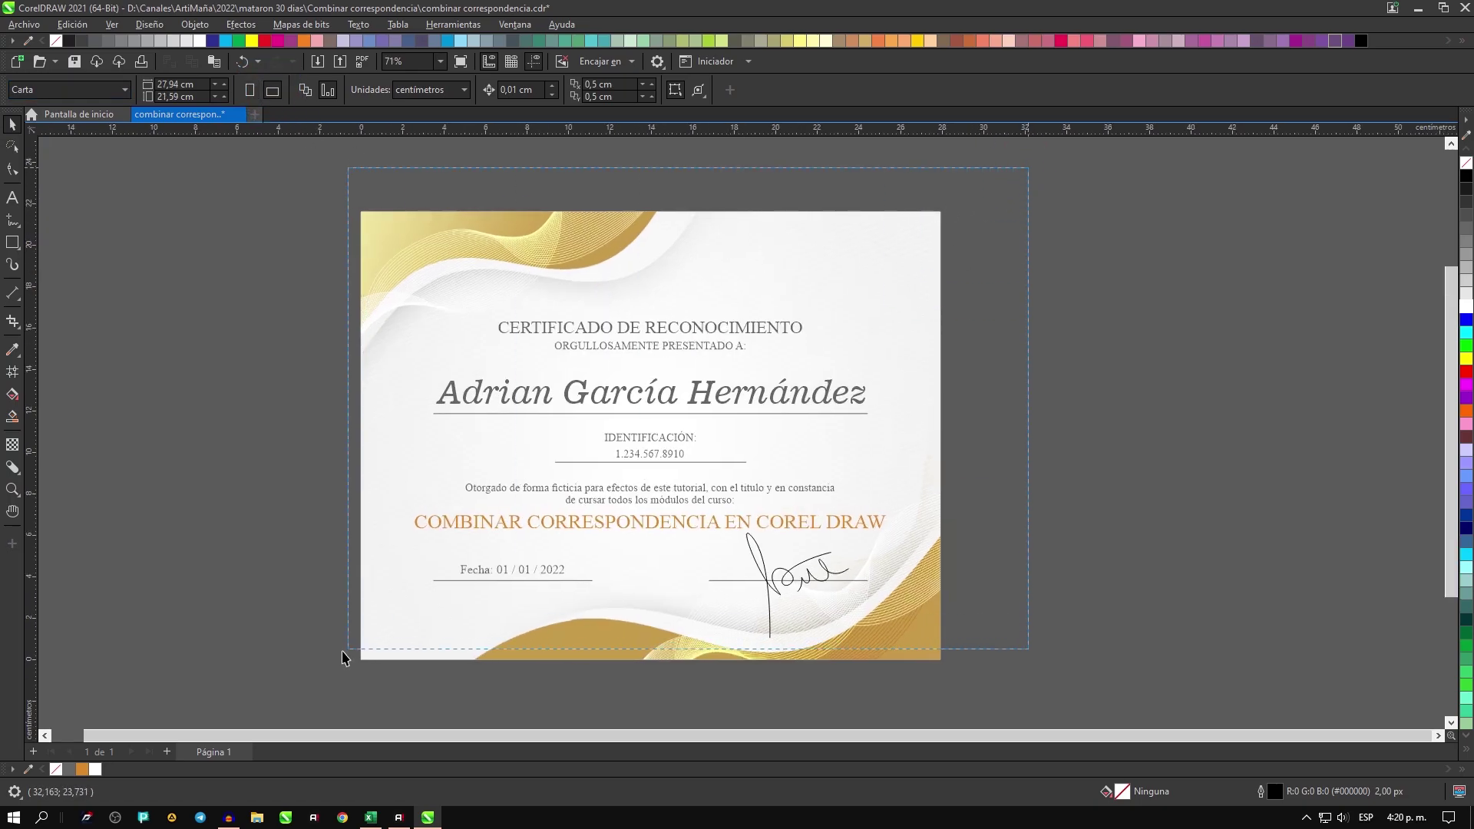
drag(464, 559, 1031, 427)
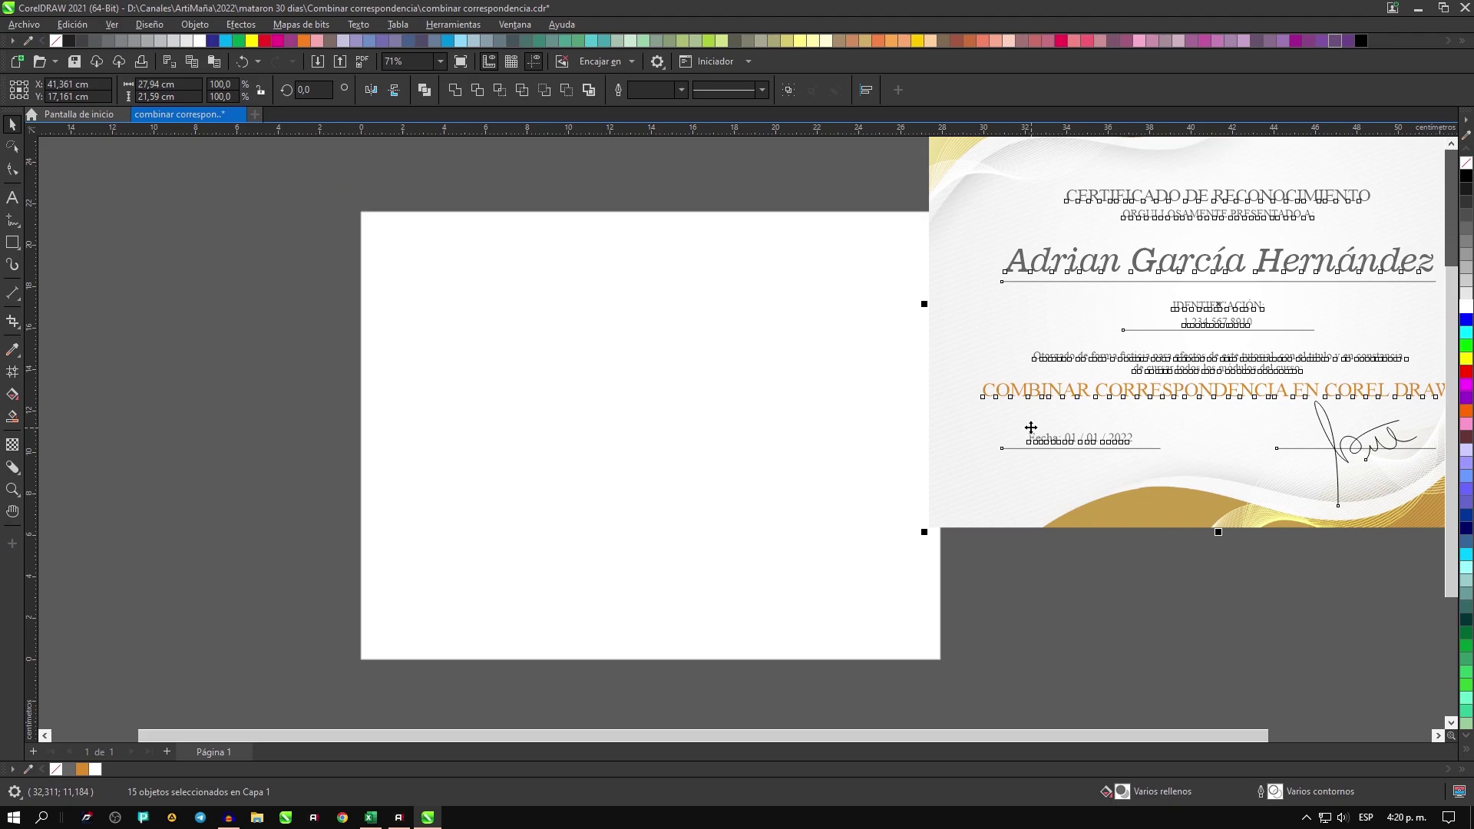
key(p)
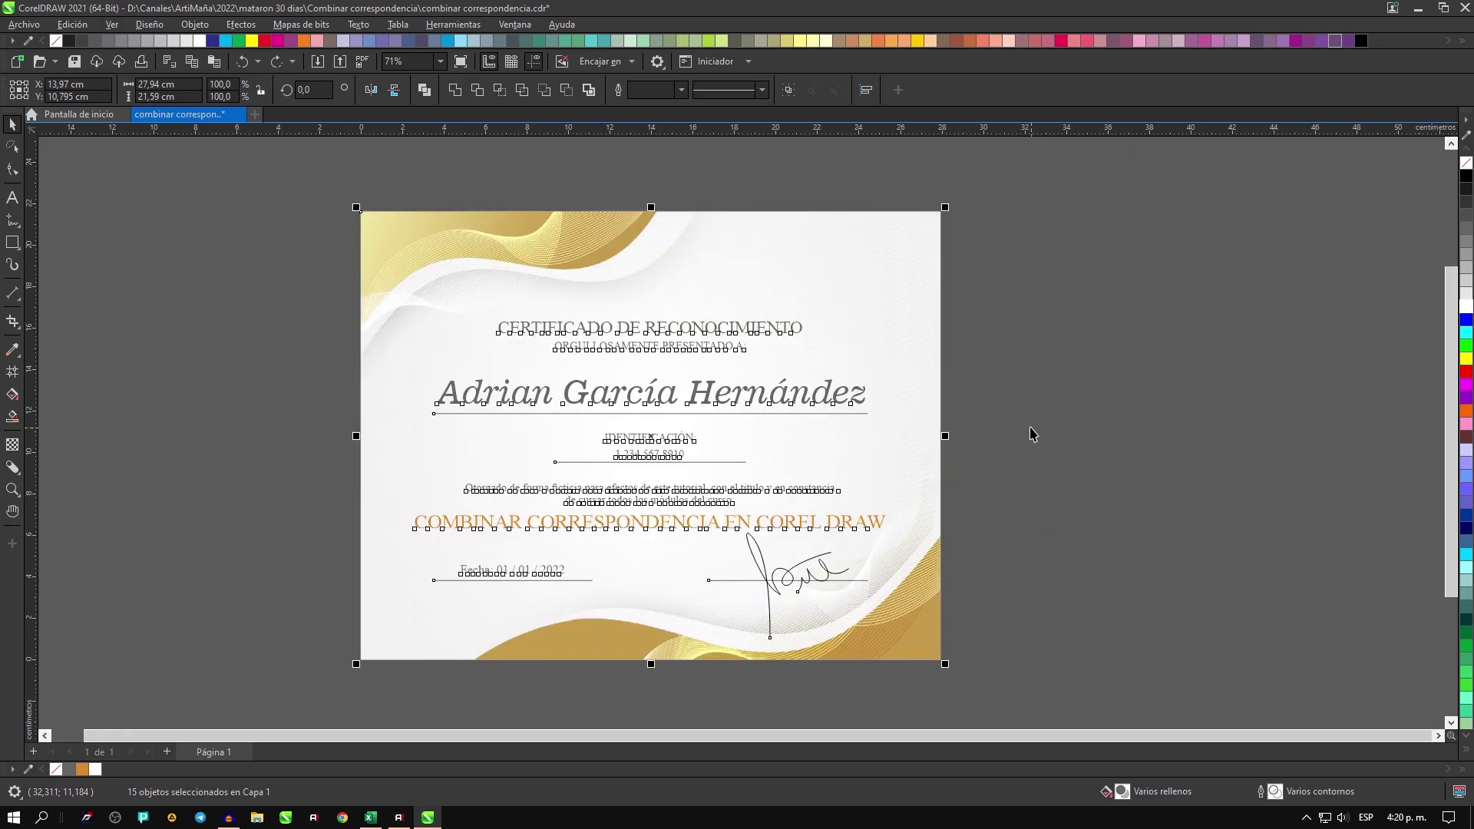
click(1031, 434)
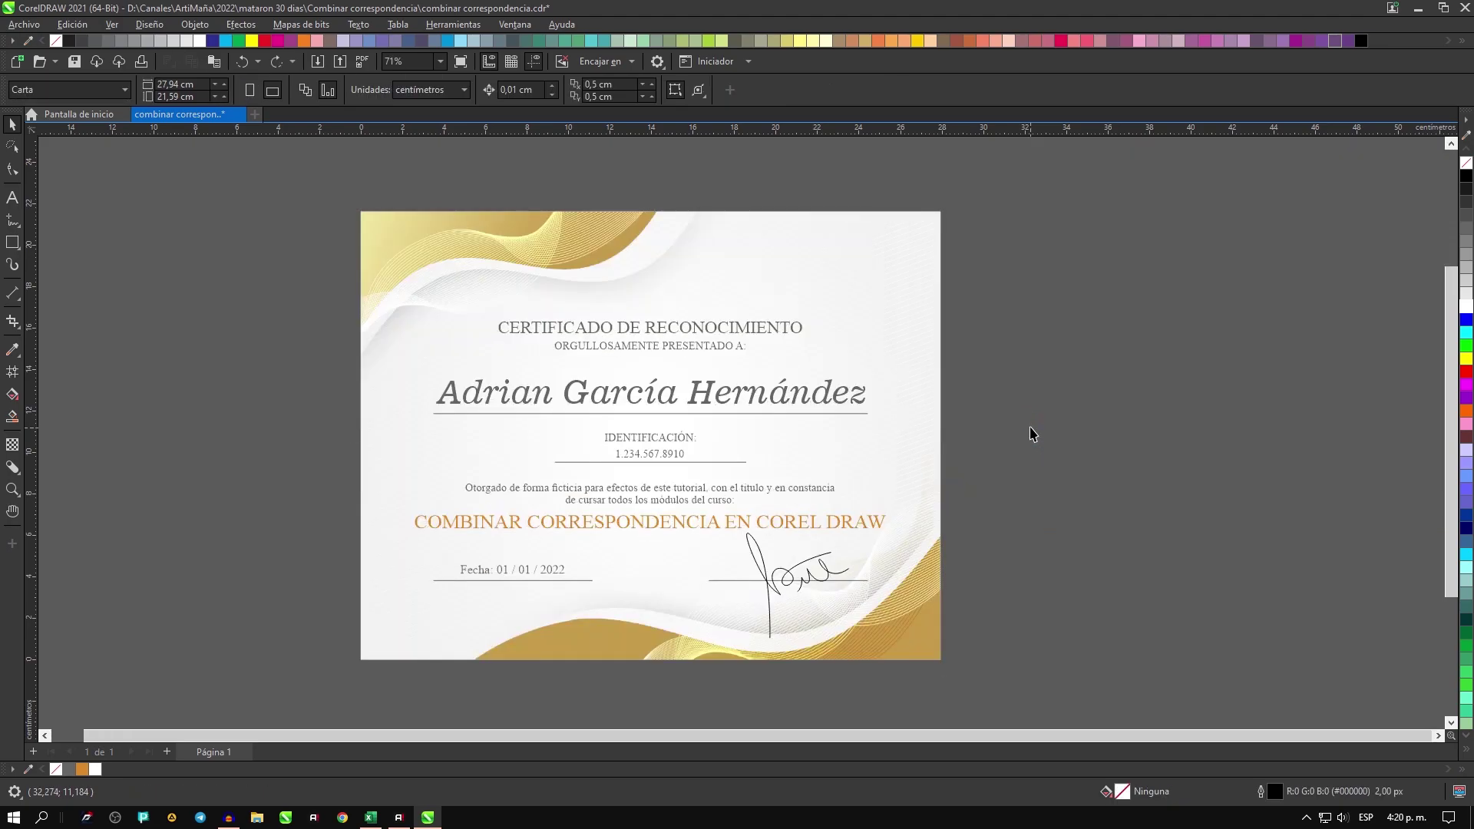
Step: Reselect the certificate objects and confirm their width value in the property bar
drag(1012, 189, 270, 685)
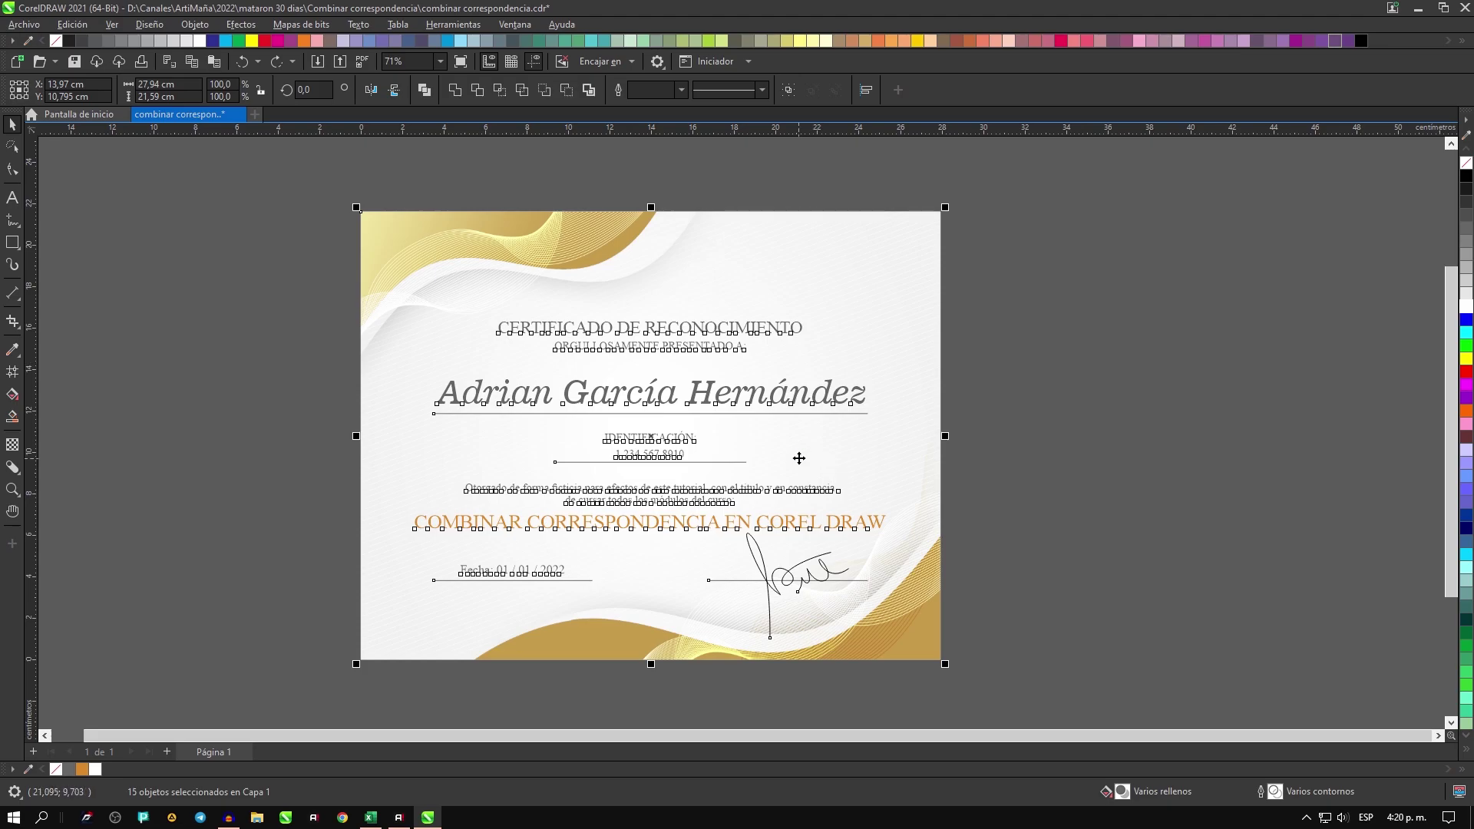
click(162, 85)
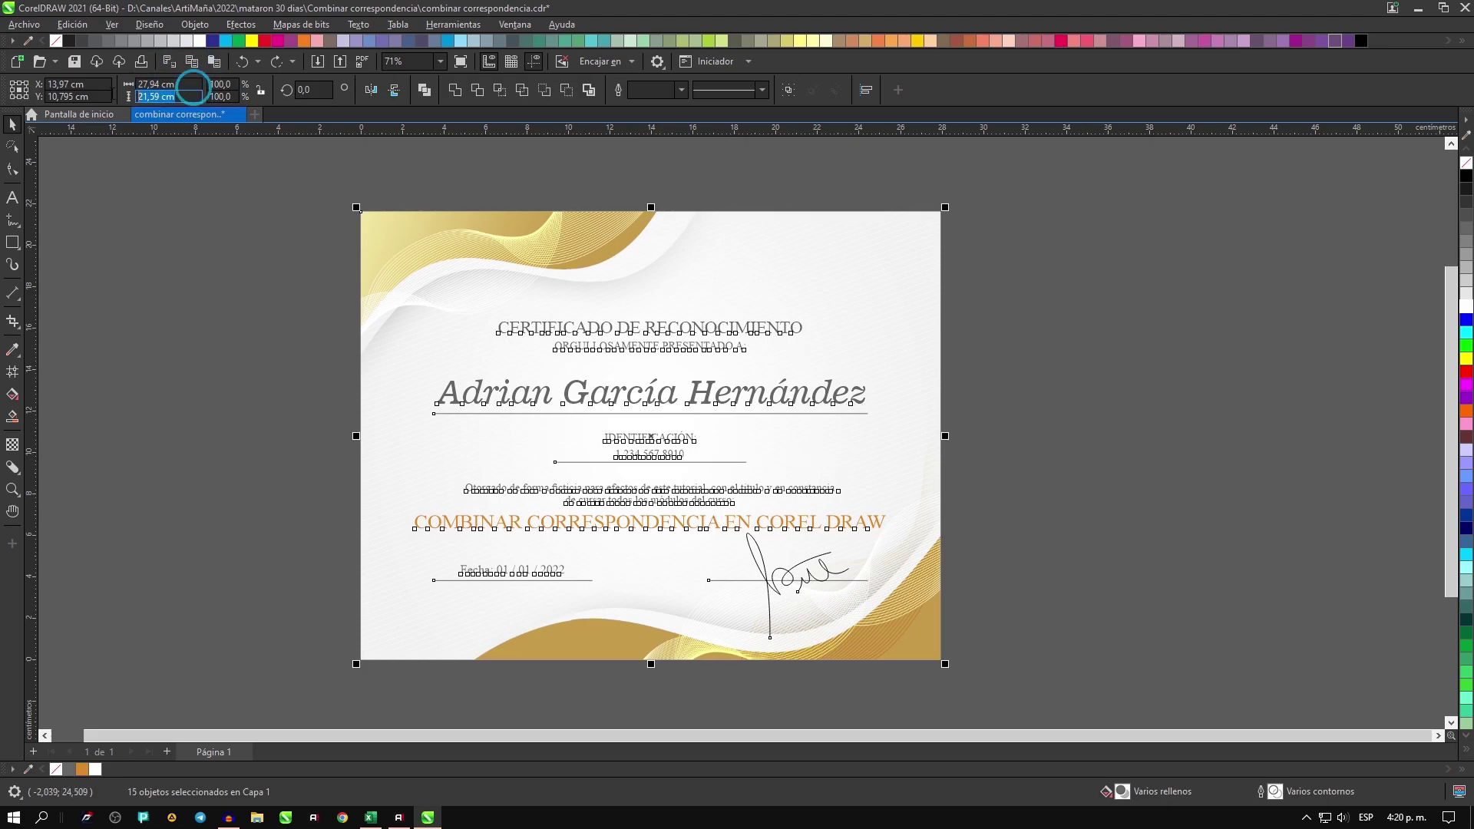
key(Return)
click(238, 245)
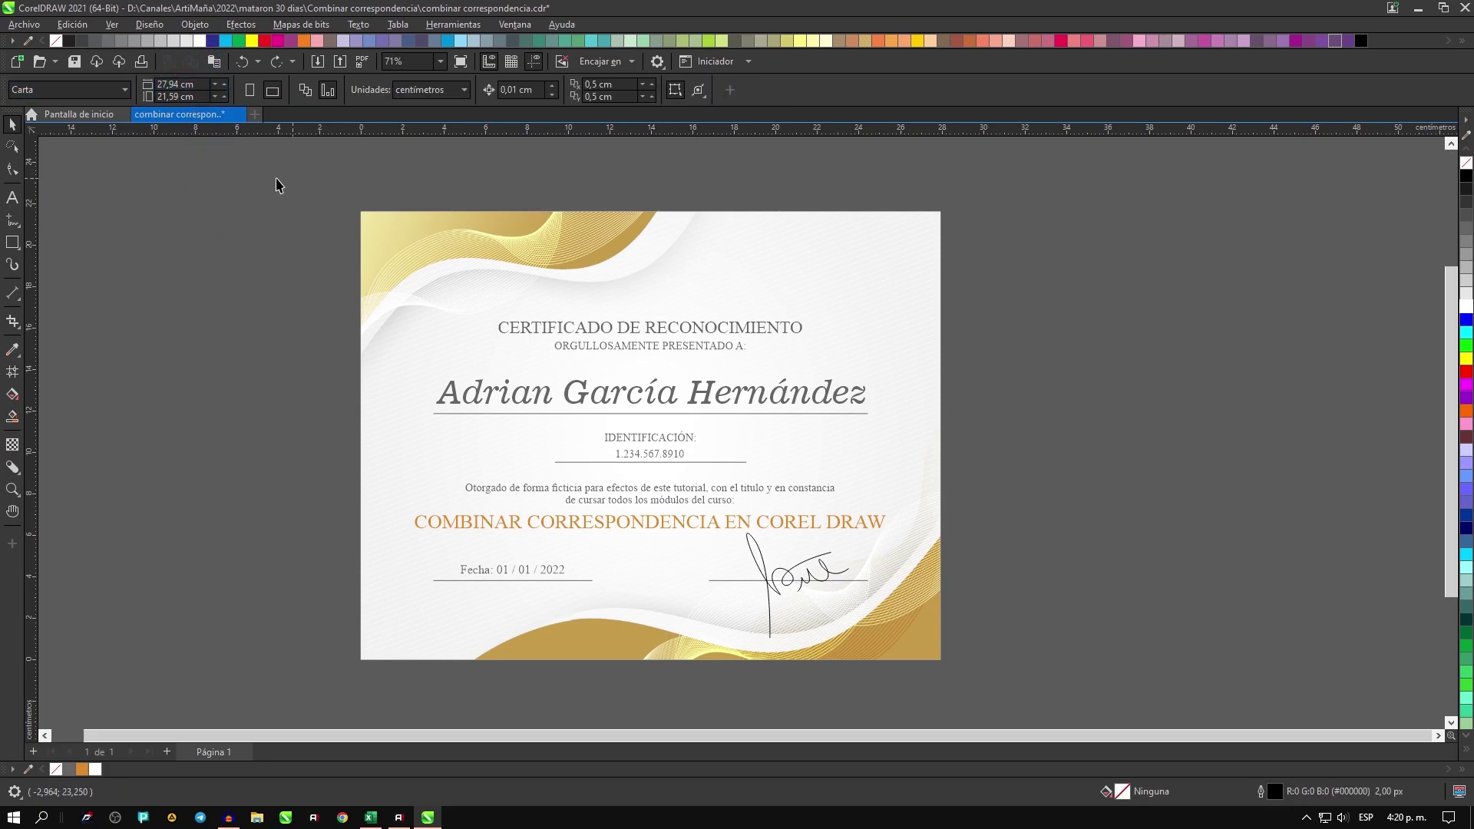
drag(251, 182, 969, 583)
click(1067, 313)
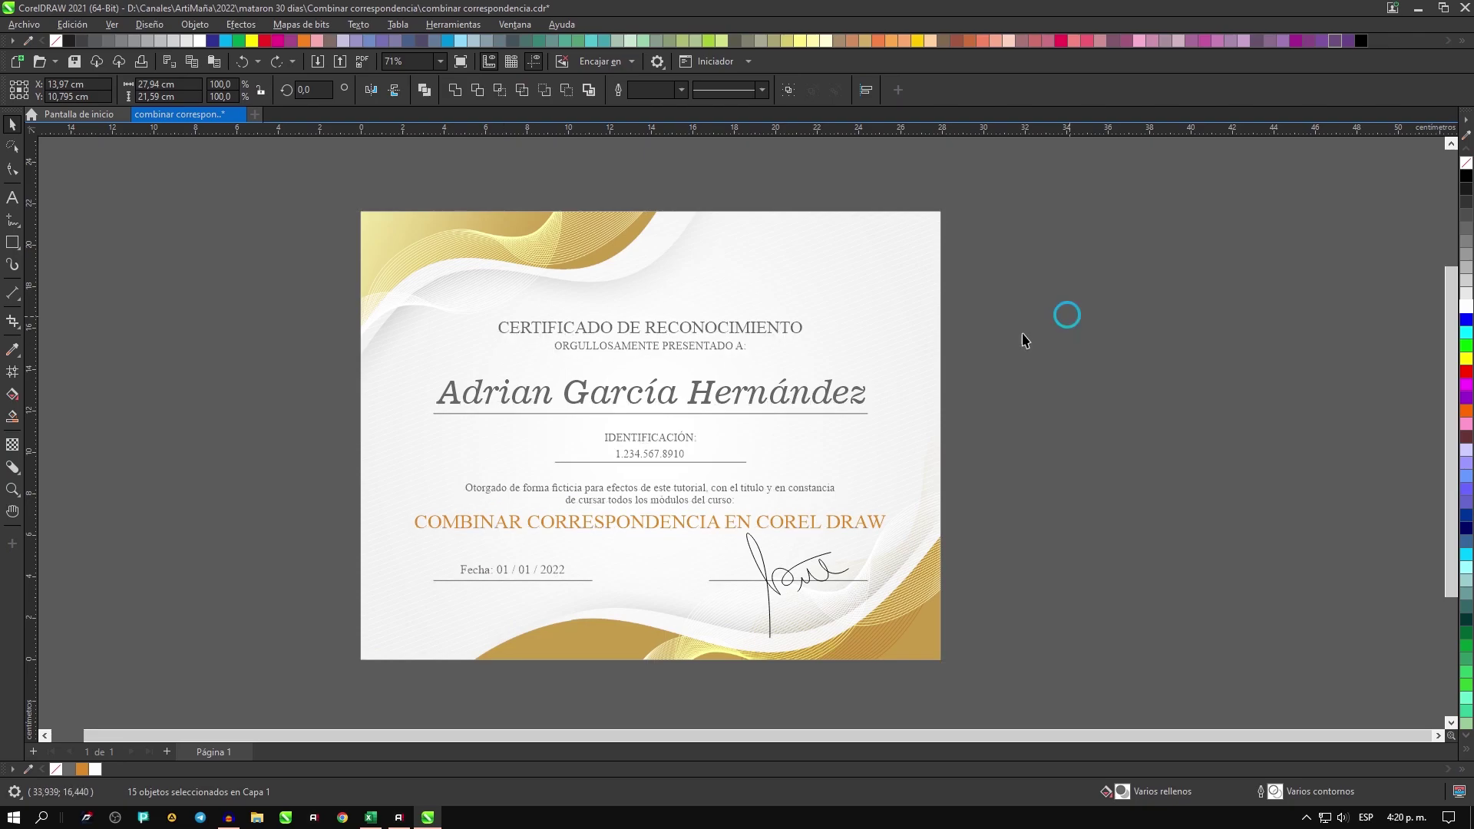
drag(858, 417, 953, 397)
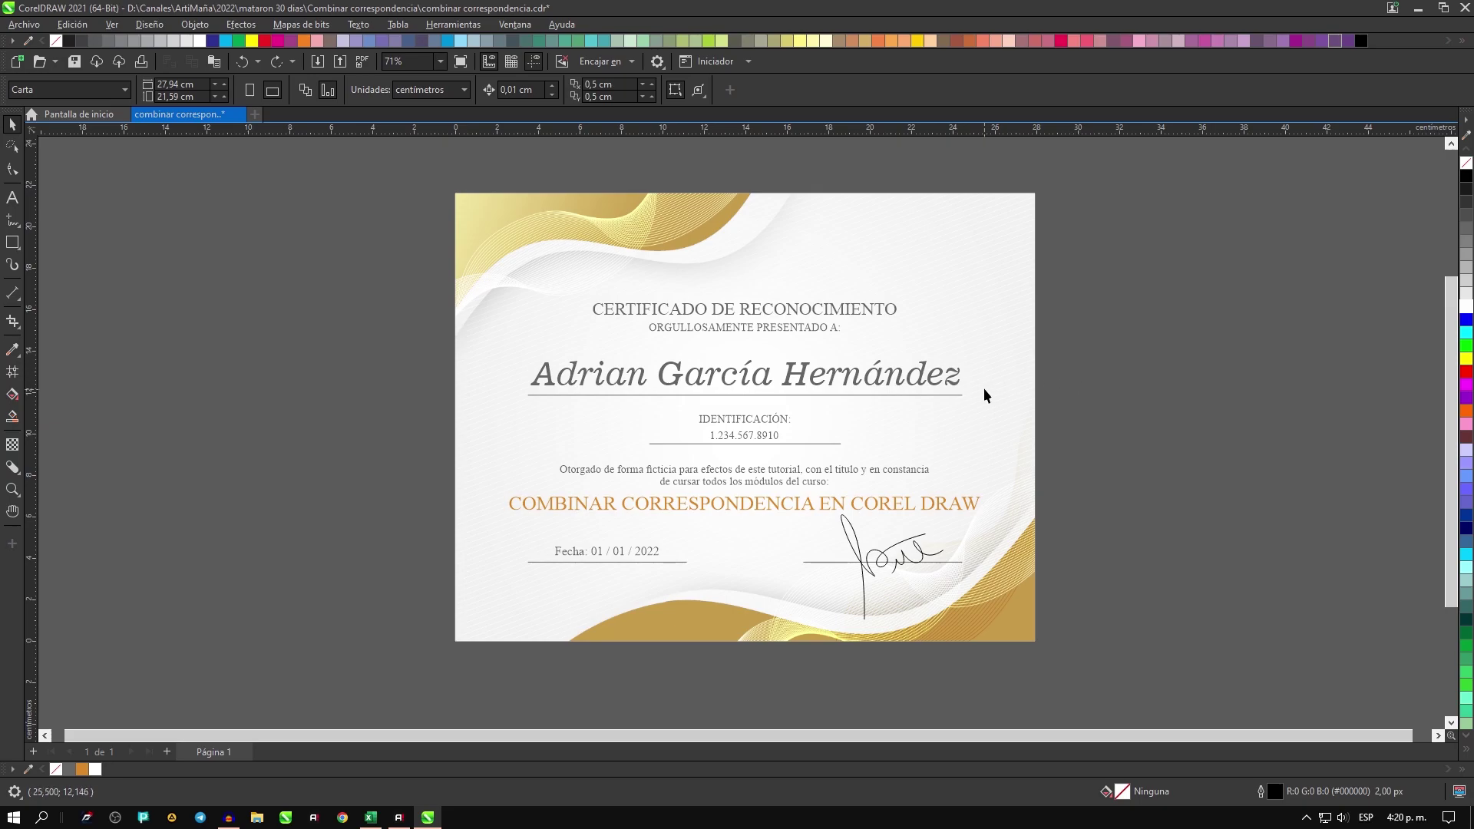
scroll(941, 395, up, 1)
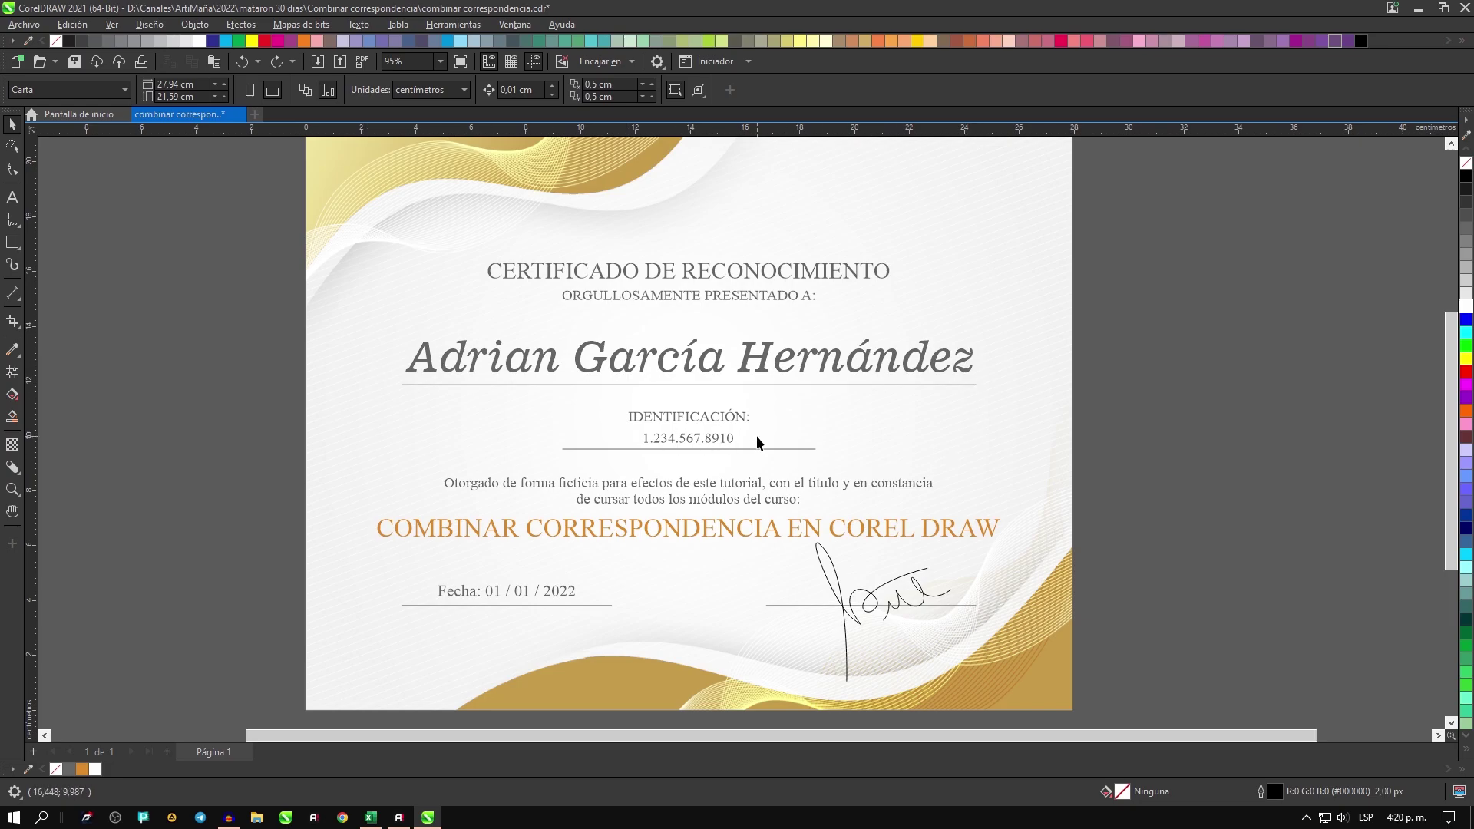
scroll(735, 423, down, 1)
scroll(735, 427, up, 1)
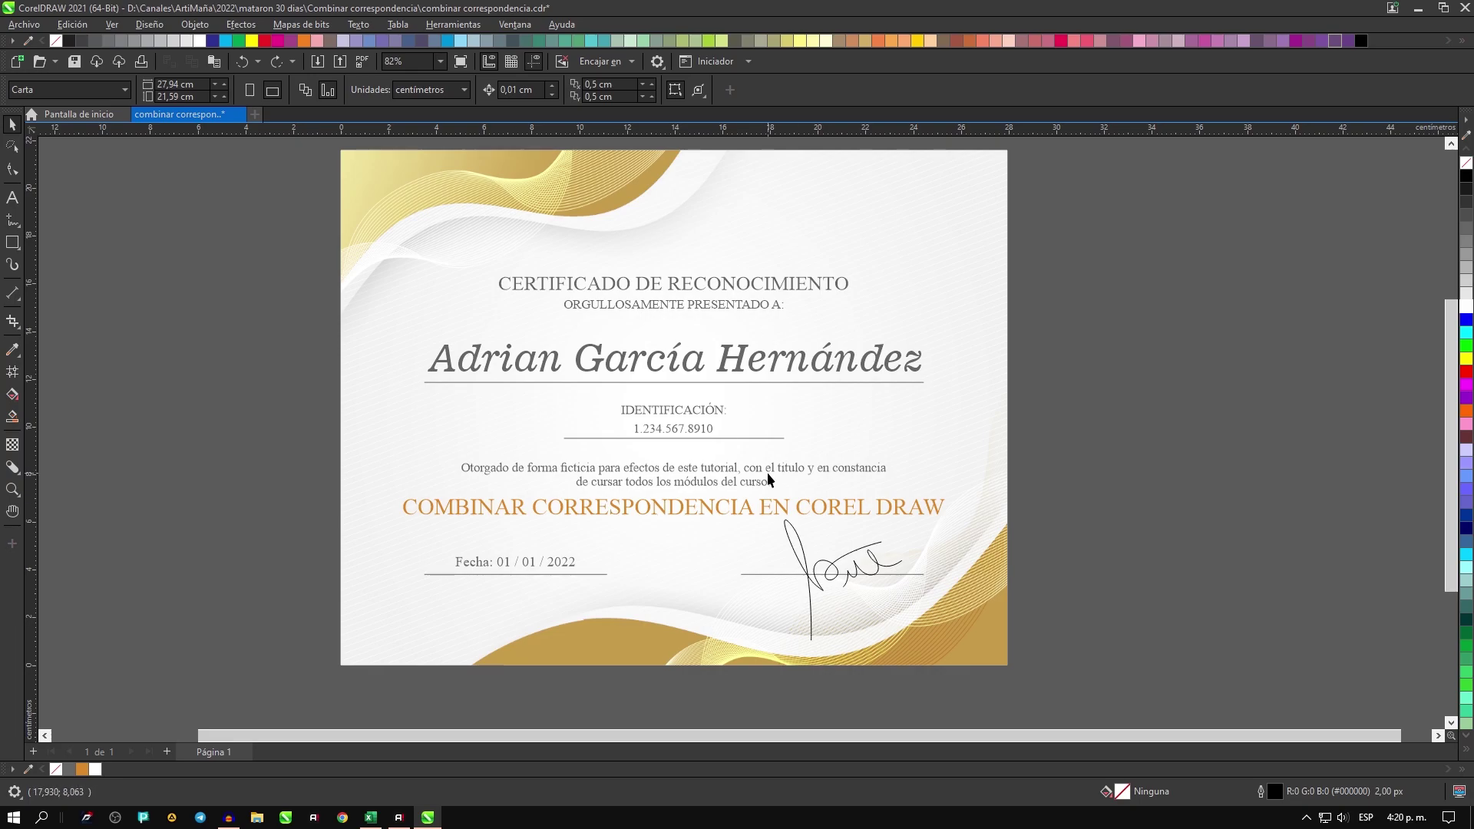
Step: Check the Nombres and Identificación headers in A1:B1 and the four records in rows 2–5
click(370, 817)
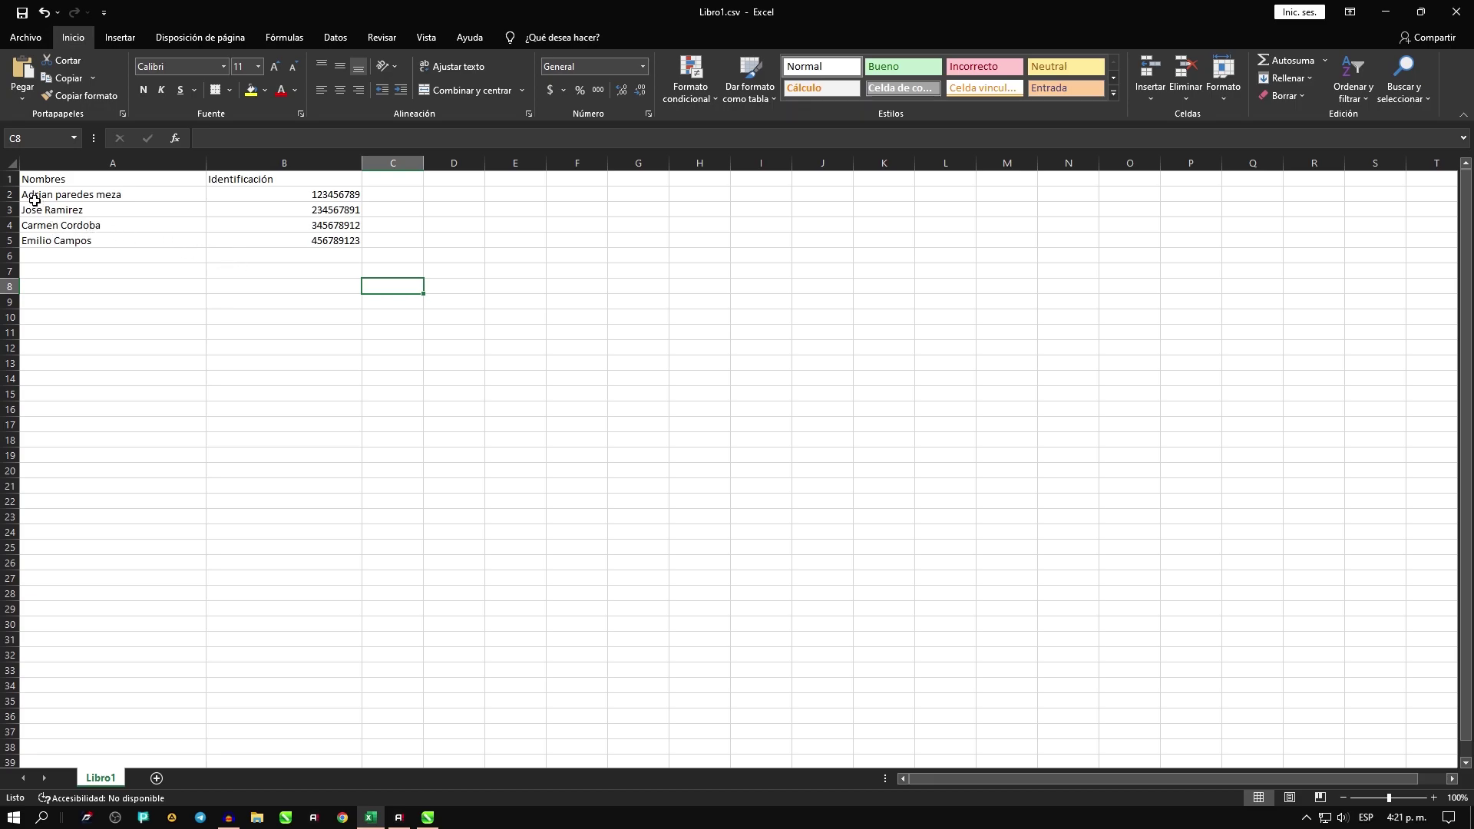
click(6, 178)
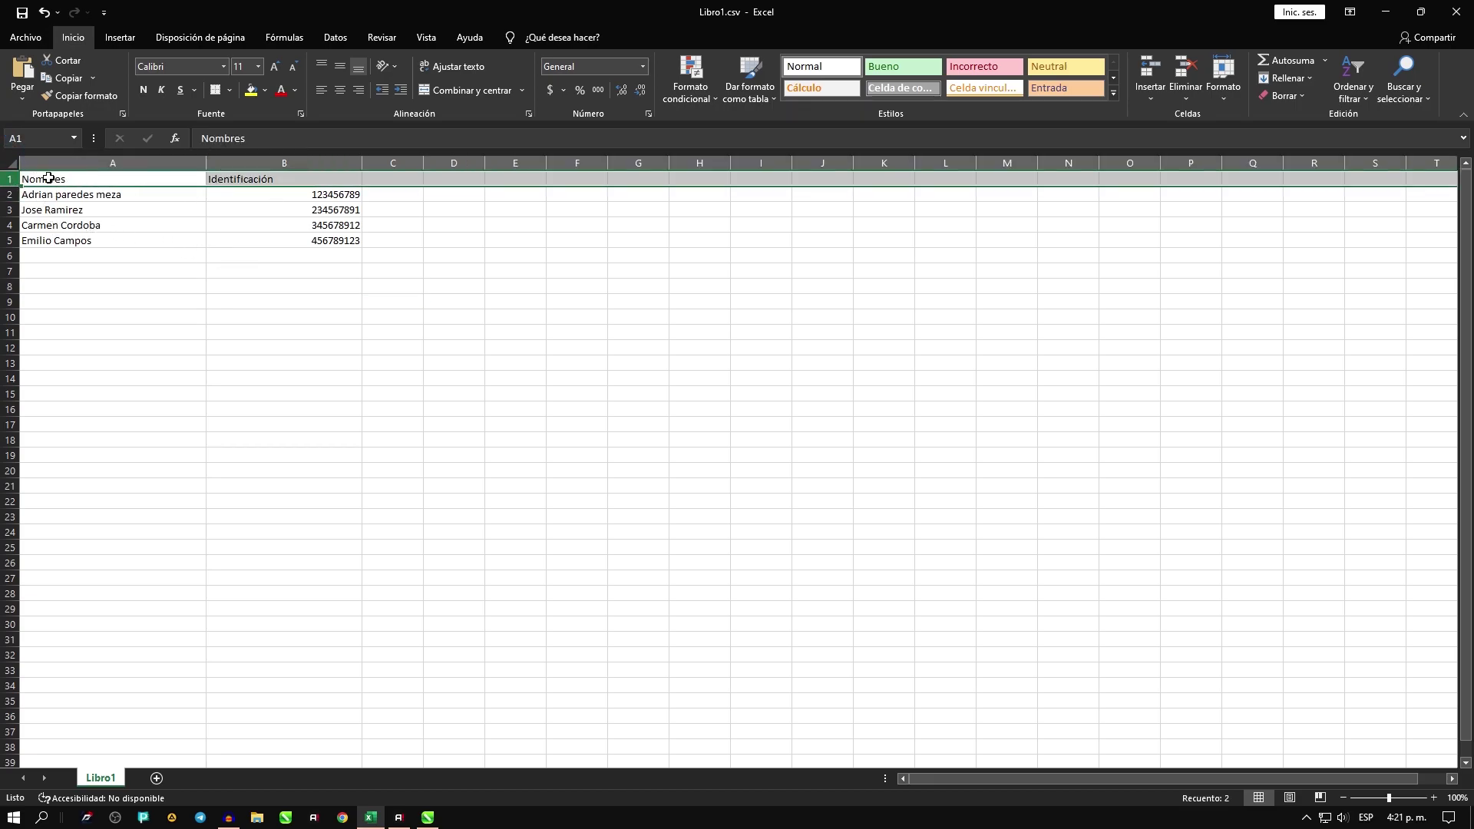
click(122, 219)
click(115, 181)
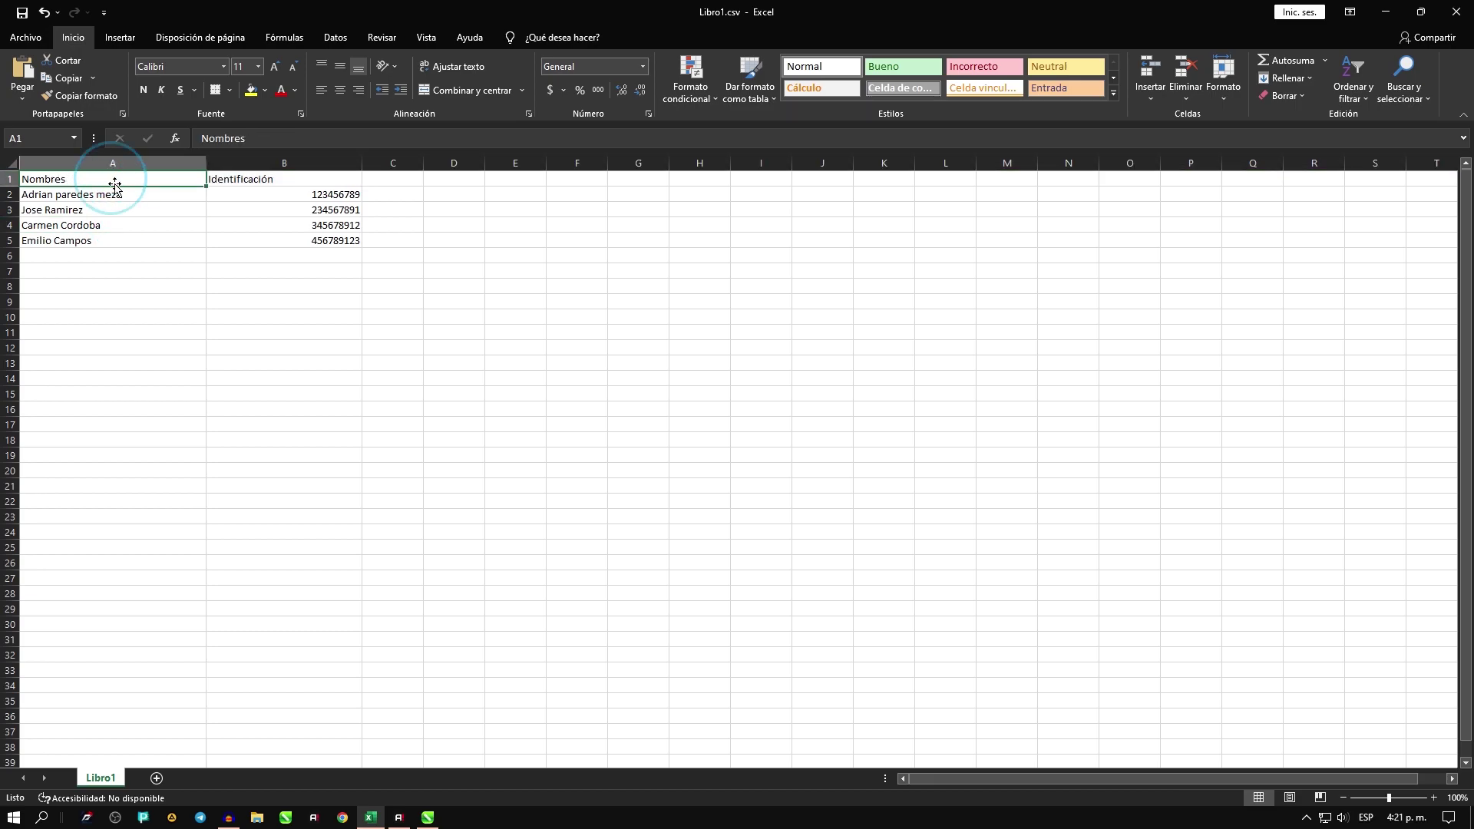
click(229, 185)
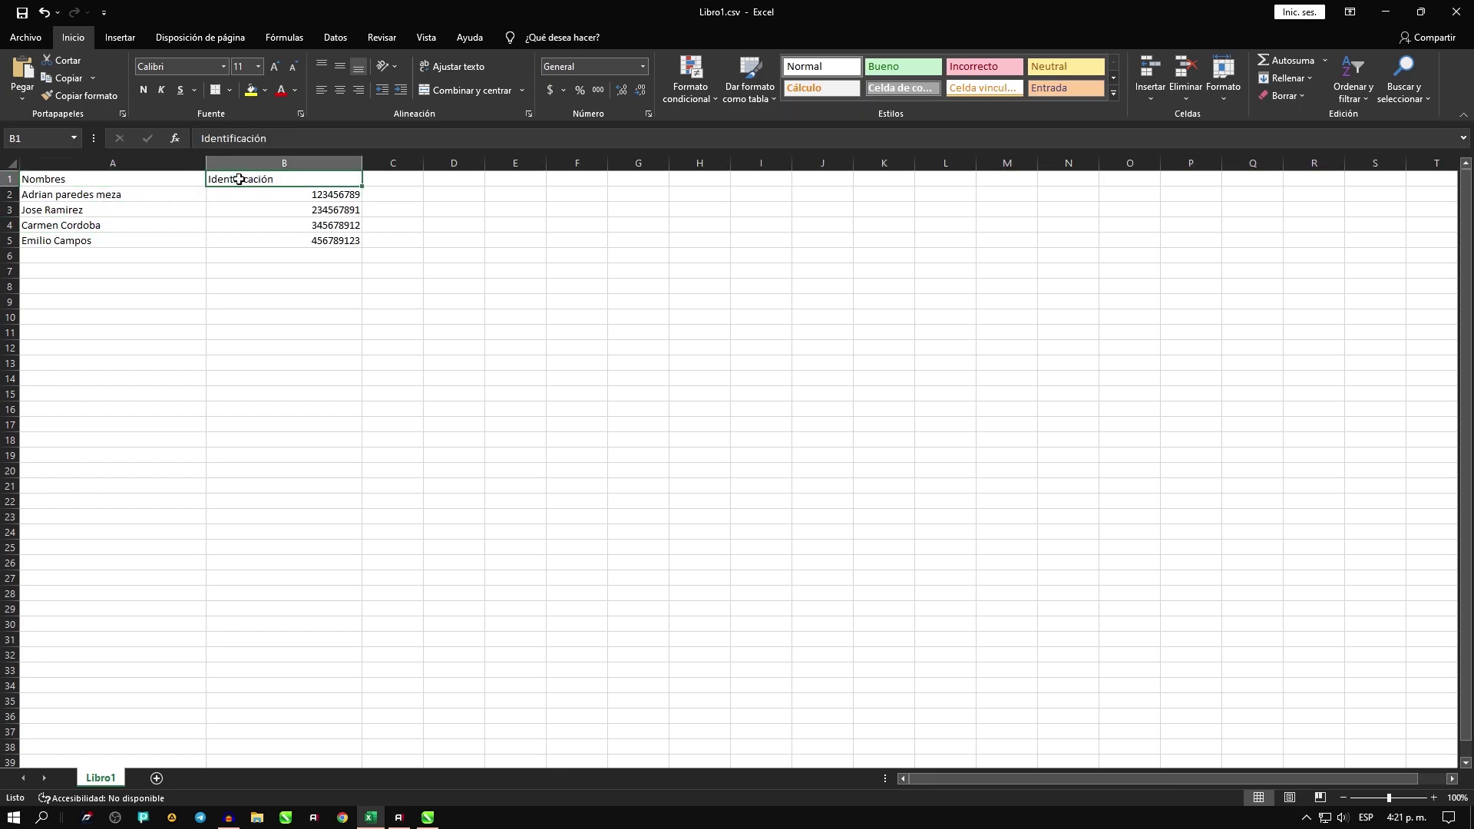
click(387, 184)
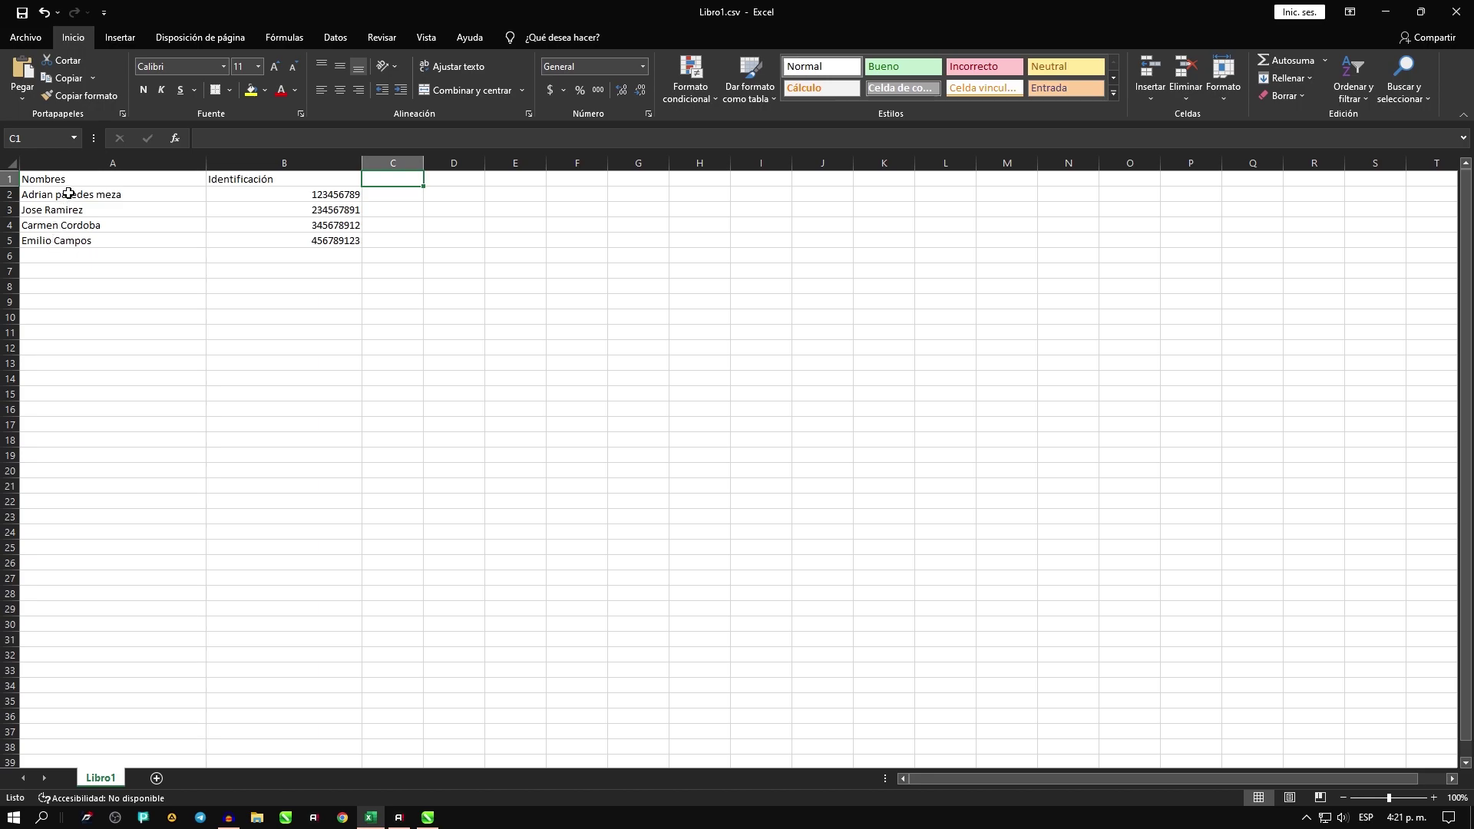
drag(66, 196, 80, 239)
drag(309, 196, 309, 239)
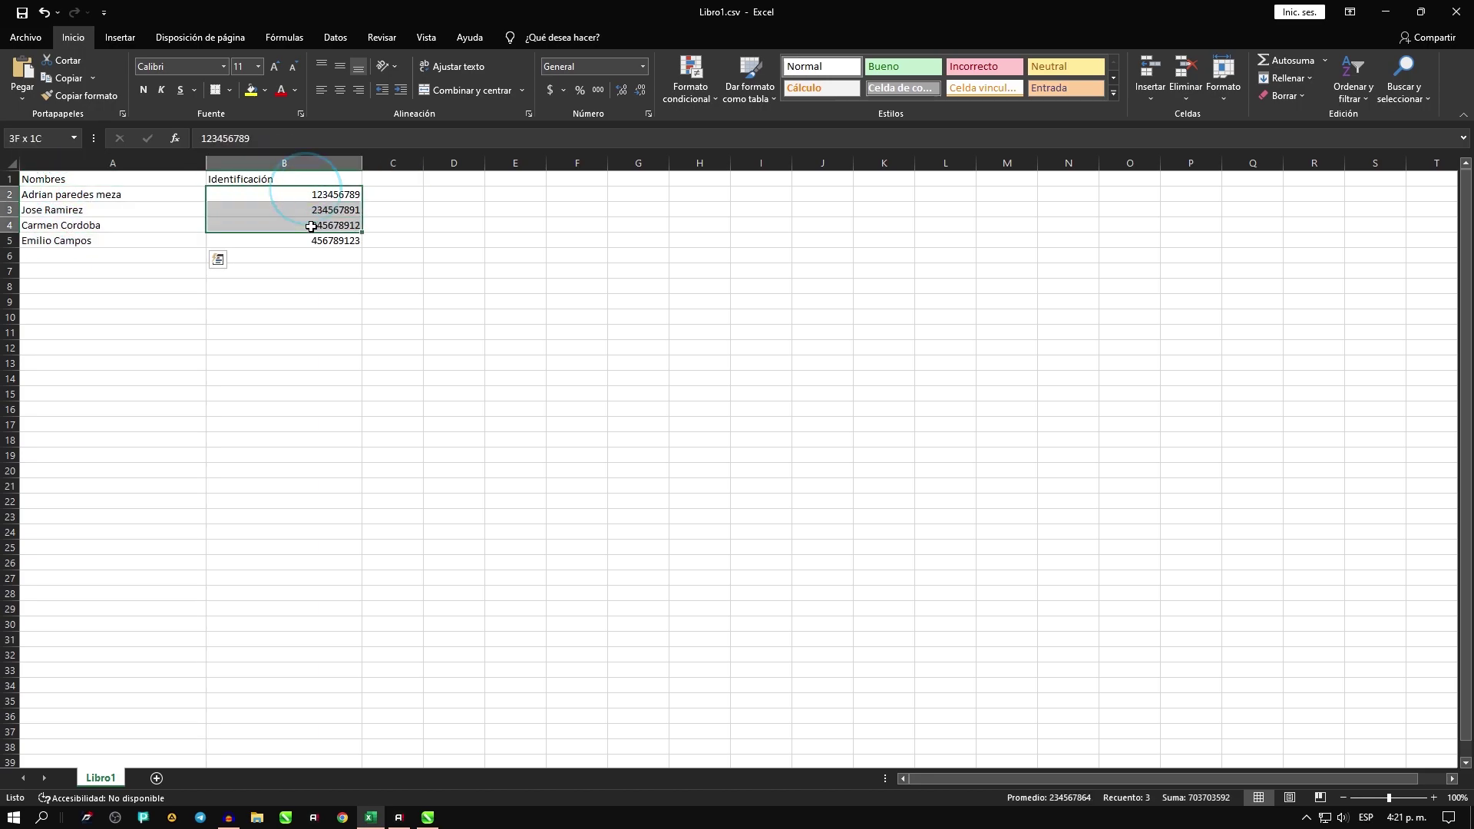
click(311, 286)
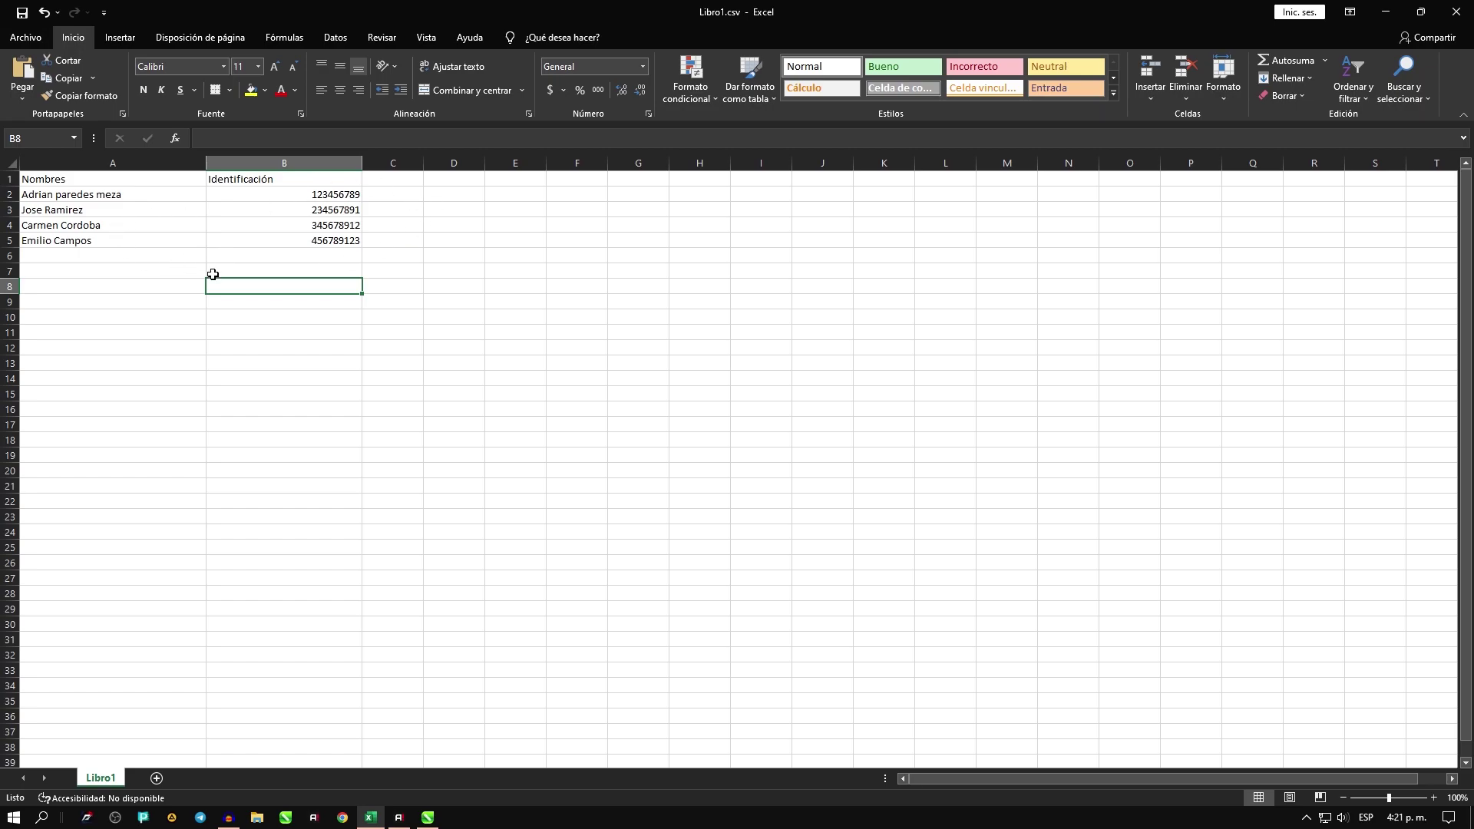
click(25, 38)
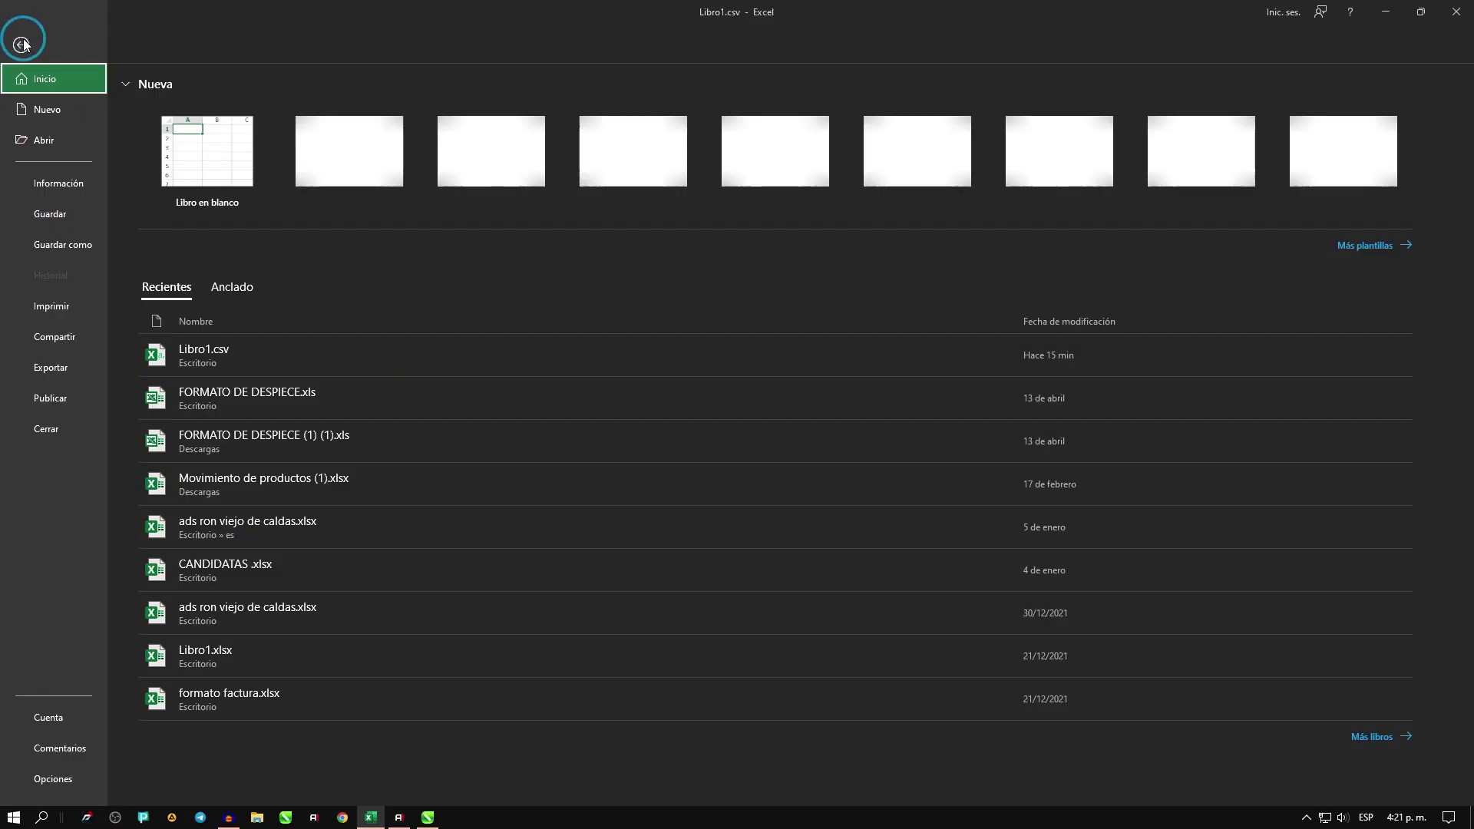
Step: Save As to the desktop with CSV (MS-DOS) chosen as the file type
click(66, 244)
mouse_move(430, 186)
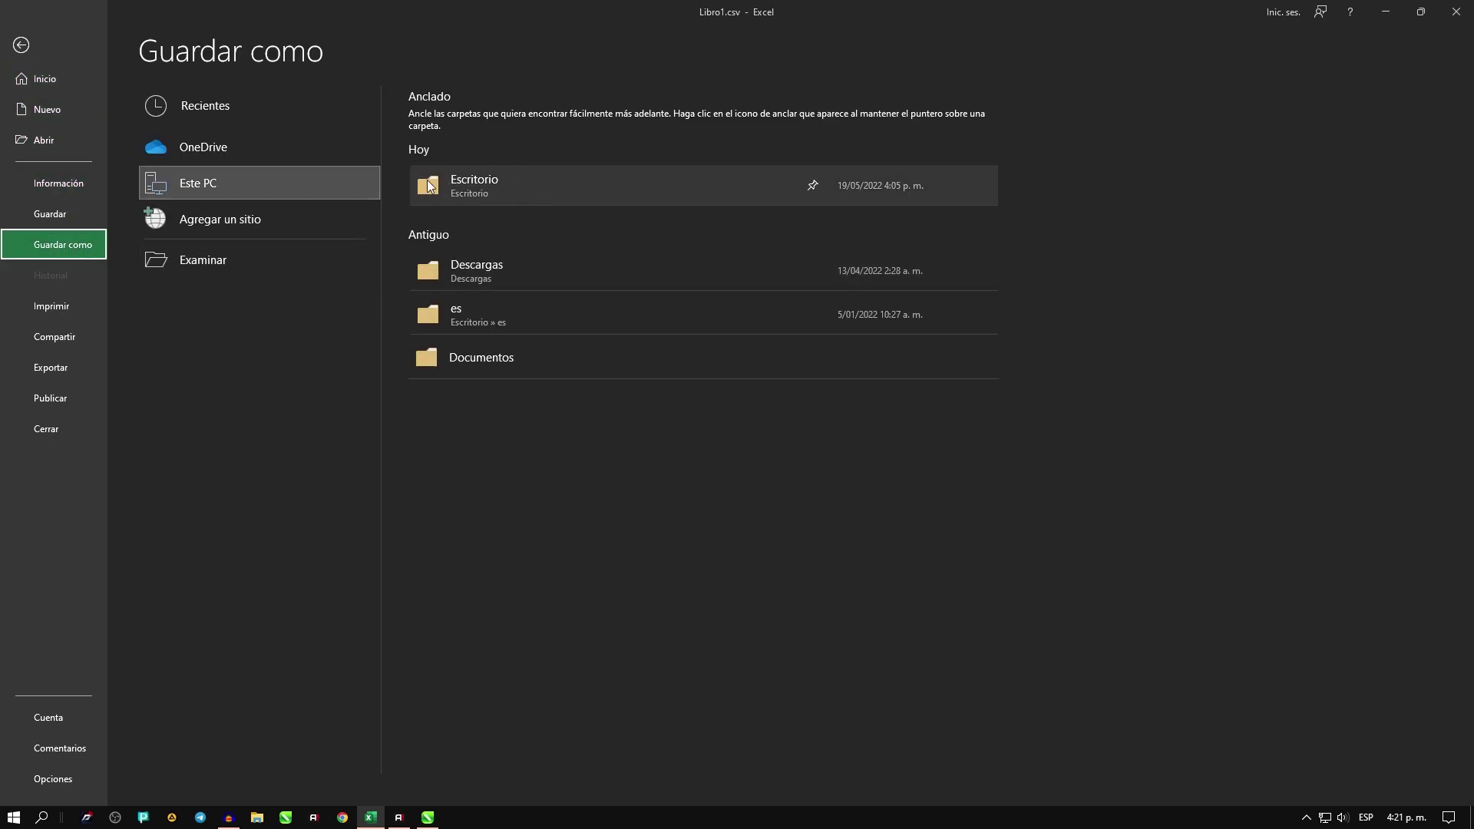
click(499, 186)
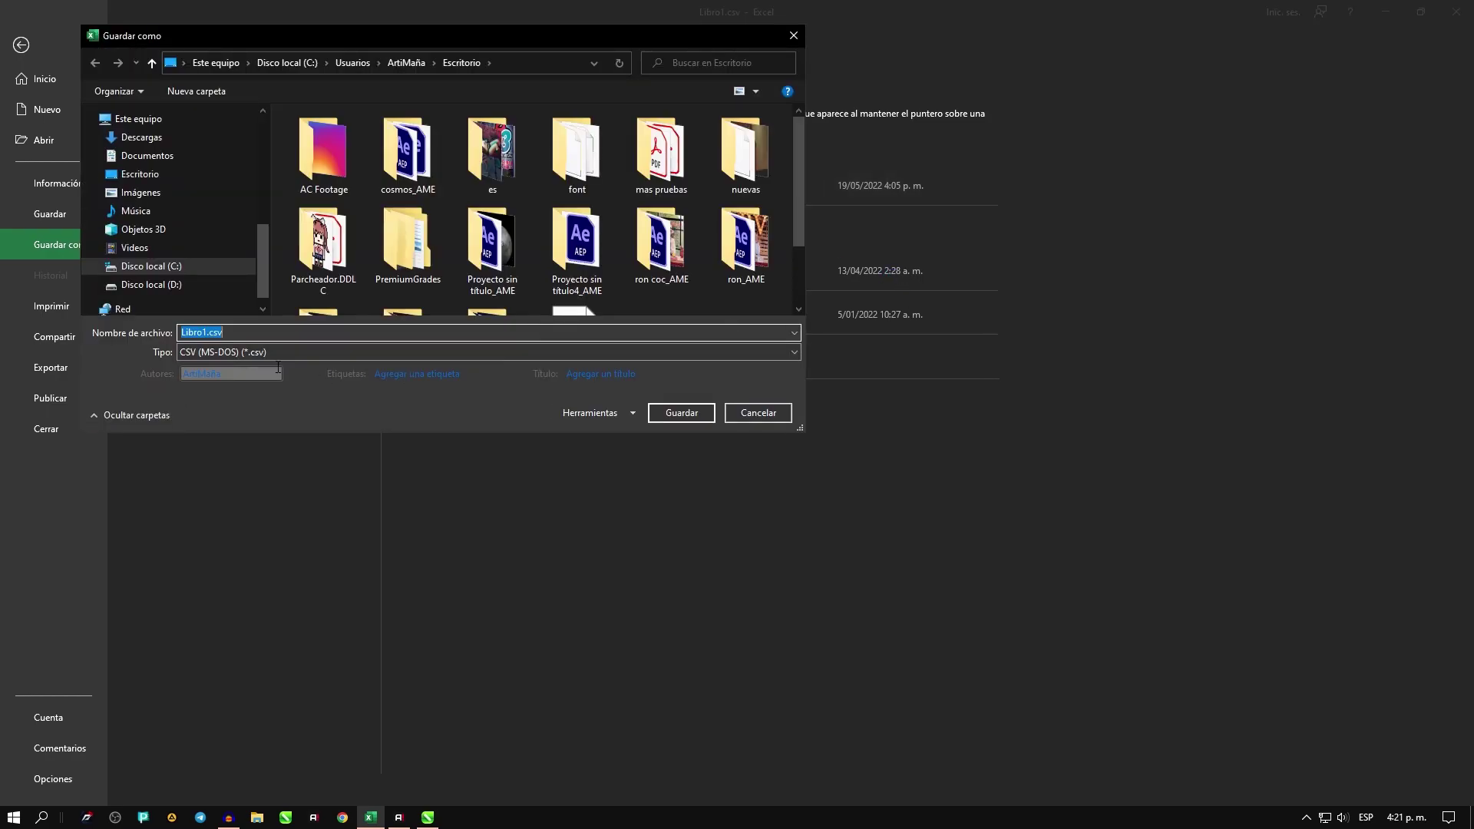
click(260, 353)
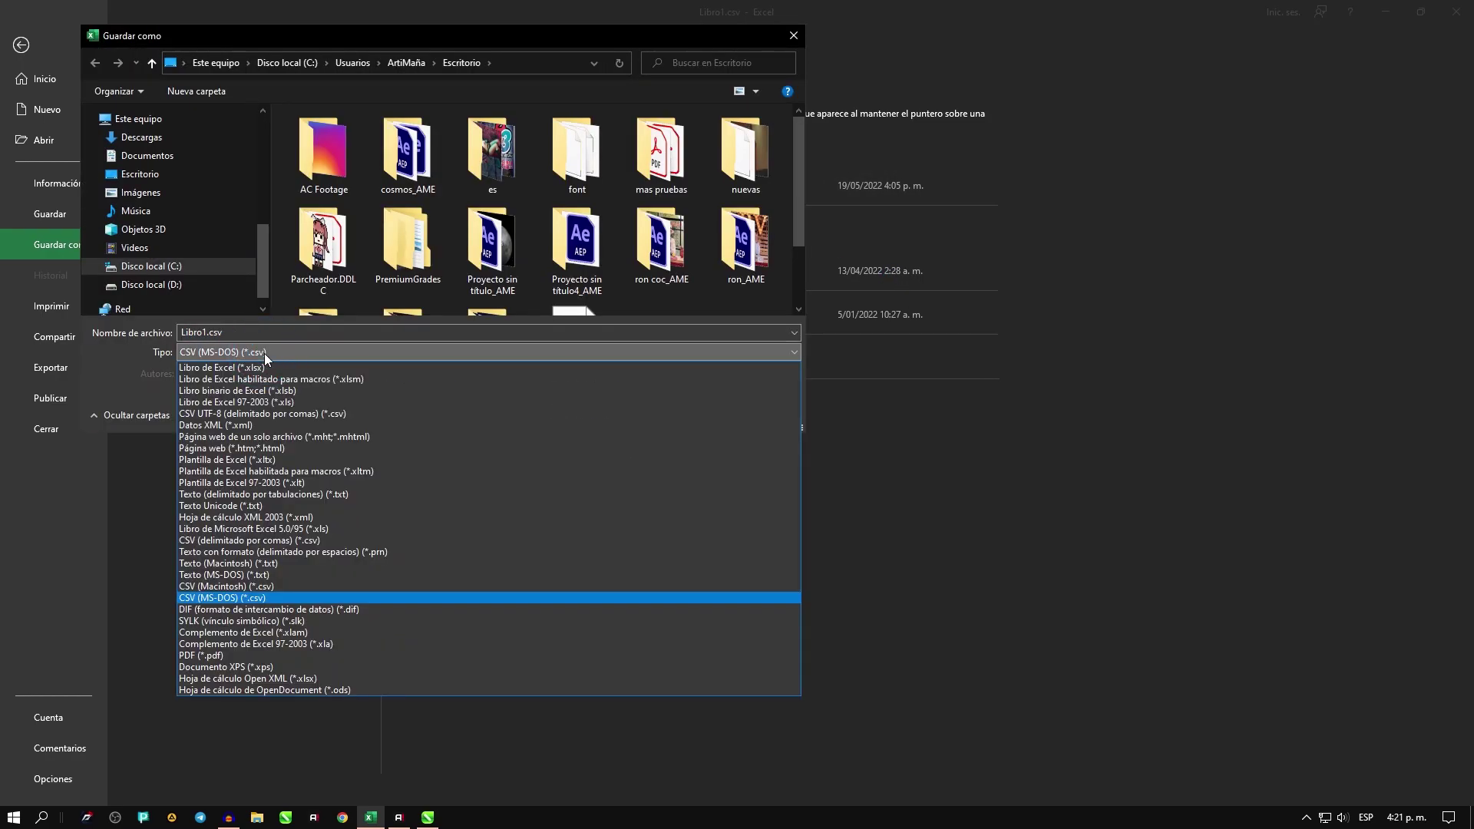
click(235, 369)
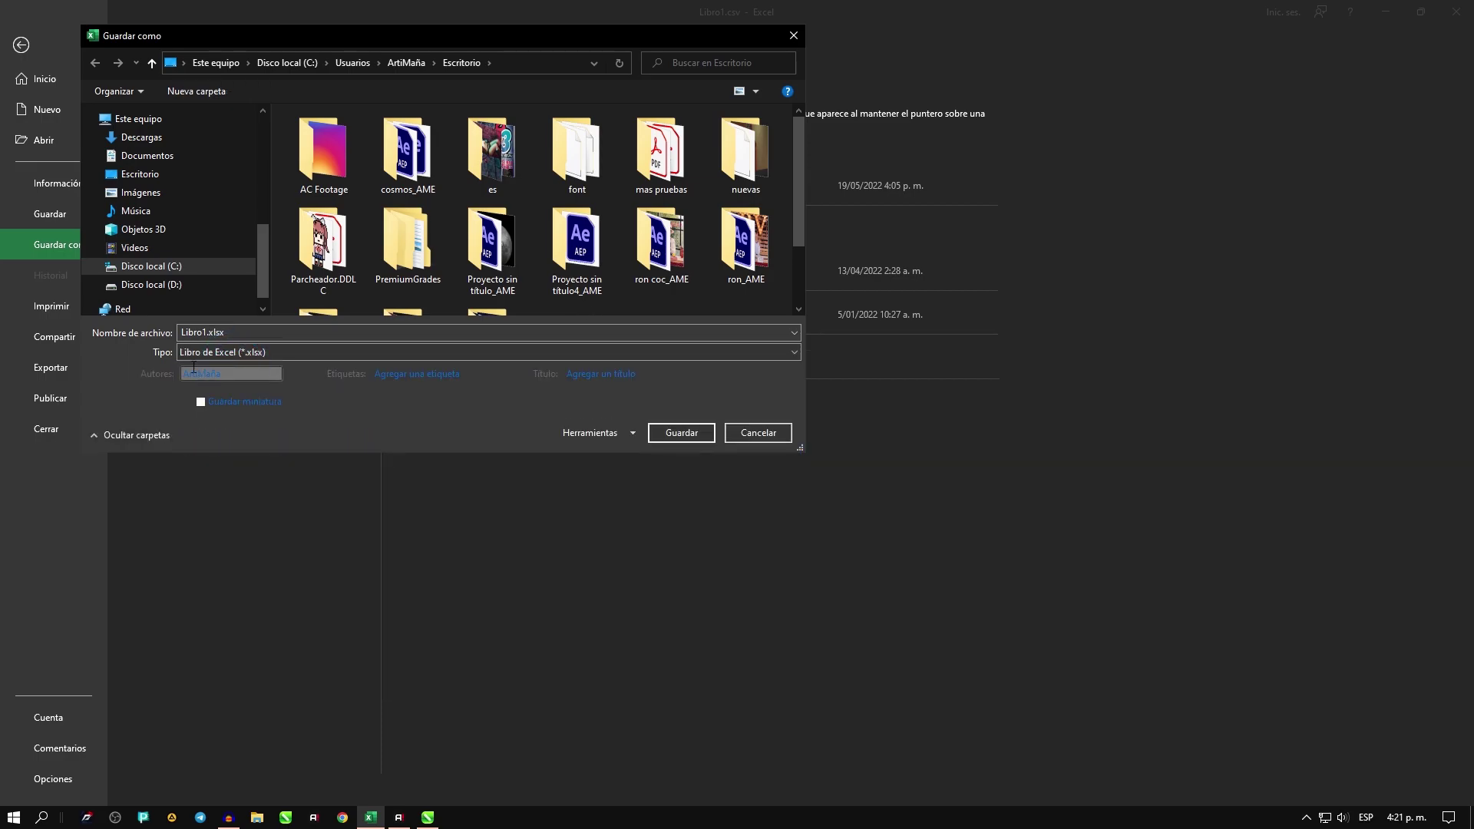
click(249, 352)
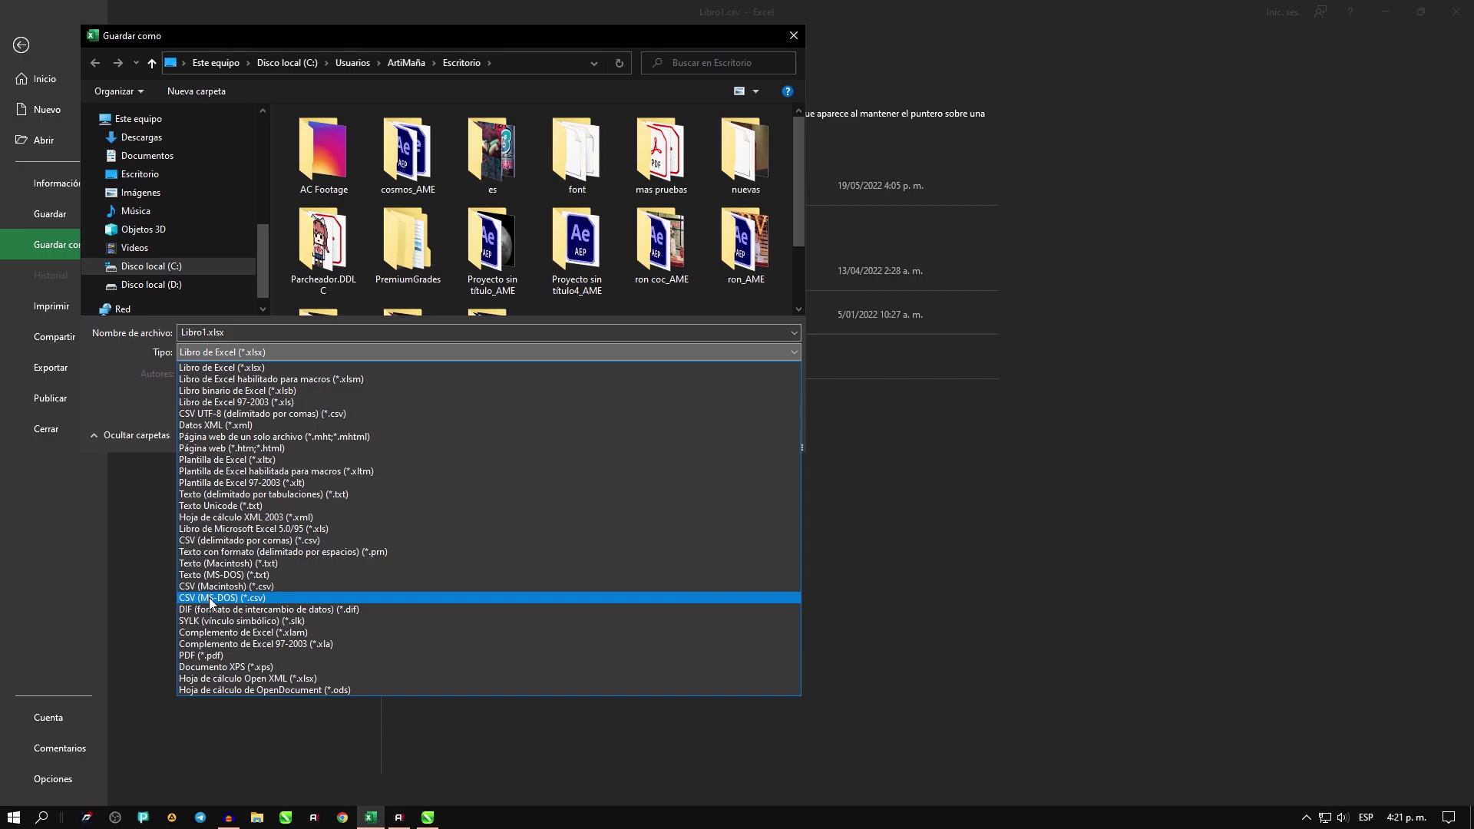
click(232, 599)
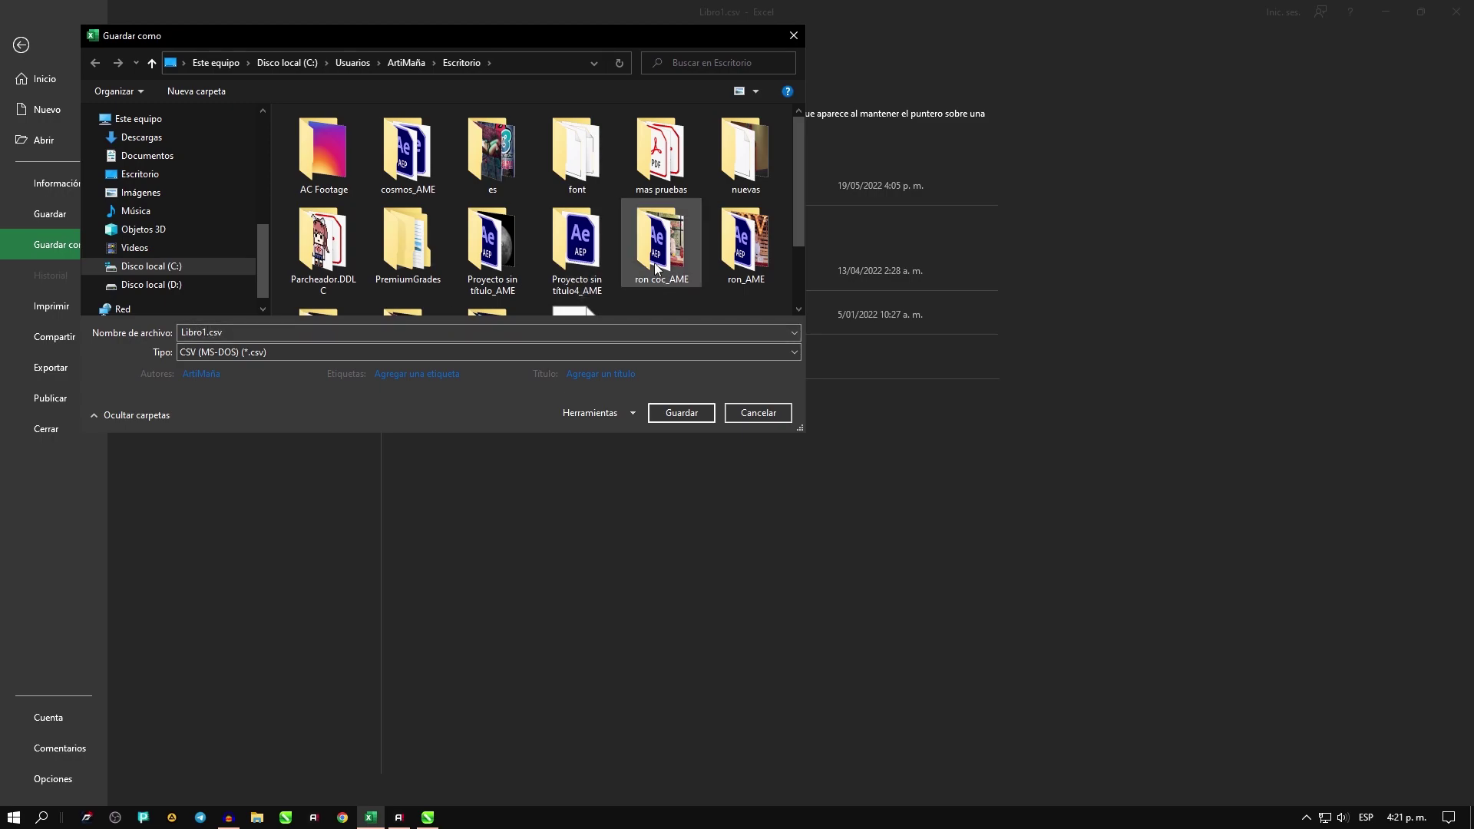
scroll(795, 184, down, 3)
Step: Replace the existing Libro1.csv, keep the CSV format, and return to CorelDRAW
click(694, 417)
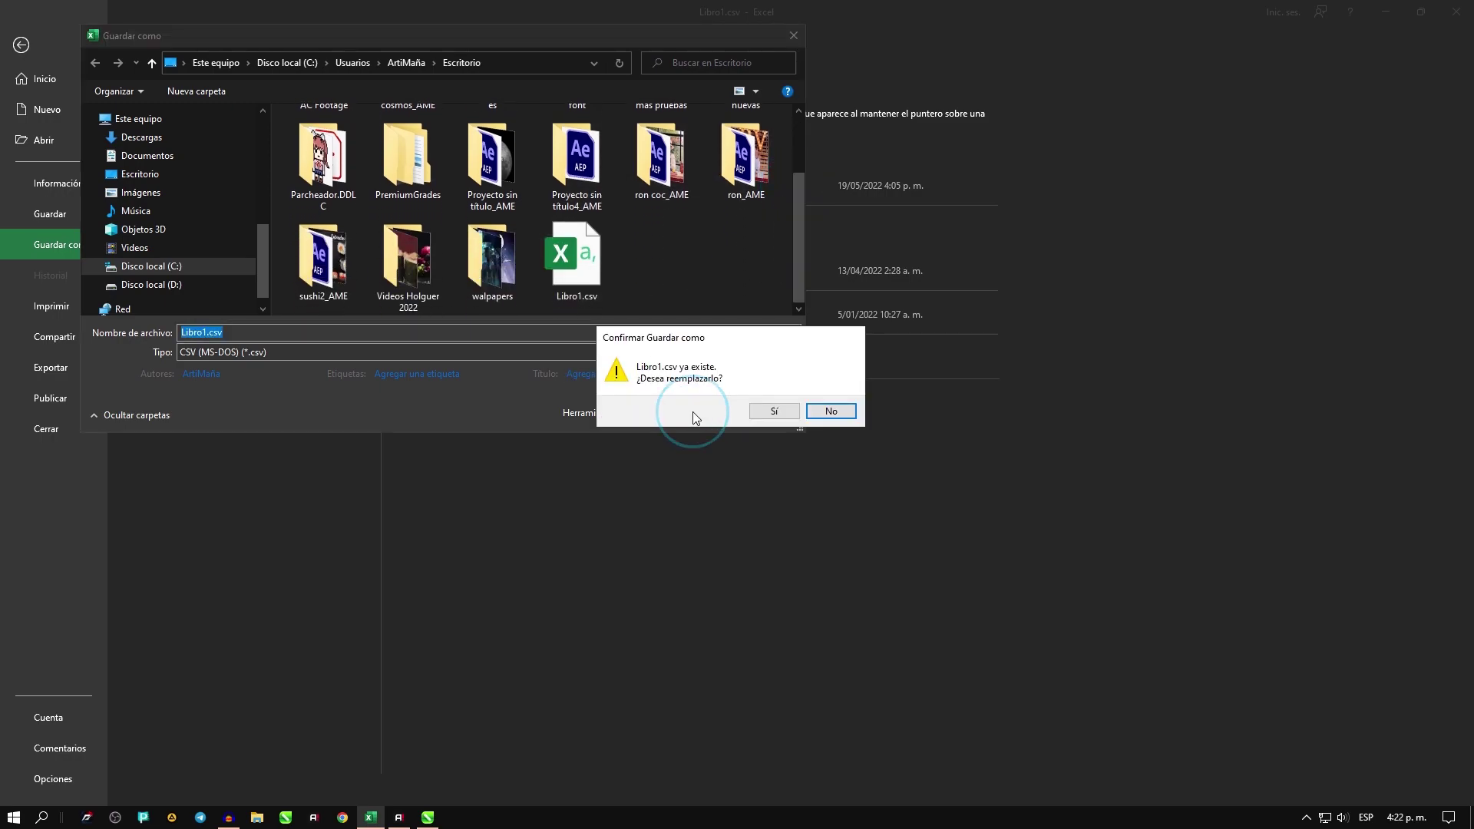
click(783, 409)
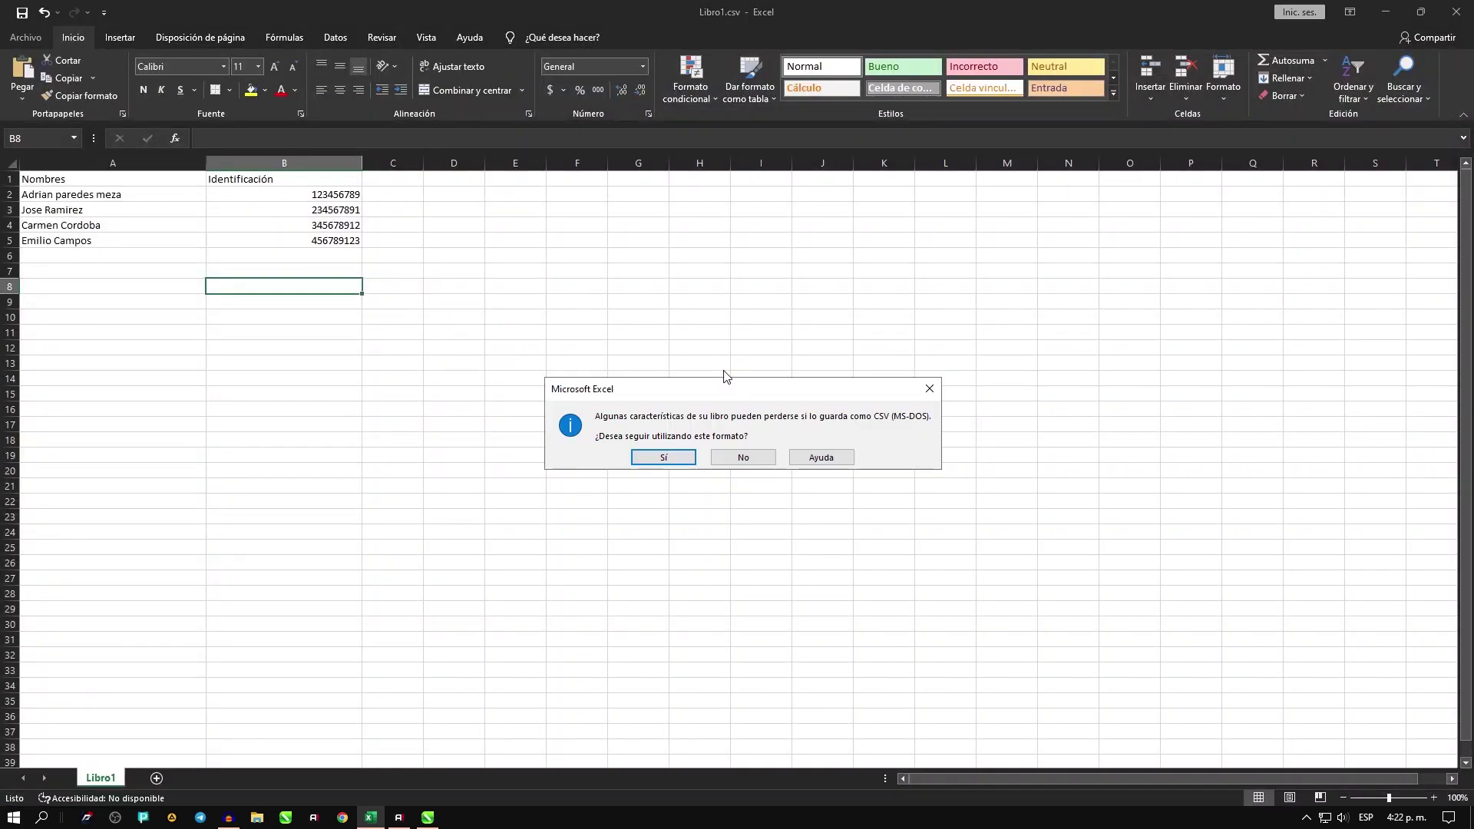
click(686, 457)
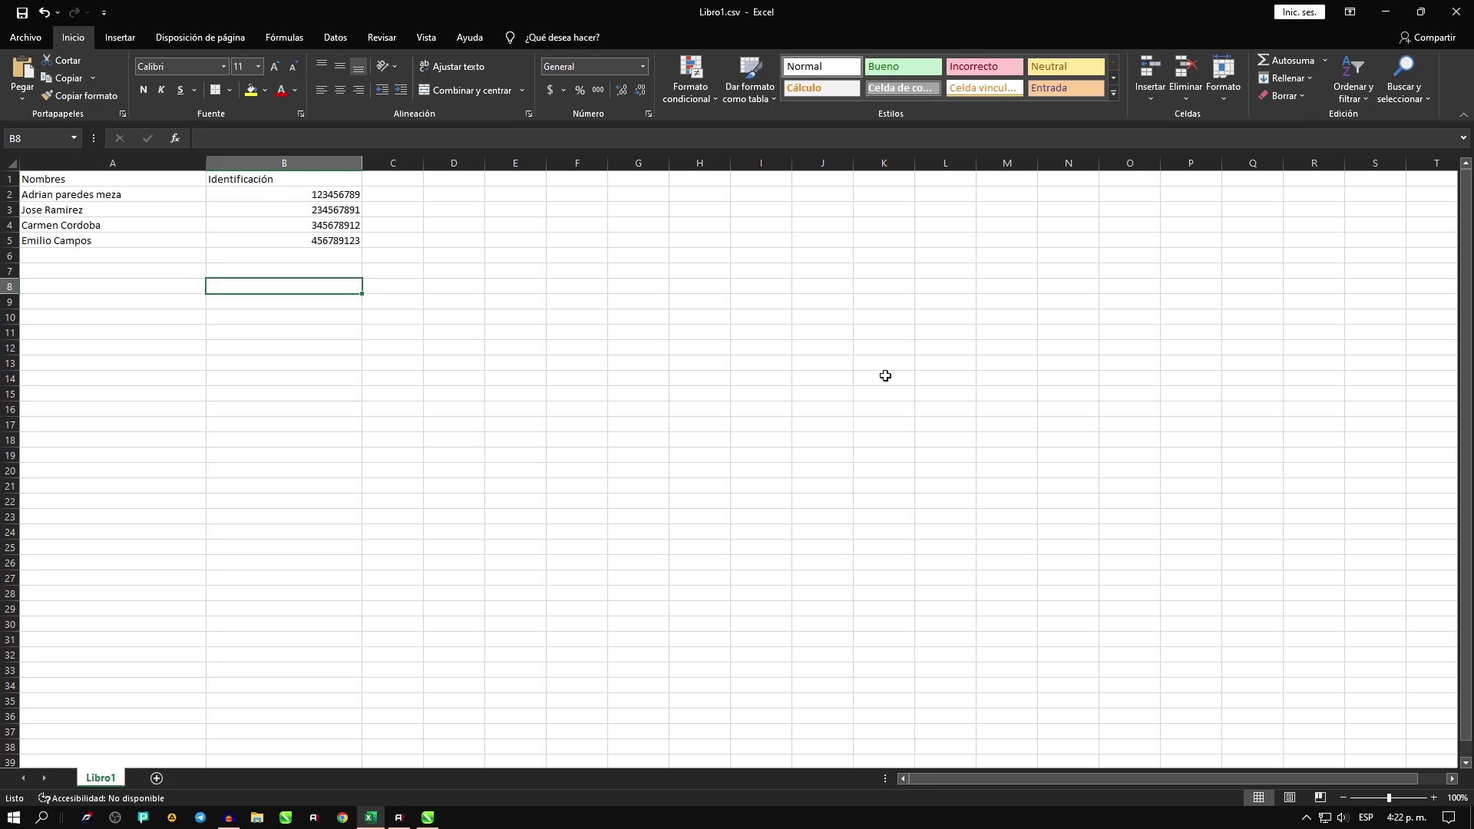
click(430, 820)
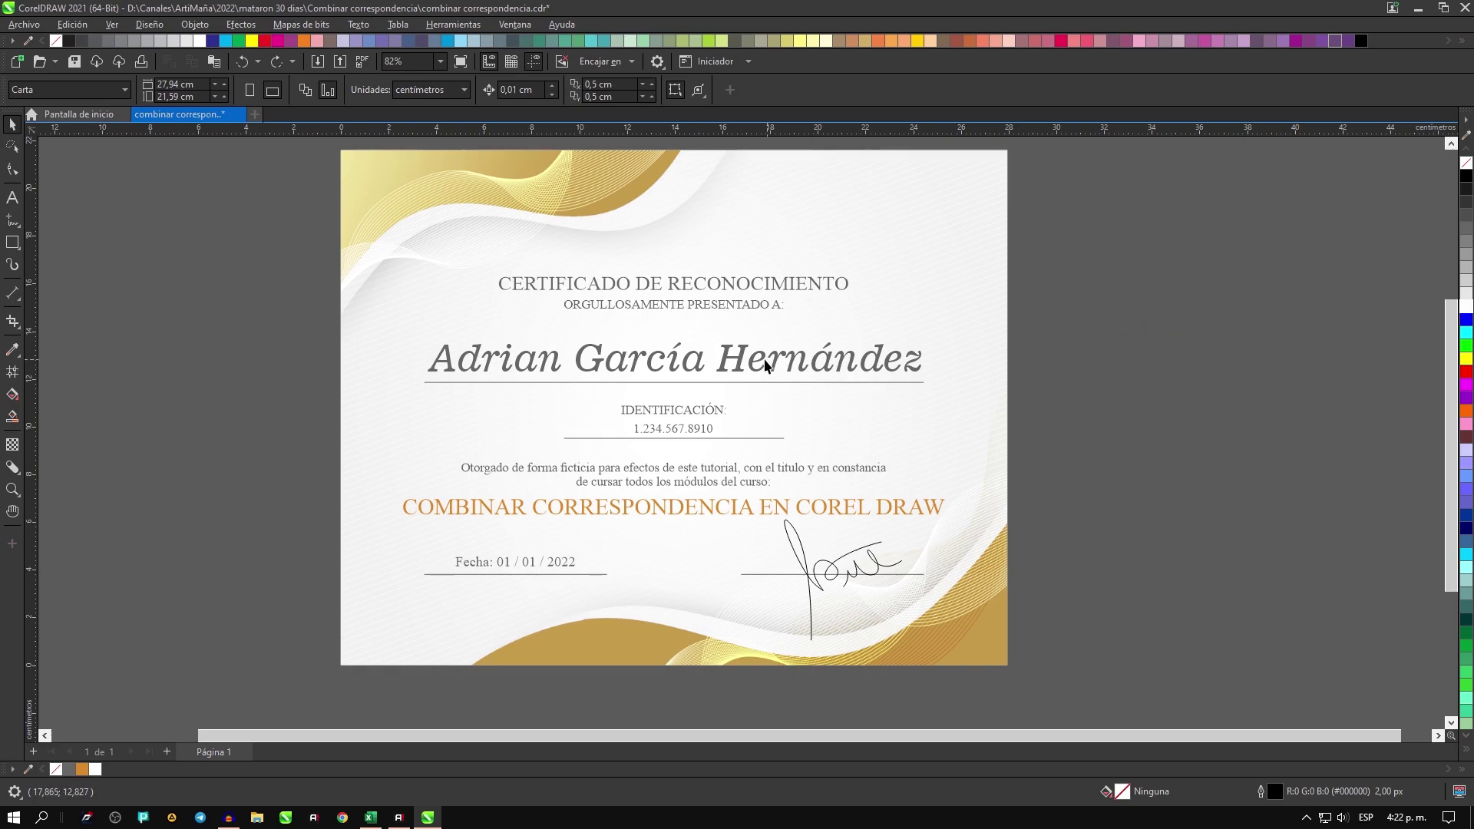
Step: Delete the sample name and the sample ID number text from the certificate
click(440, 362)
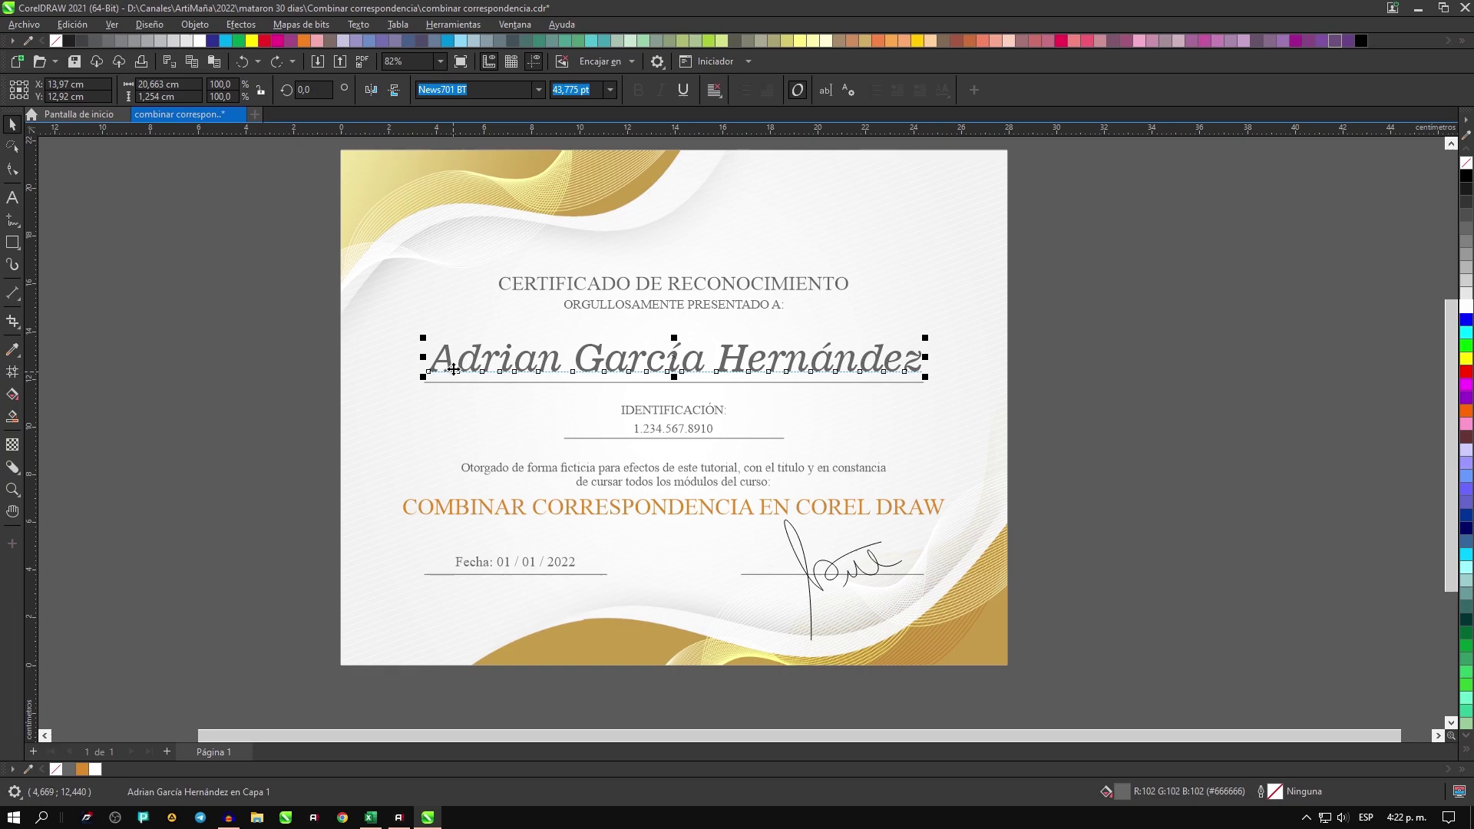
mouse_move(454, 369)
mouse_down()
mouse_move(1110, 303)
mouse_move(666, 358)
mouse_up()
key(Delete)
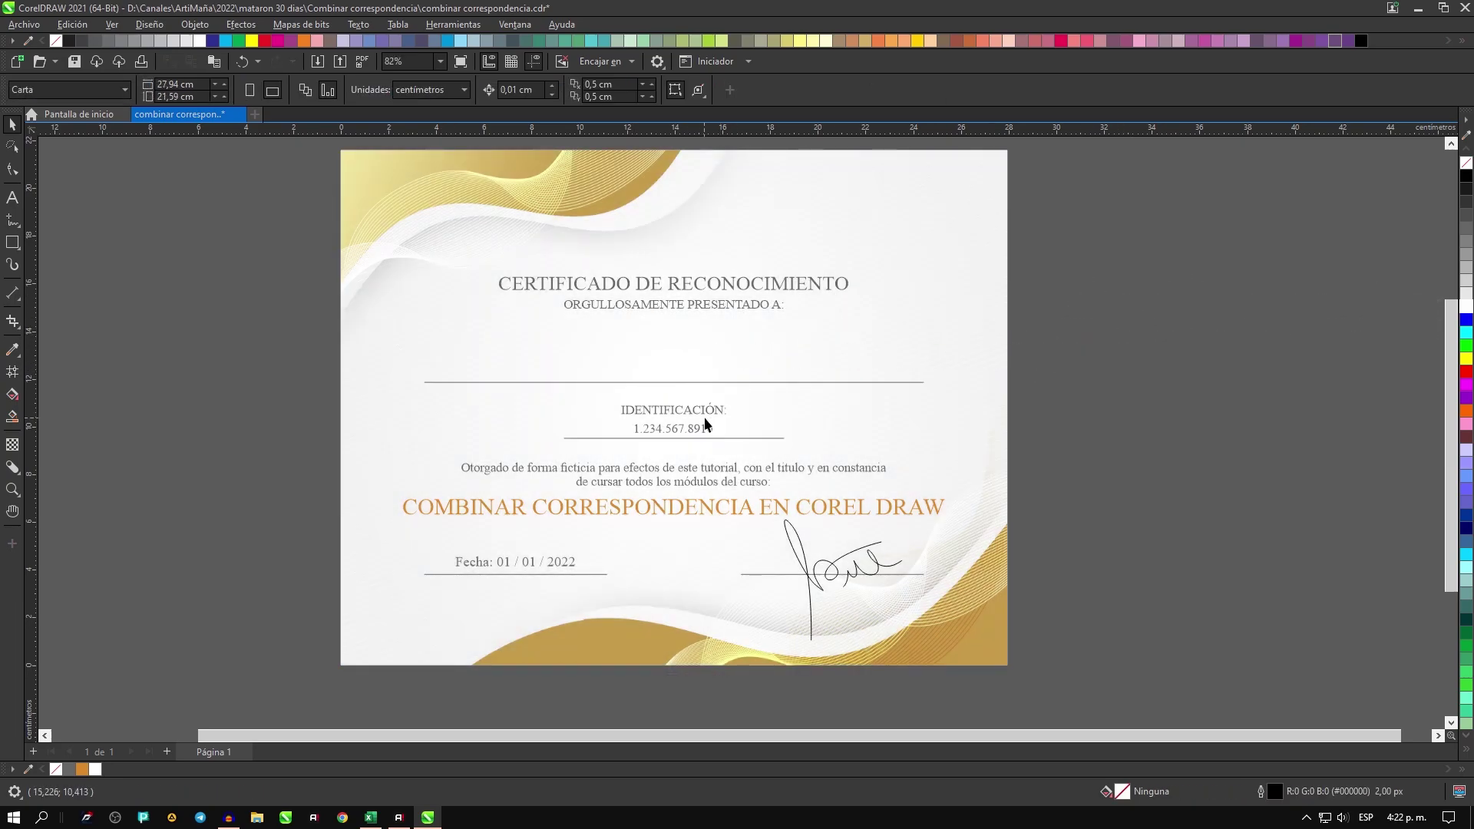
click(706, 425)
key(Delete)
drag(747, 458, 795, 484)
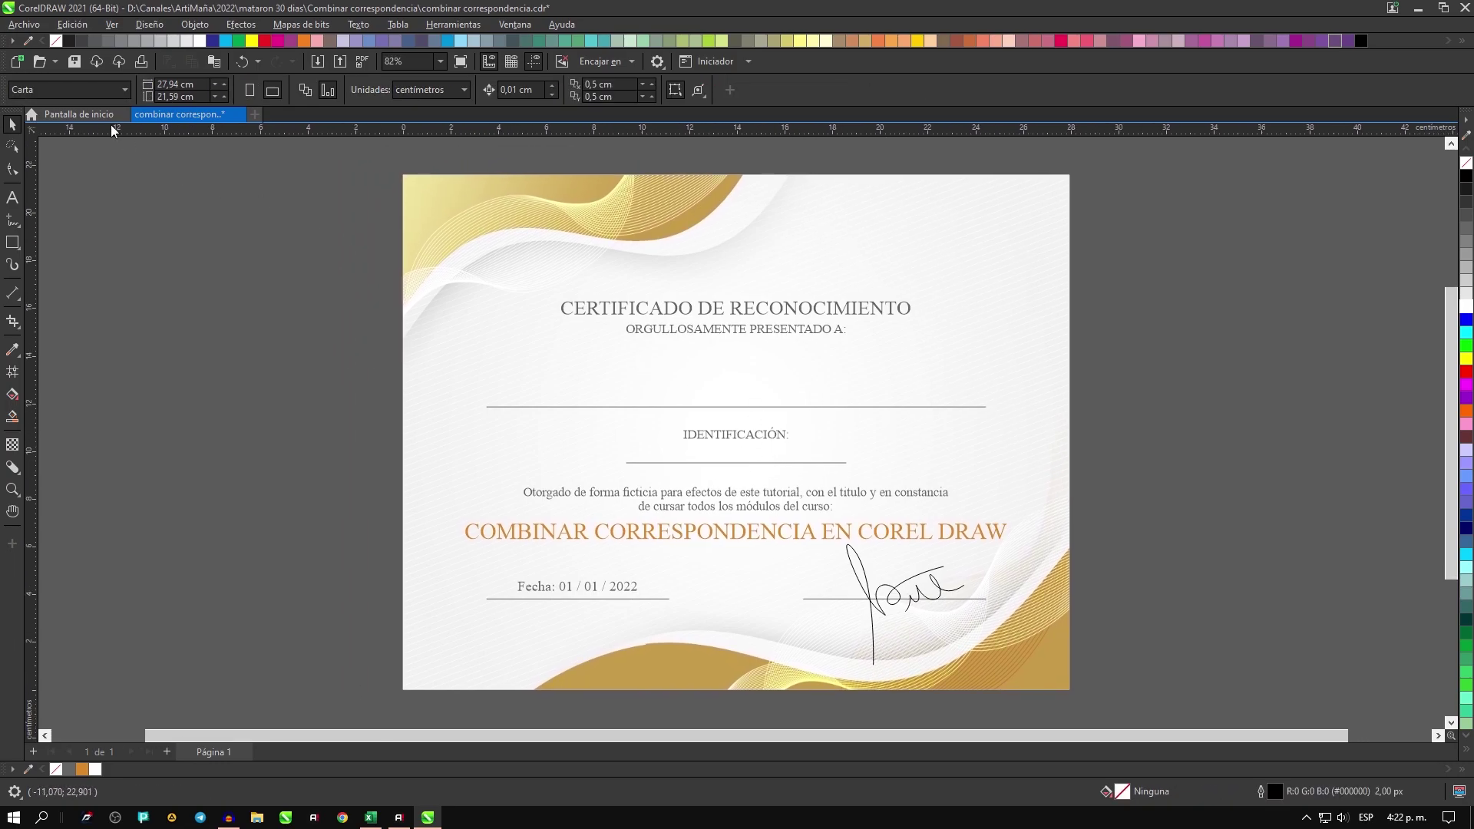
click(25, 26)
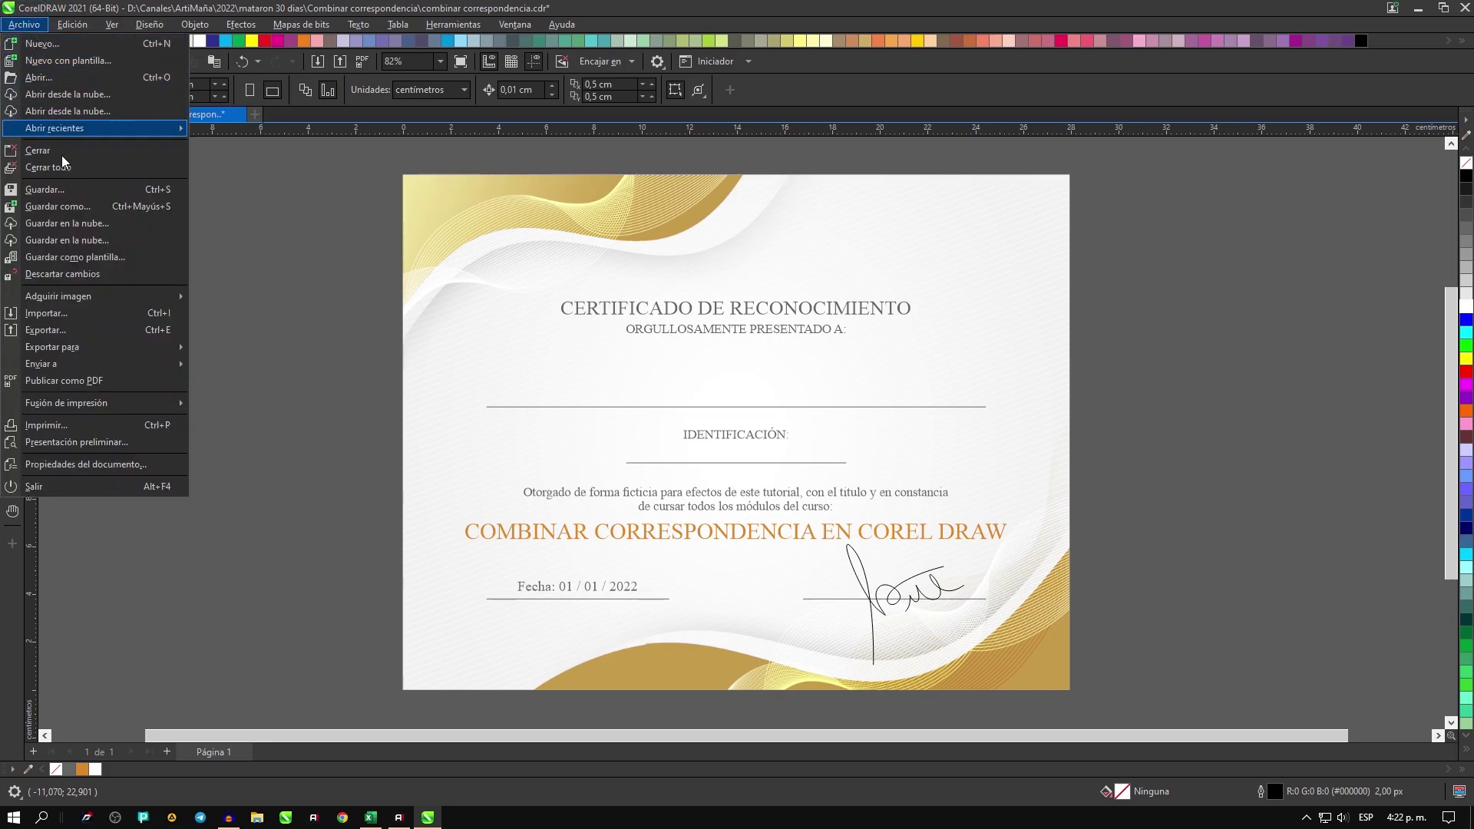
mouse_move(67, 403)
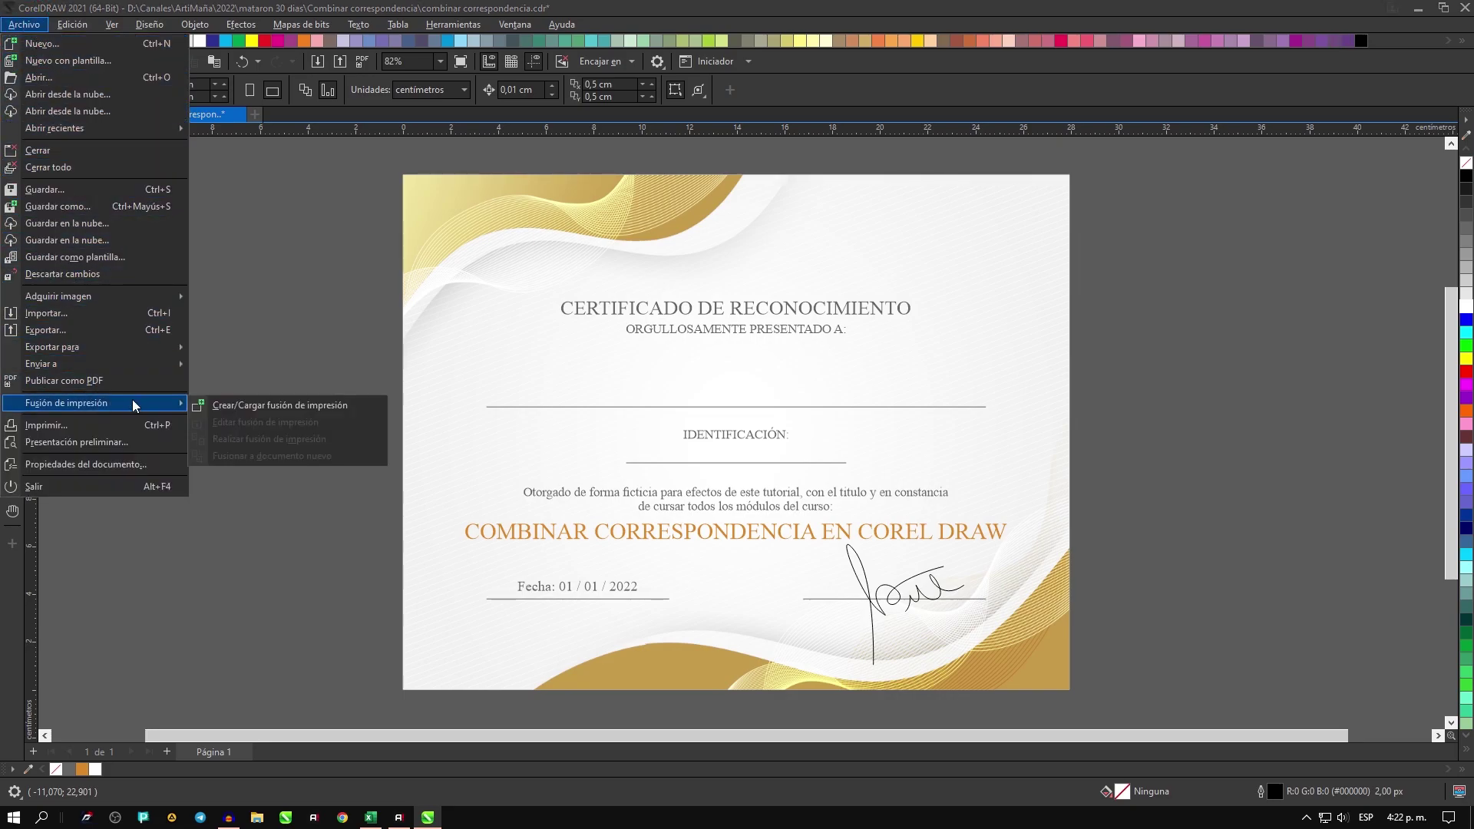
Step: Create a print merge importing Libro1.csv as CSV data, and move the merge window aside
click(244, 406)
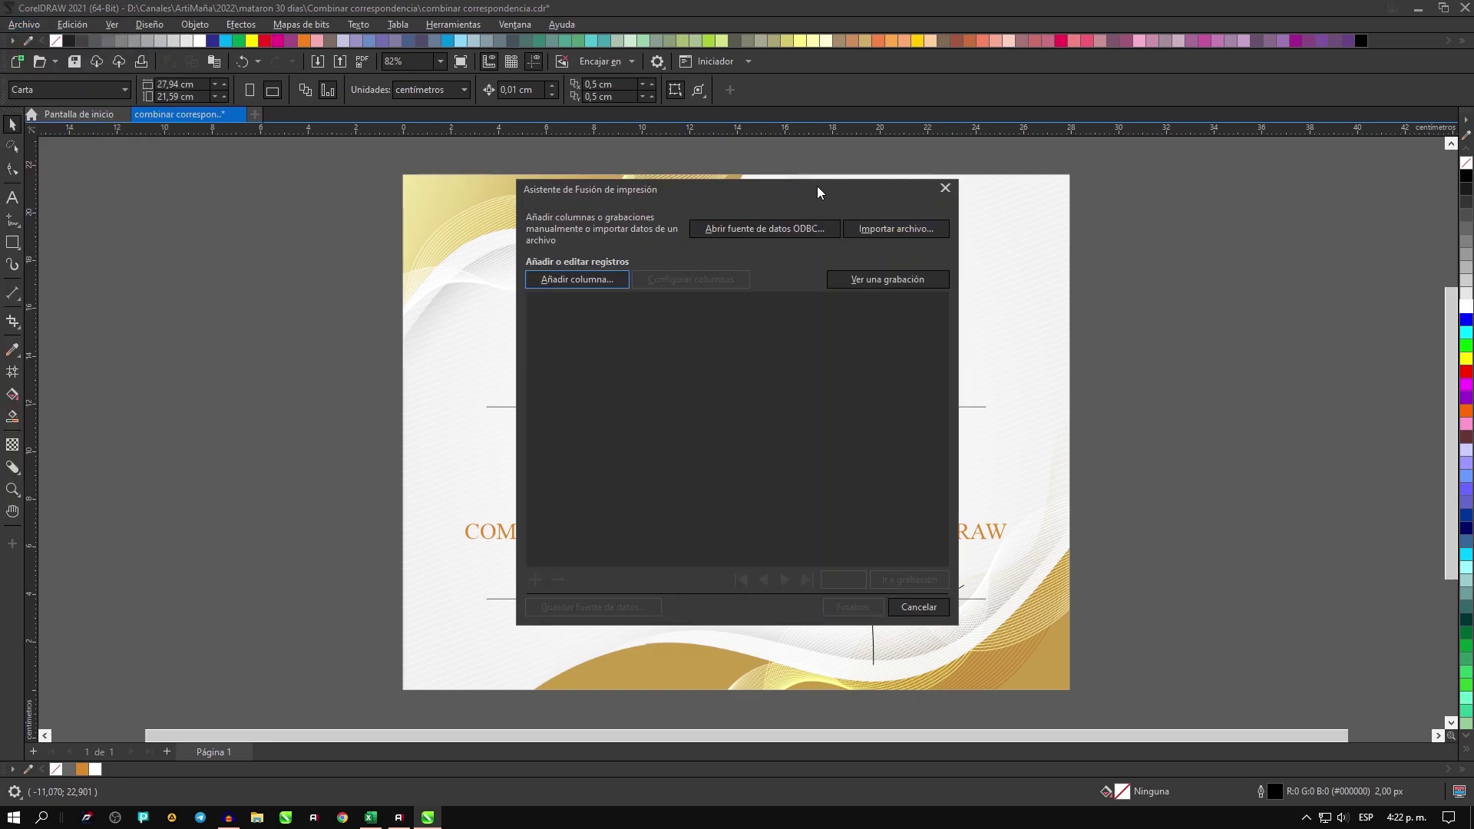
click(918, 230)
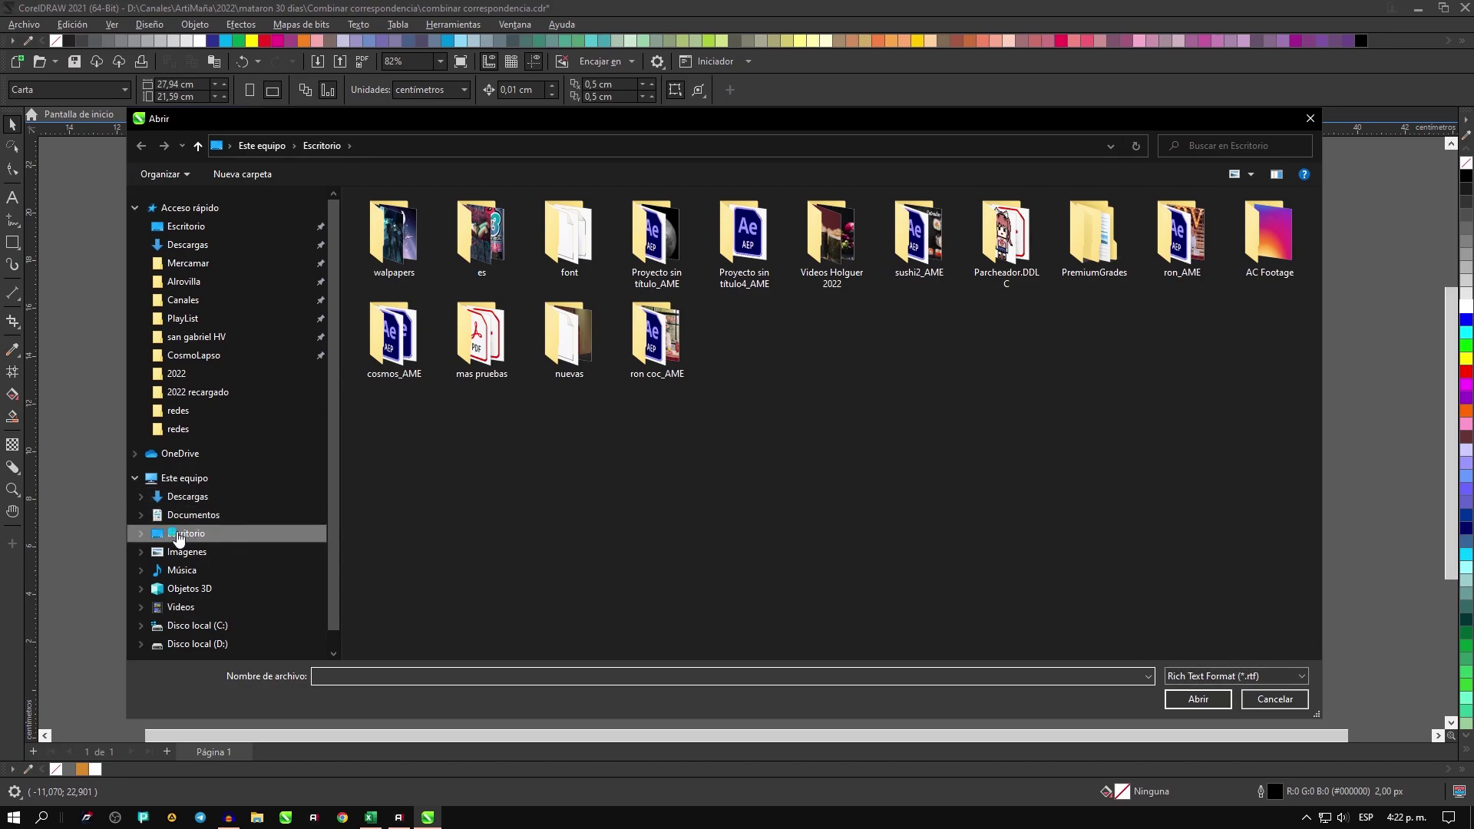
mouse_move(231, 461)
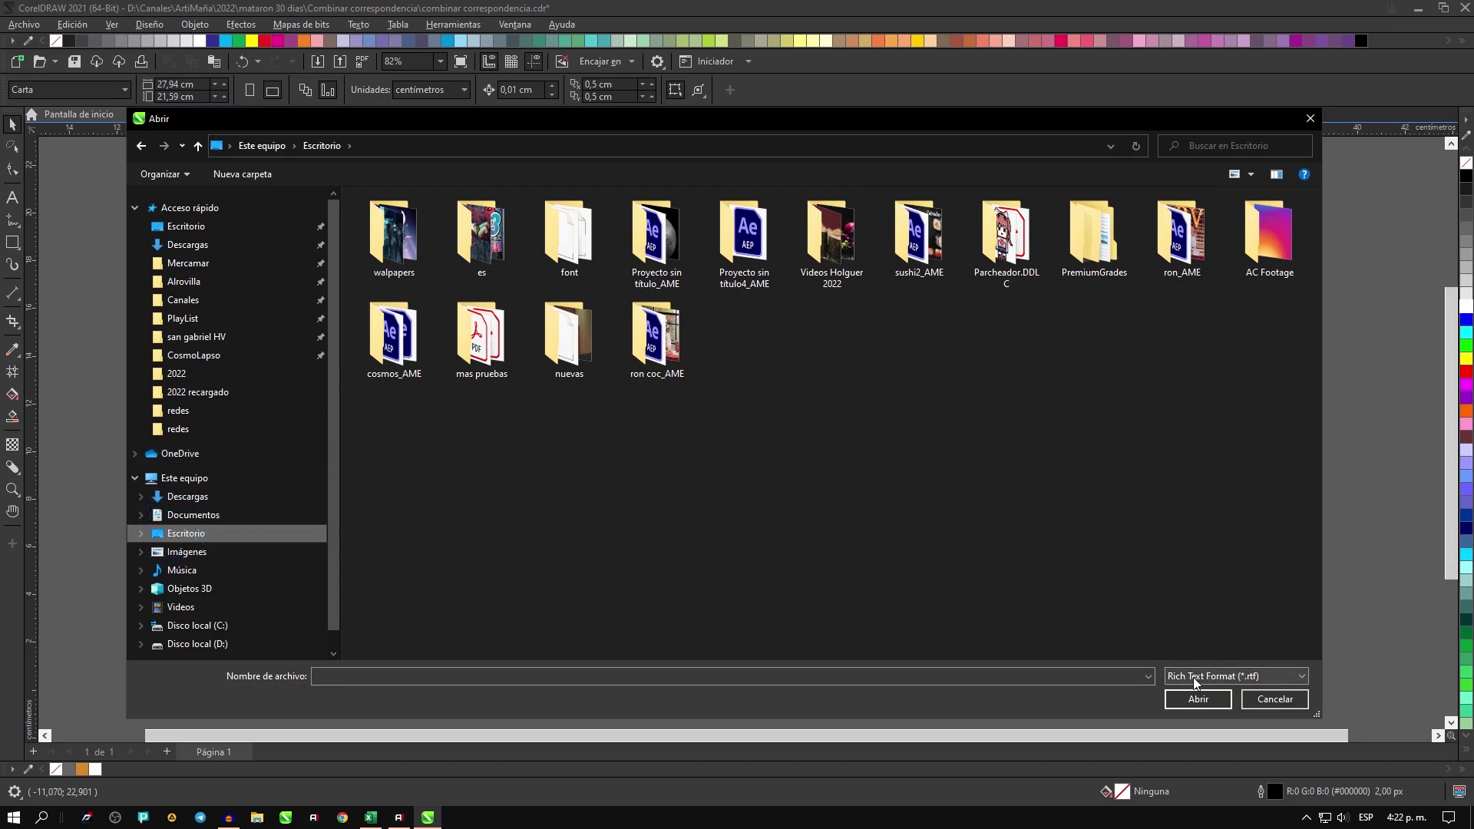
click(1264, 677)
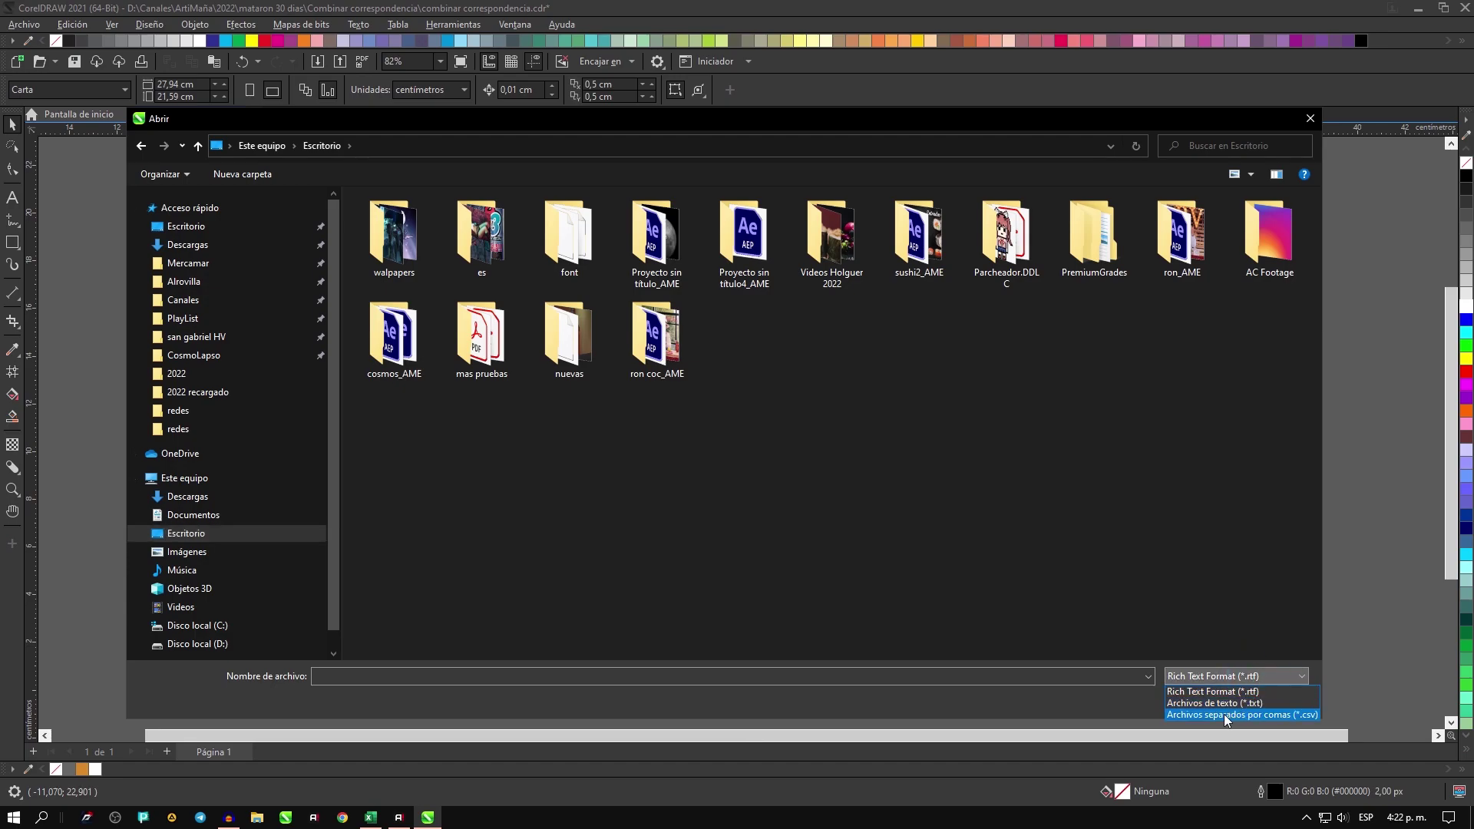
click(1271, 716)
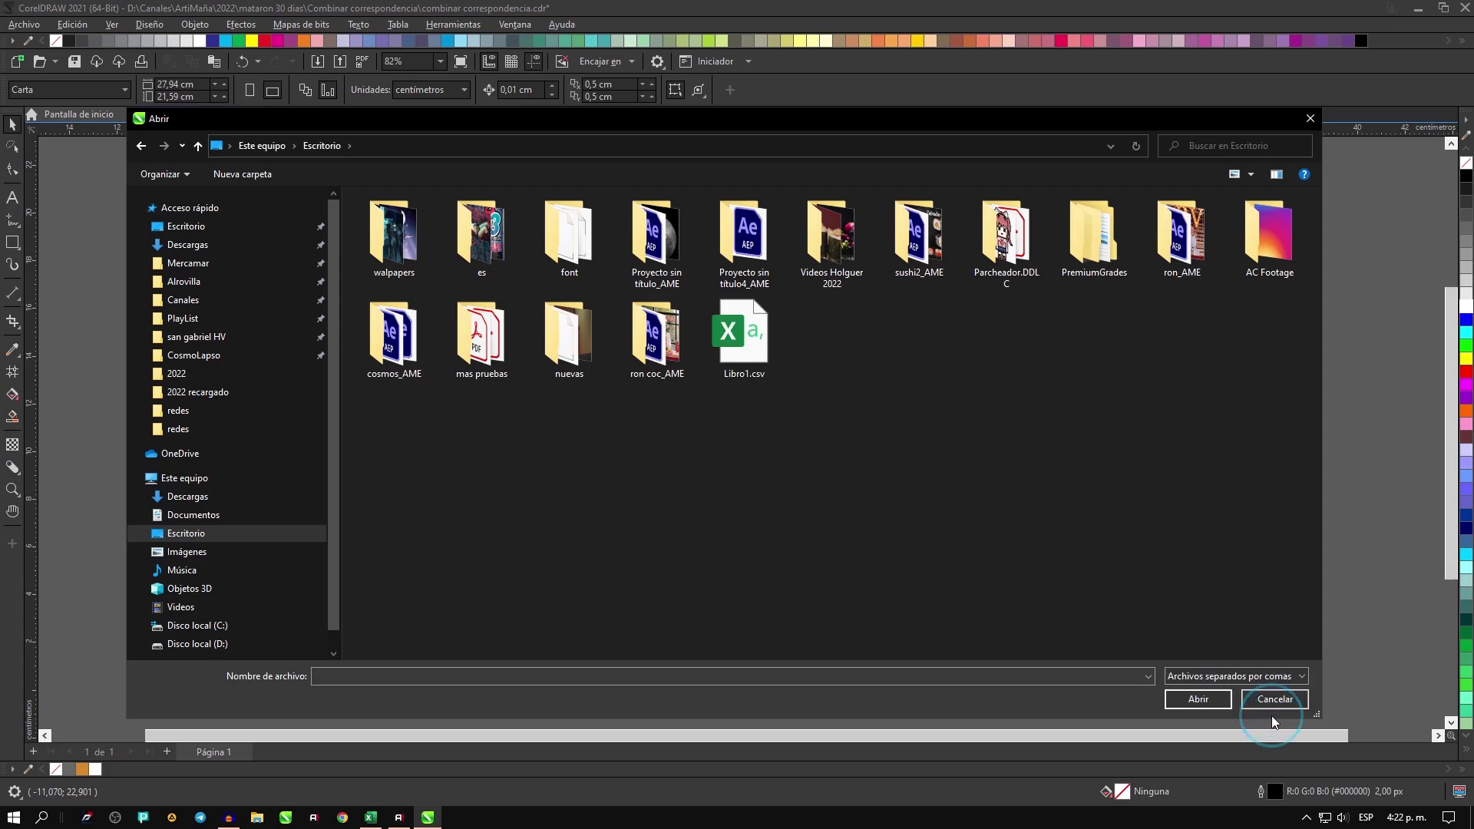
mouse_move(743, 337)
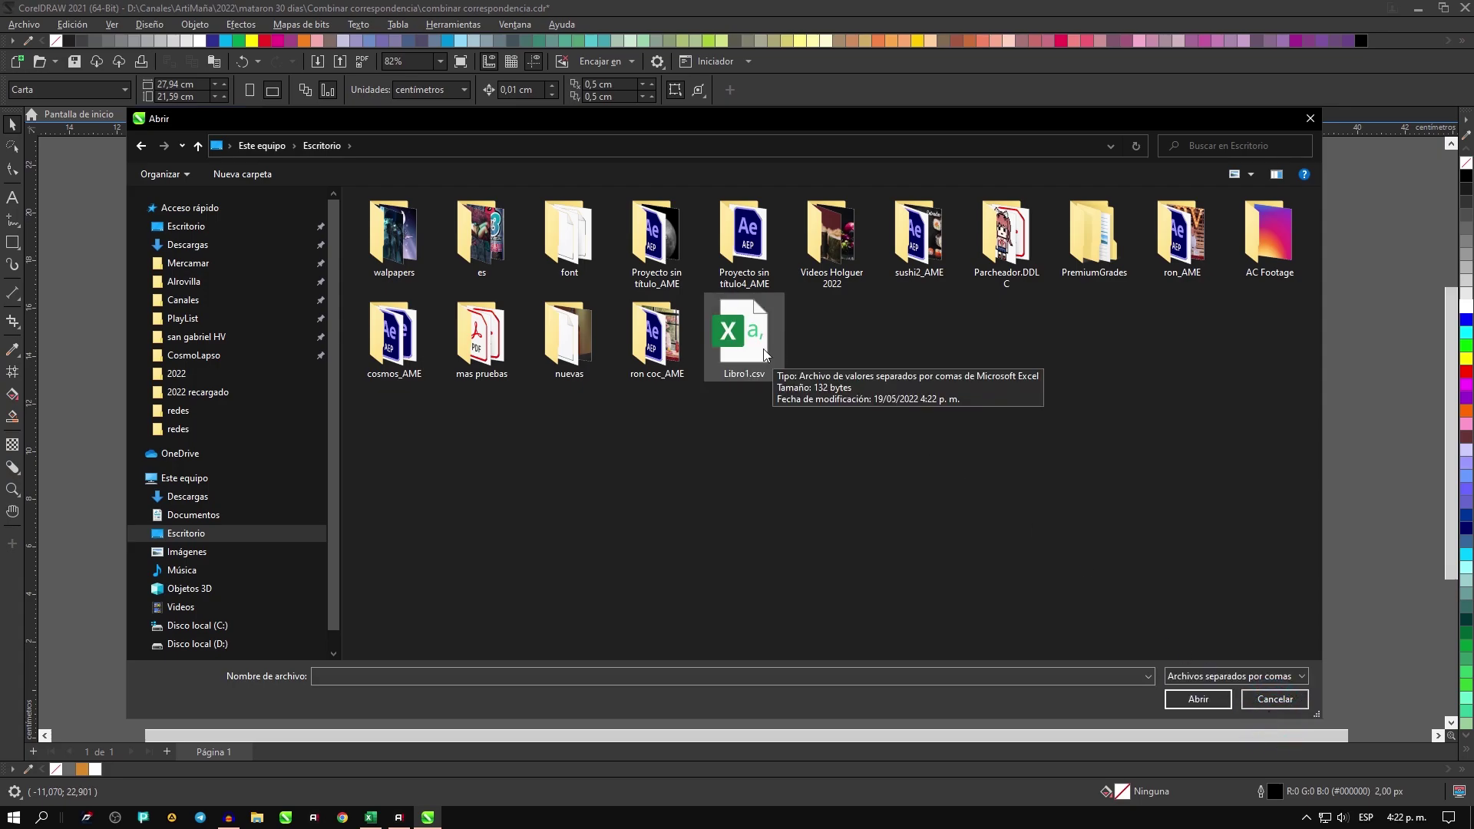
click(745, 356)
click(1195, 696)
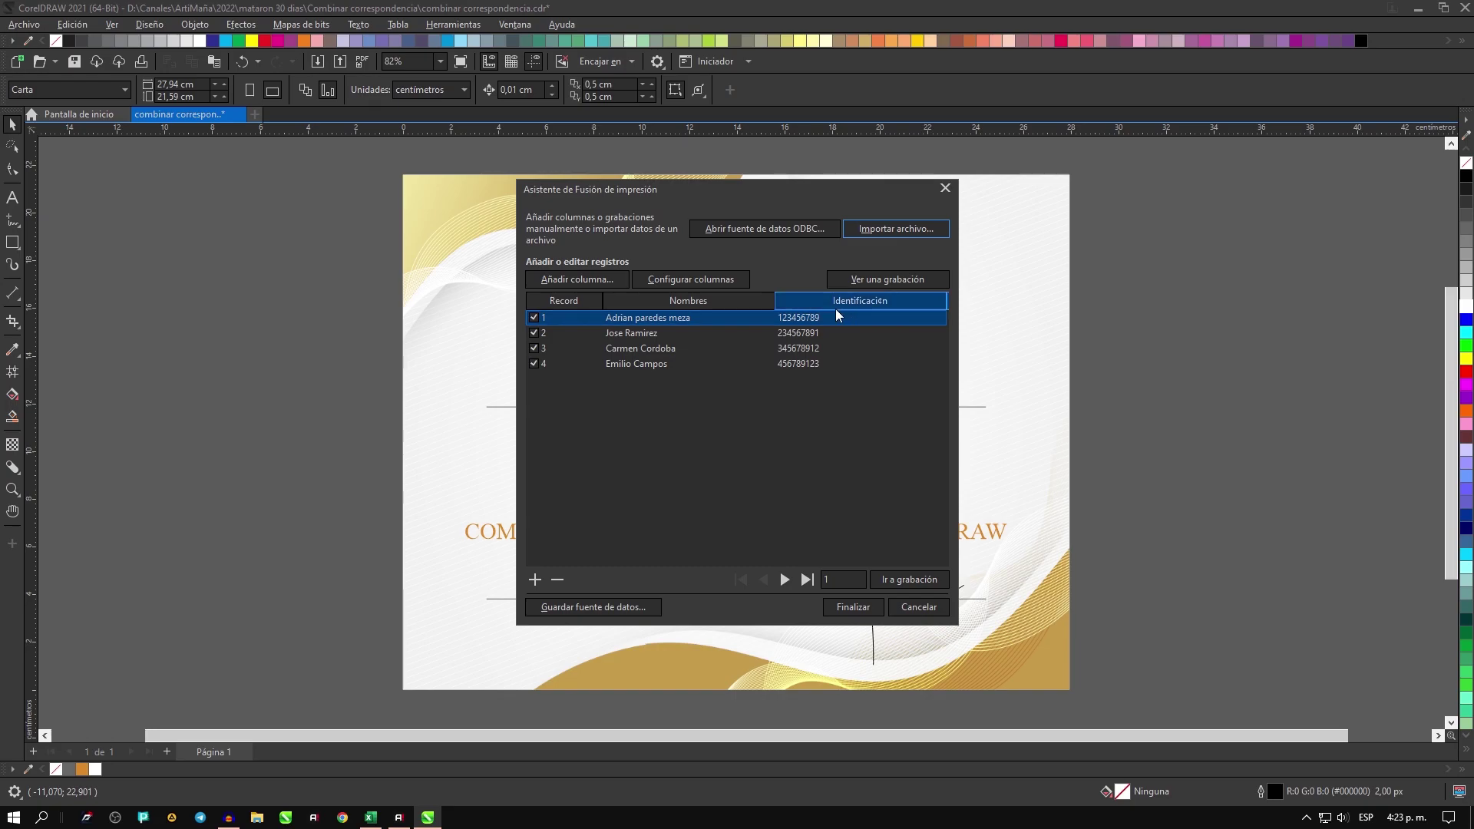
click(642, 410)
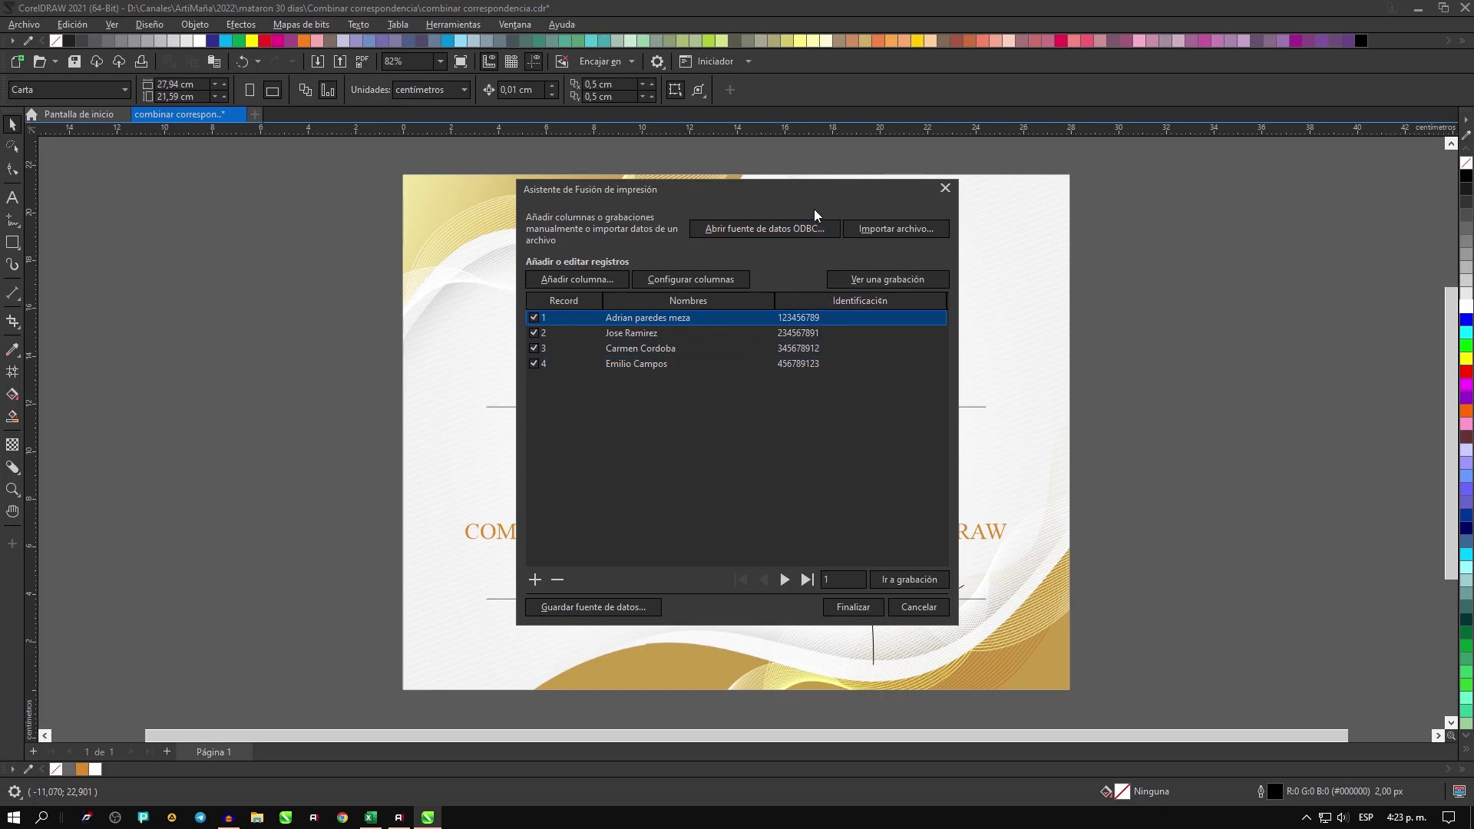
drag(819, 187, 1129, 227)
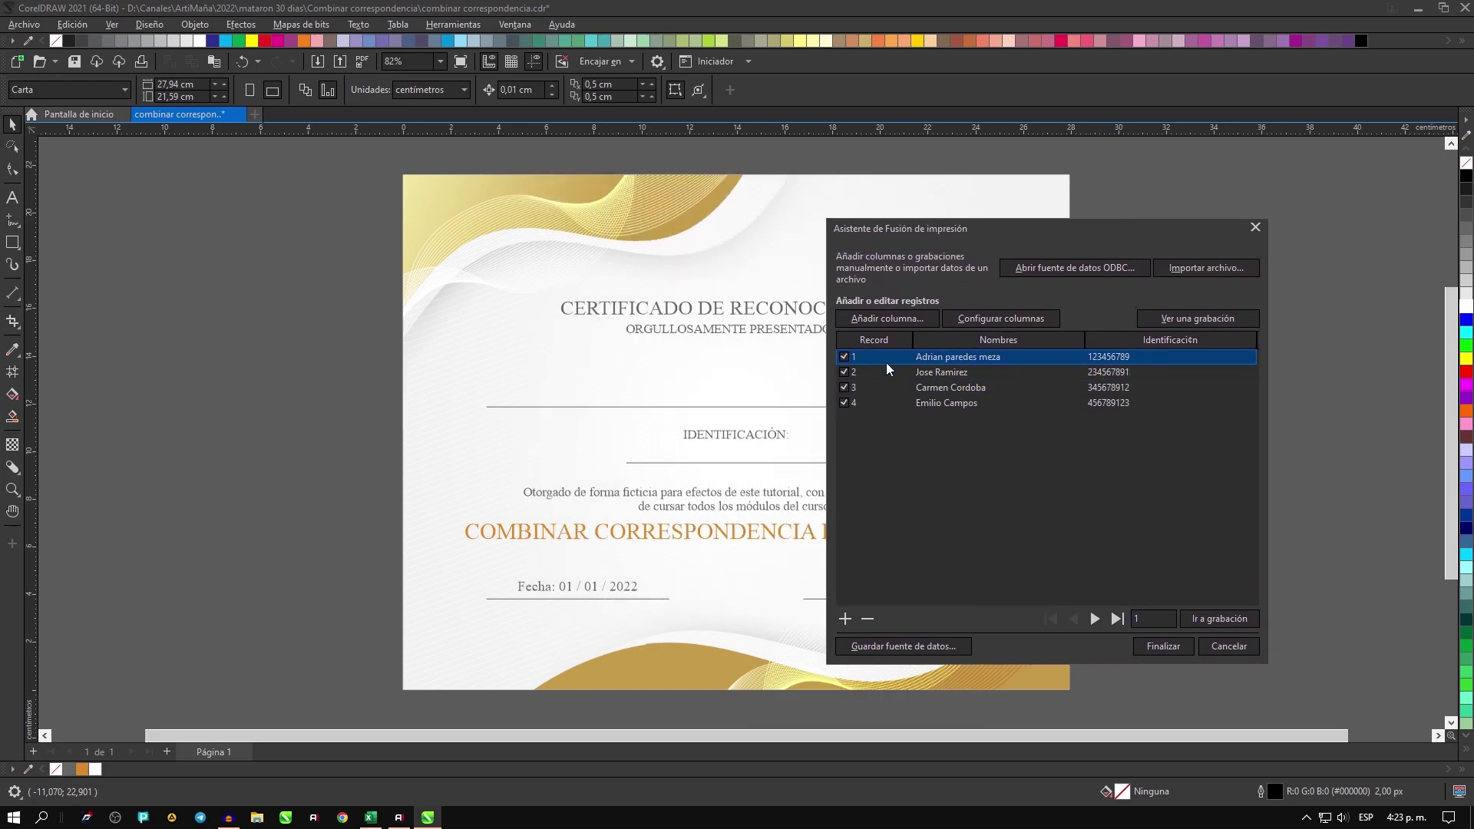
drag(1143, 231, 1276, 209)
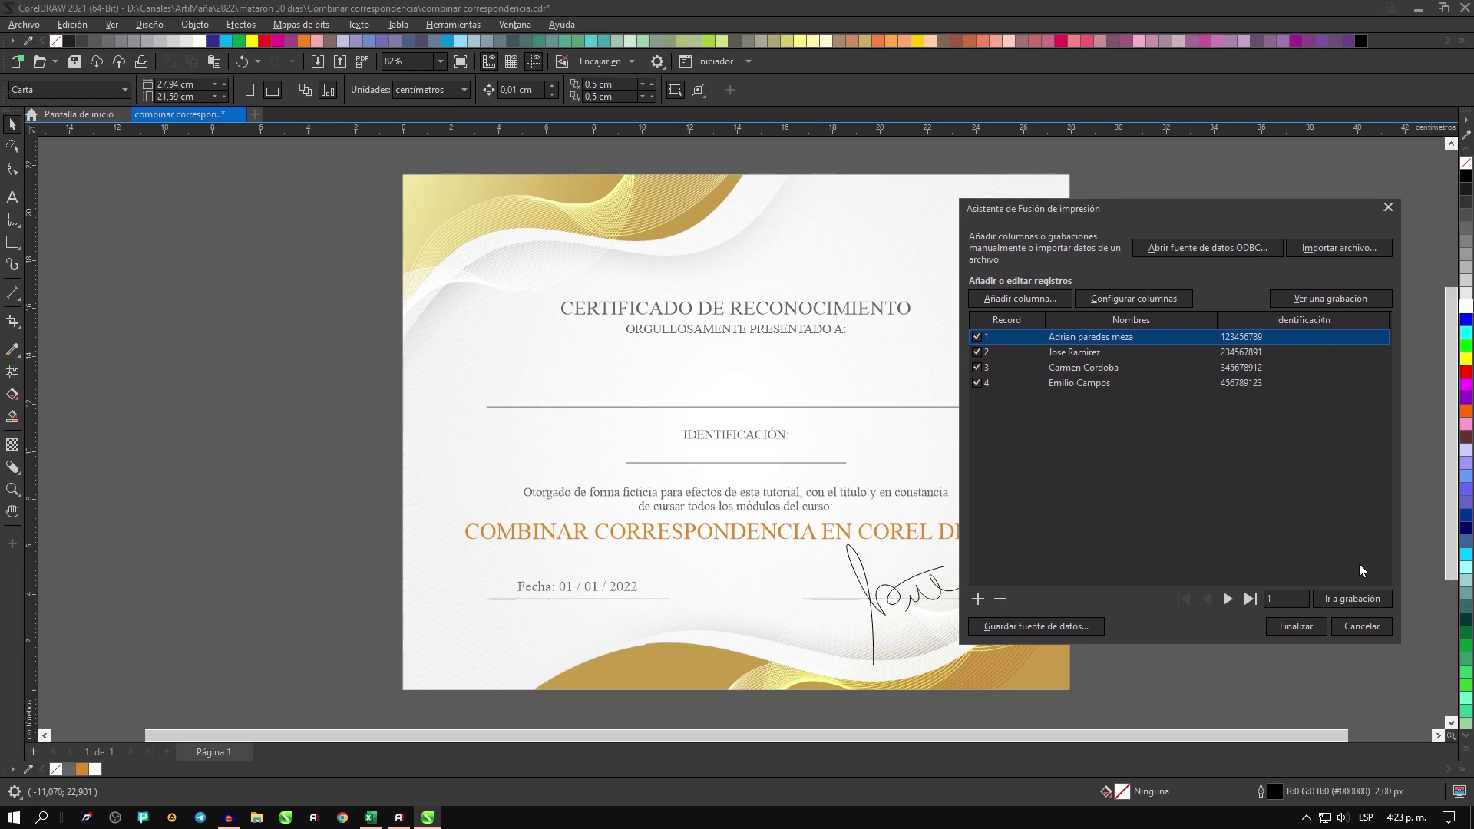
Step: Insert the <Nombres> field onto the certificate's name line, centre-aligned
click(1307, 624)
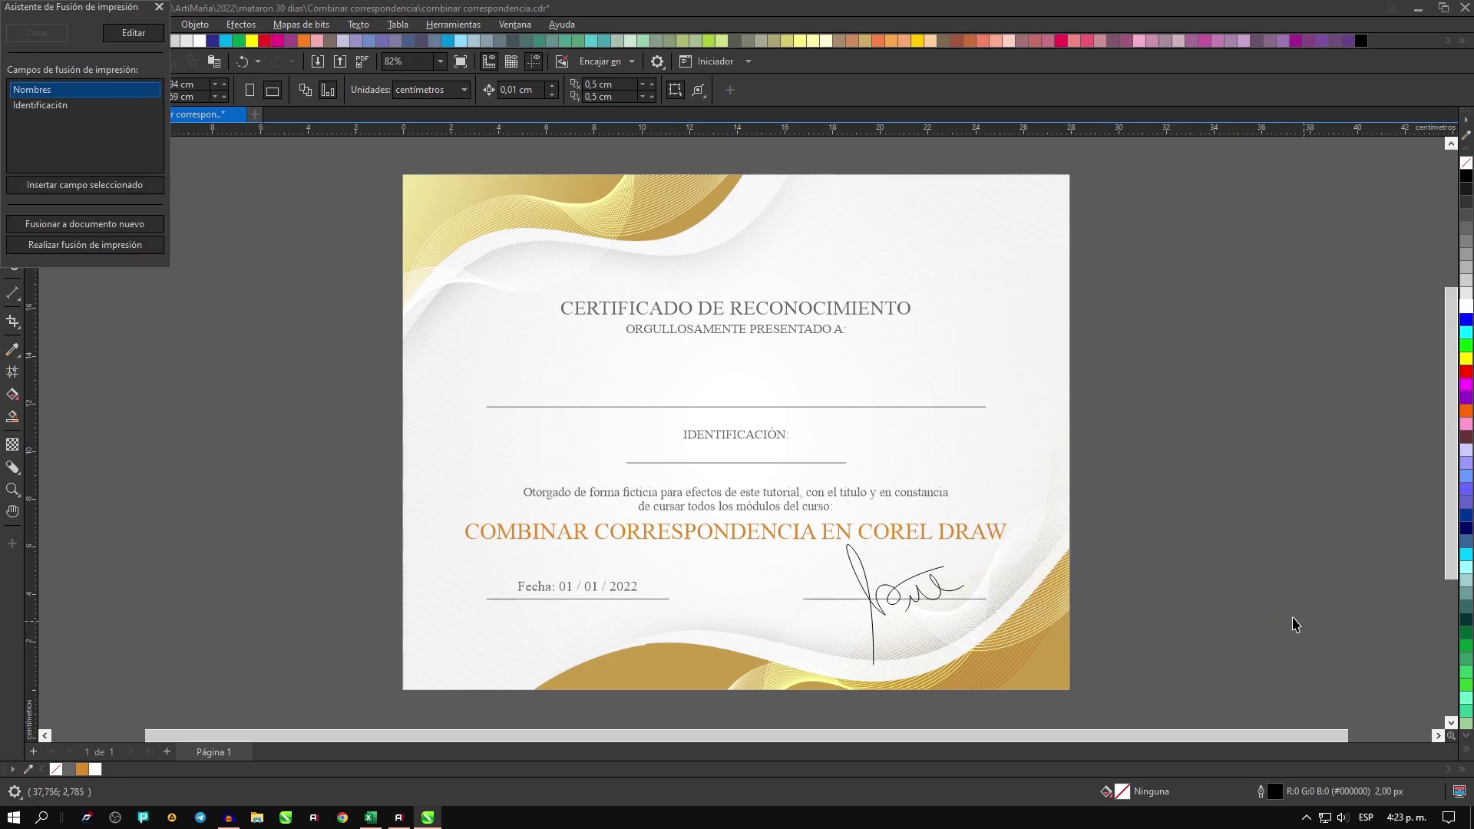
mouse_move(86, 18)
mouse_down()
mouse_move(301, 298)
mouse_move(310, 289)
mouse_up()
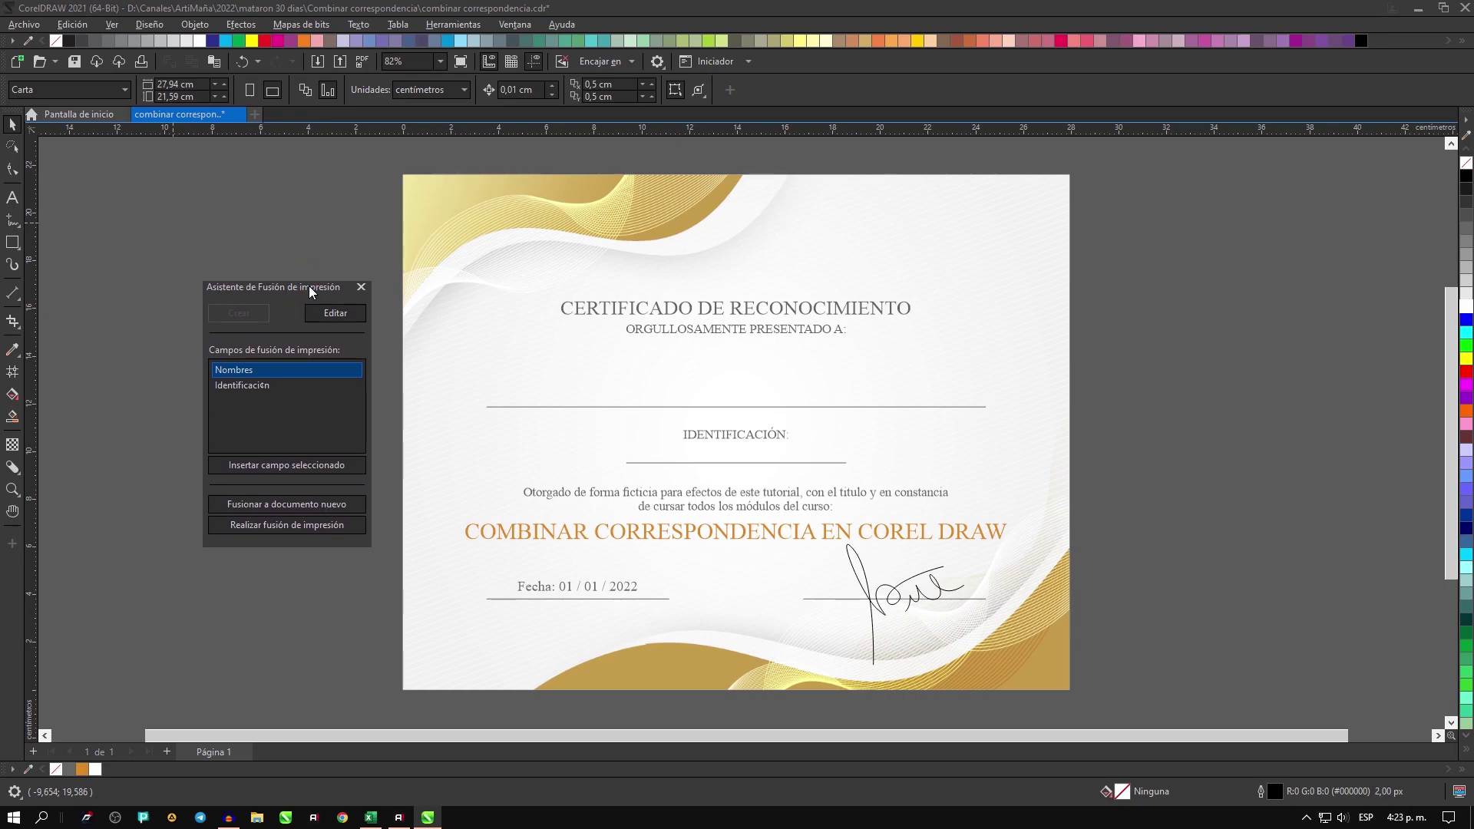
ctrl+click(272, 383)
click(256, 374)
click(280, 468)
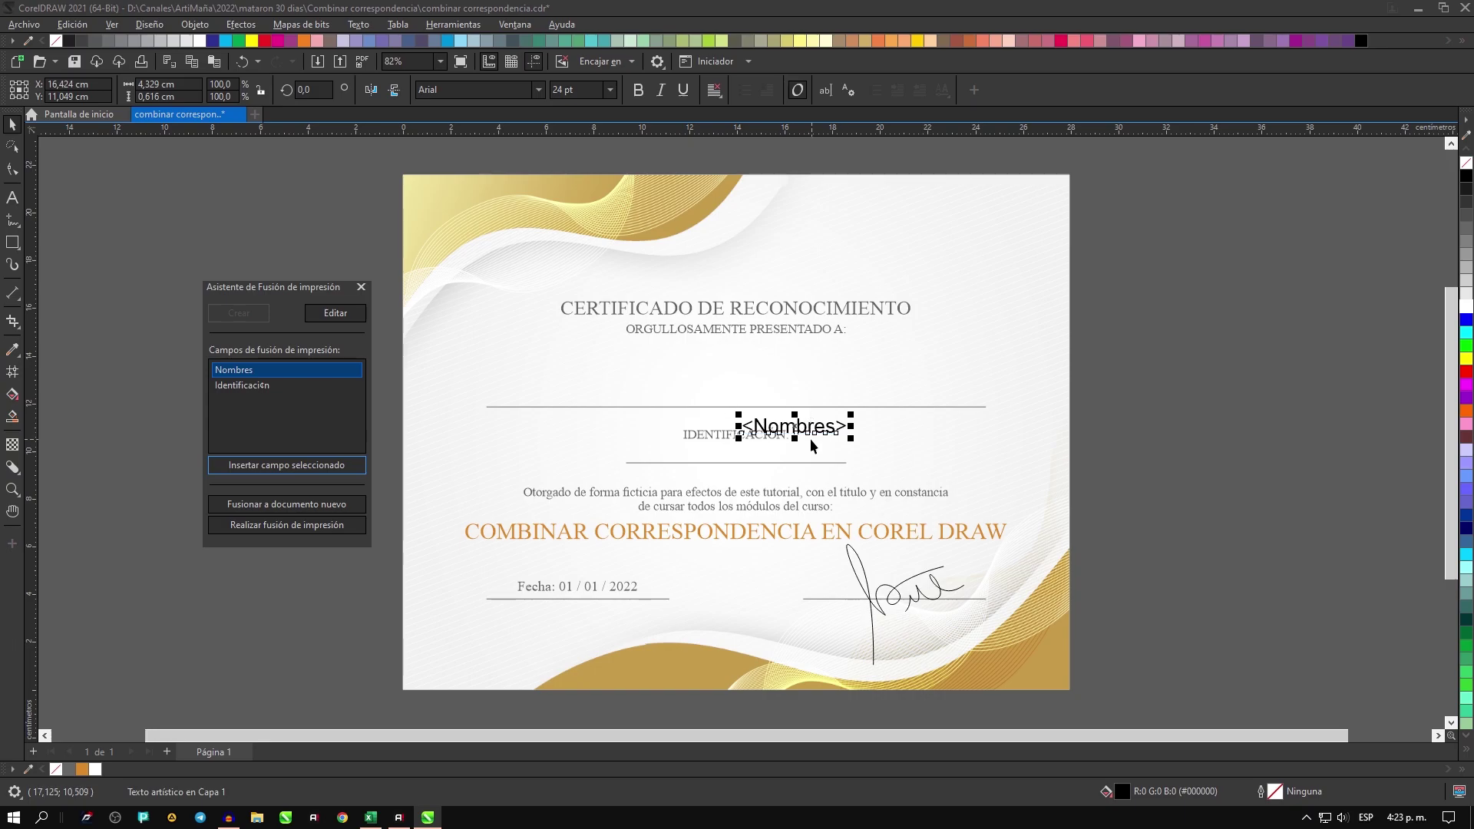
drag(794, 430, 735, 394)
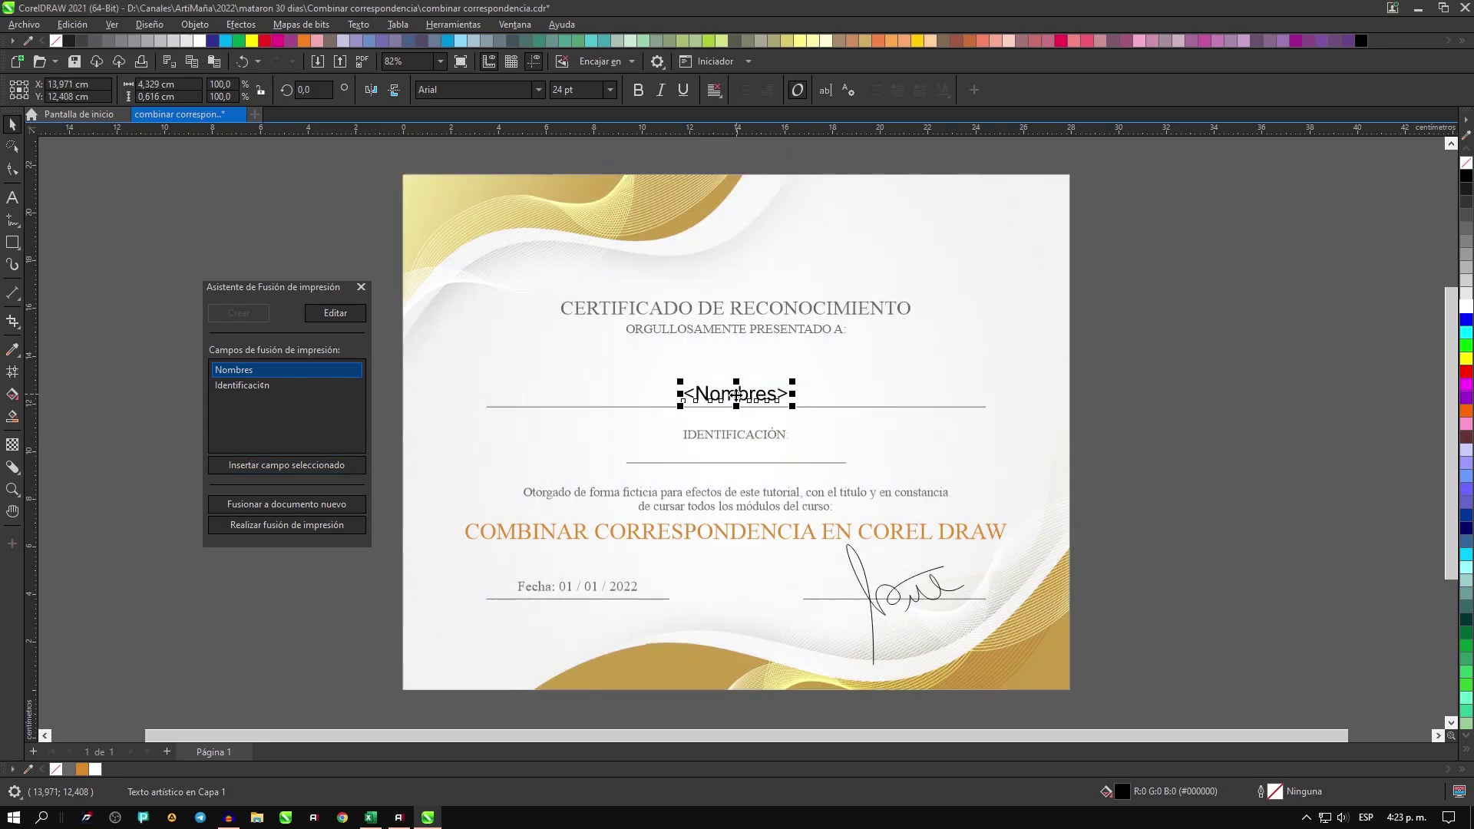
click(713, 91)
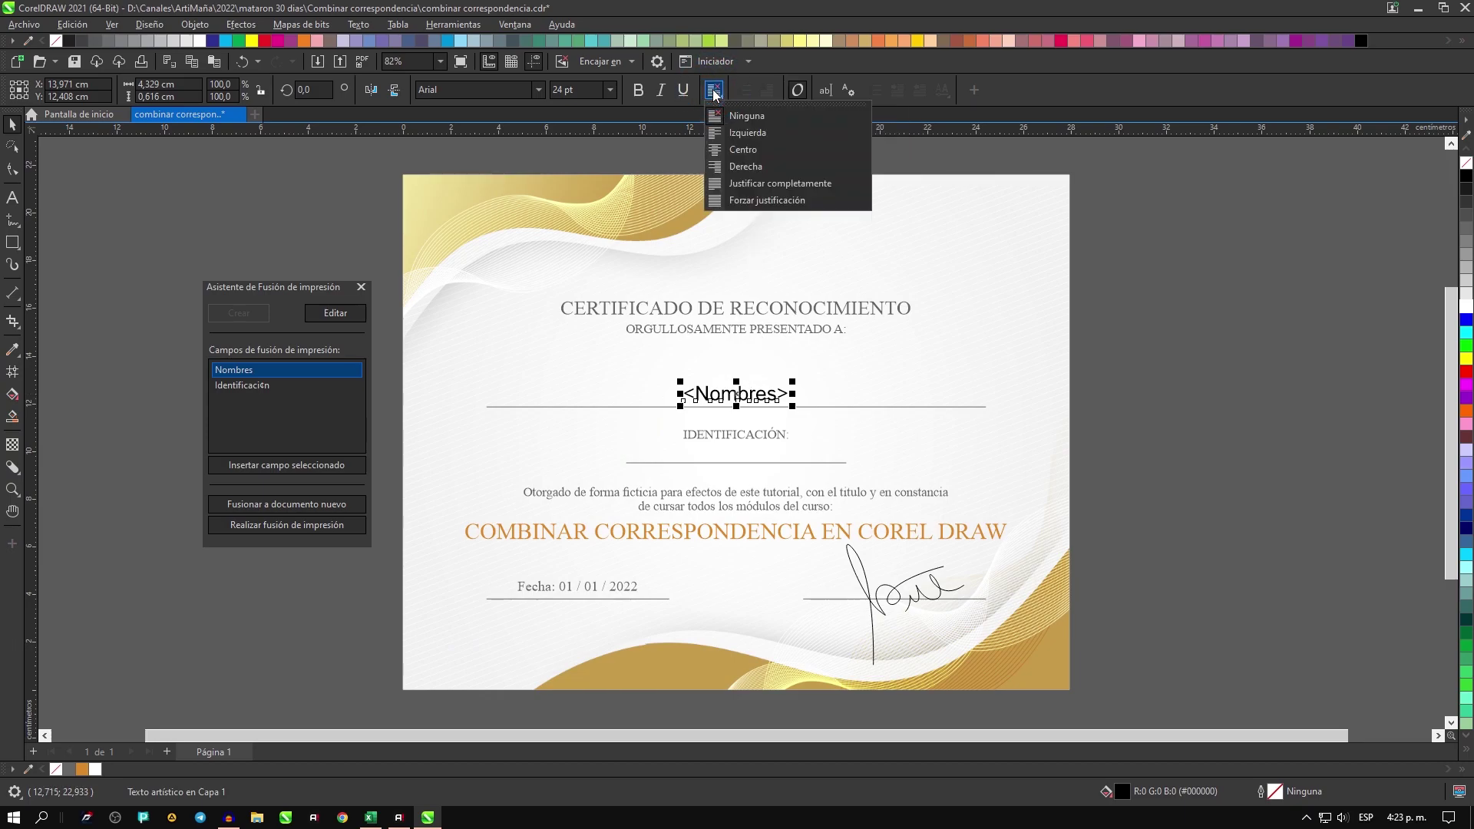
click(724, 148)
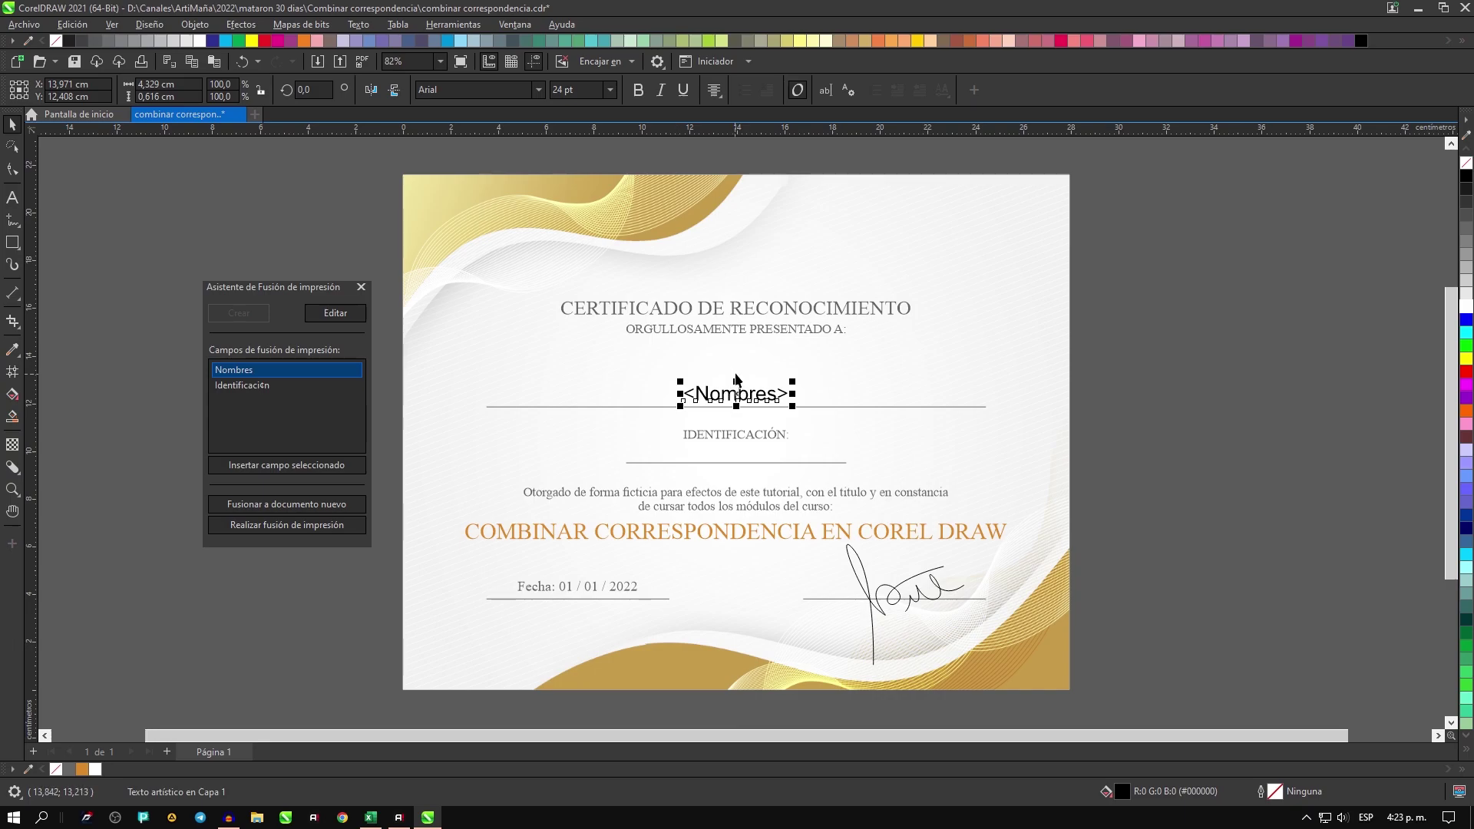
Step: Set <Nombres> in News701 BT and enlarge it to about 40.7 pt
click(539, 90)
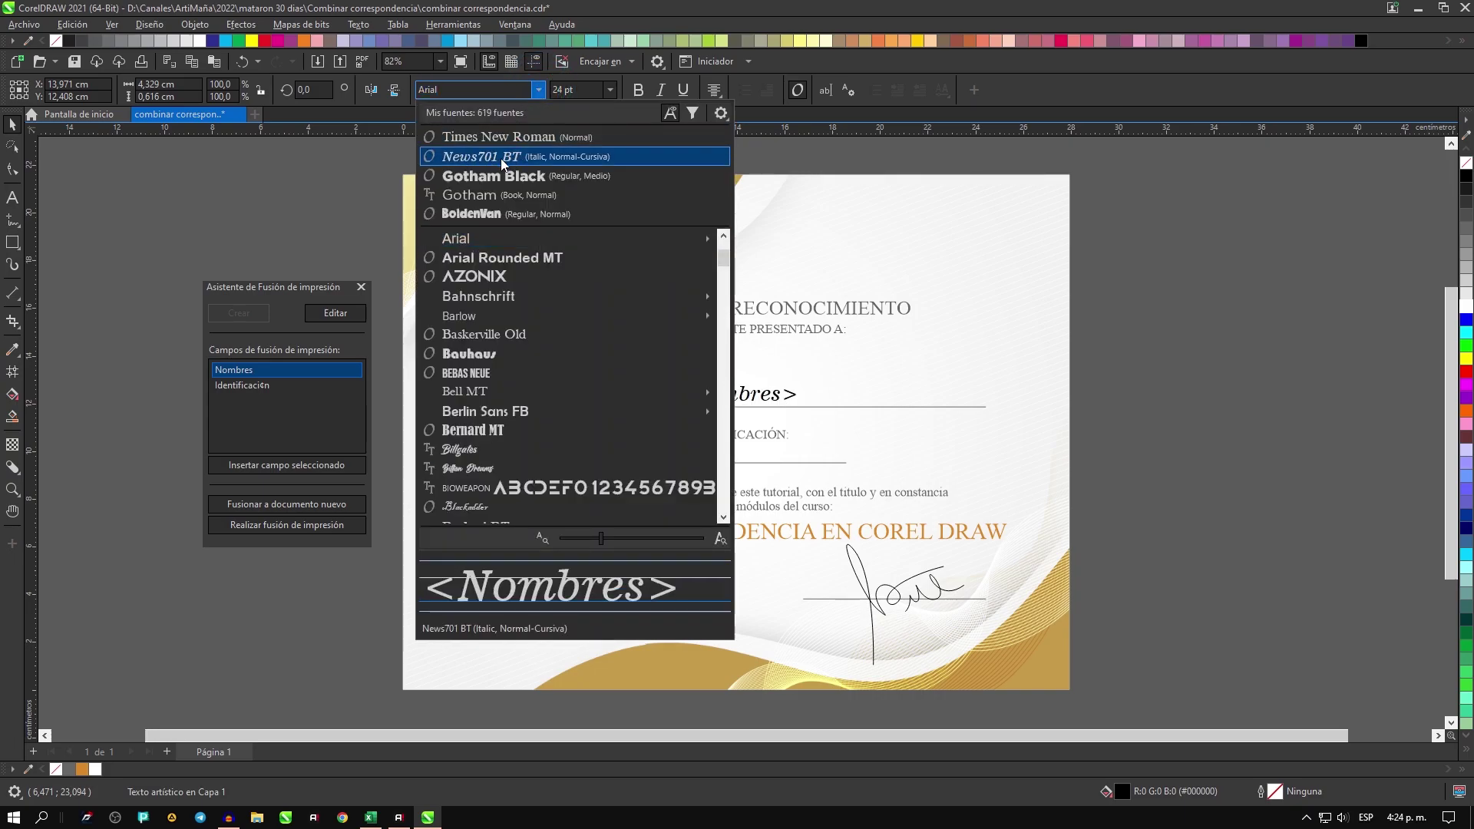
click(509, 156)
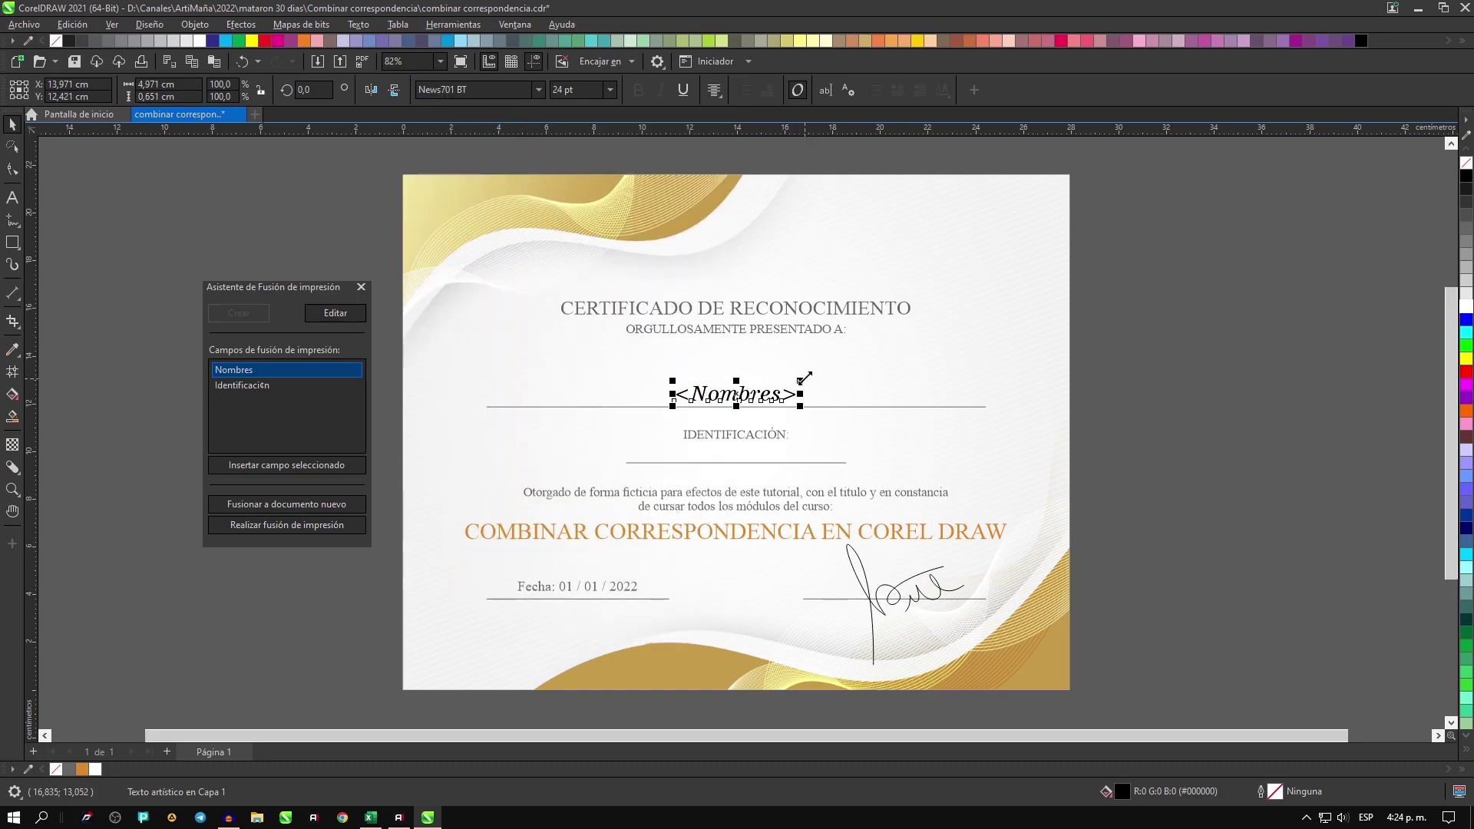
drag(804, 377, 840, 356)
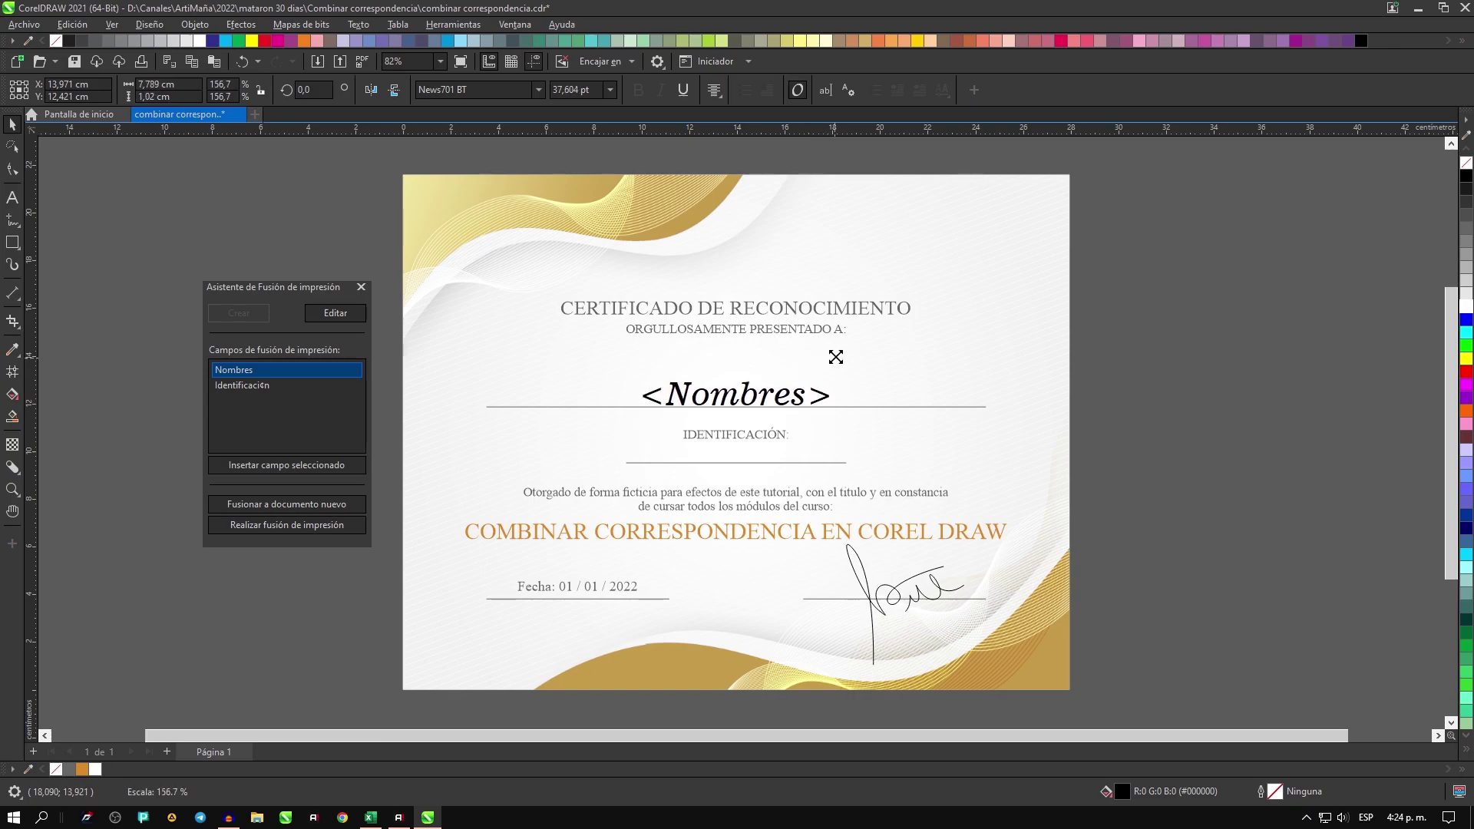
mouse_move(840, 355)
mouse_down()
mouse_move(855, 348)
mouse_move(843, 388)
mouse_move(840, 358)
mouse_up()
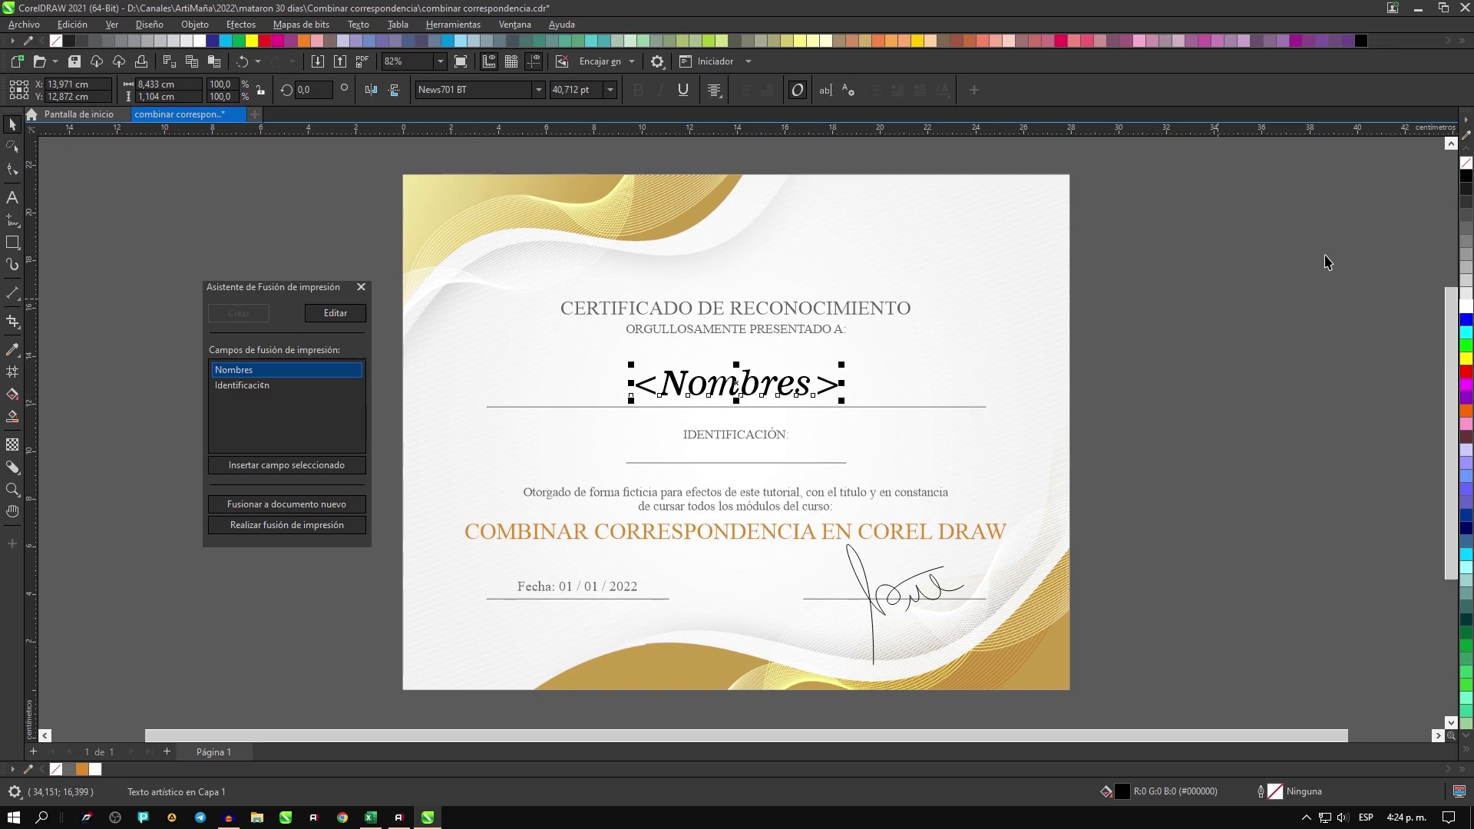
Step: Colour <Nombres> #333333 and align its centre horizontally with the certificate background
click(1466, 202)
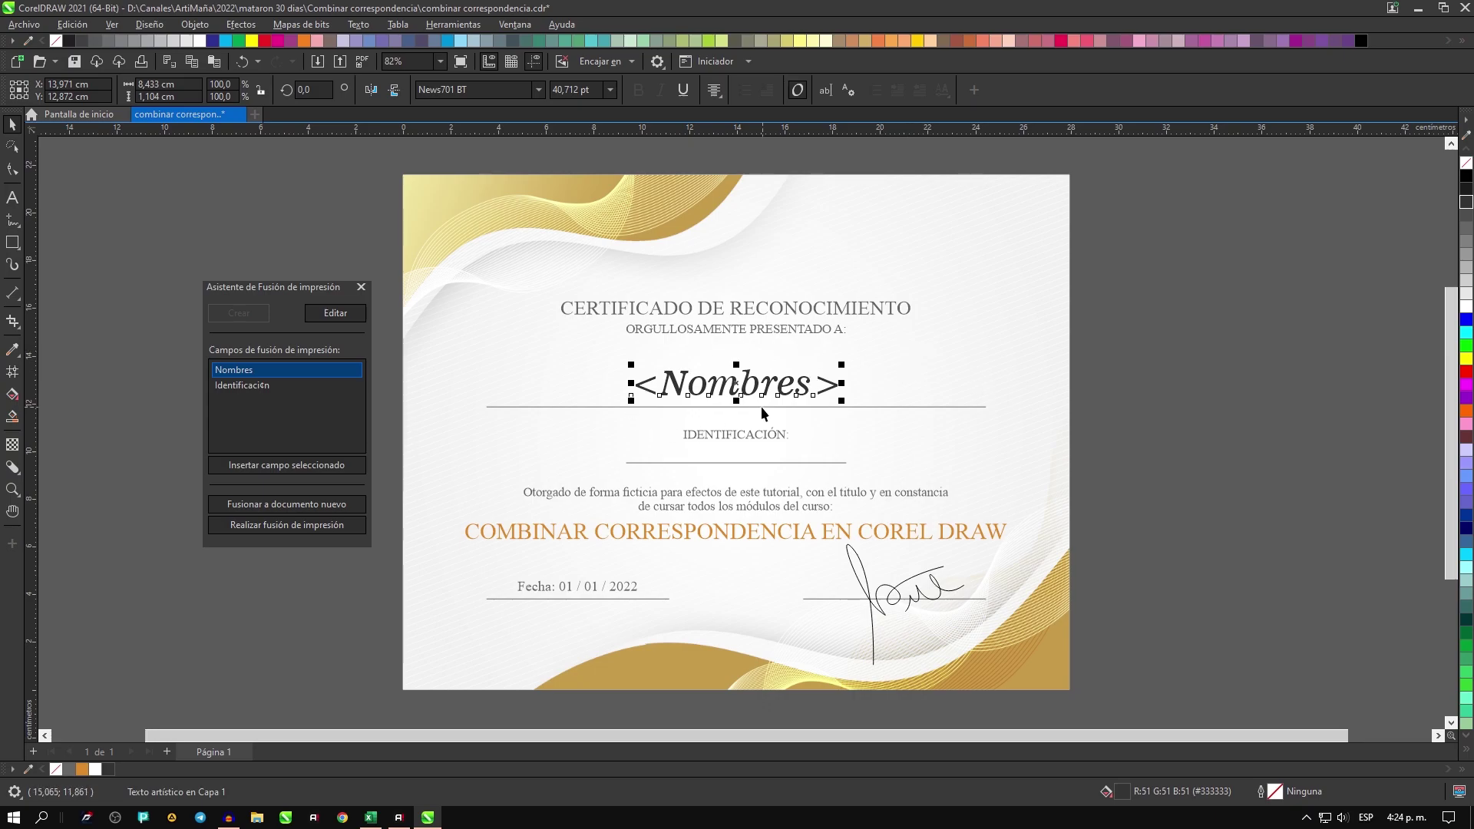
shift+click(959, 358)
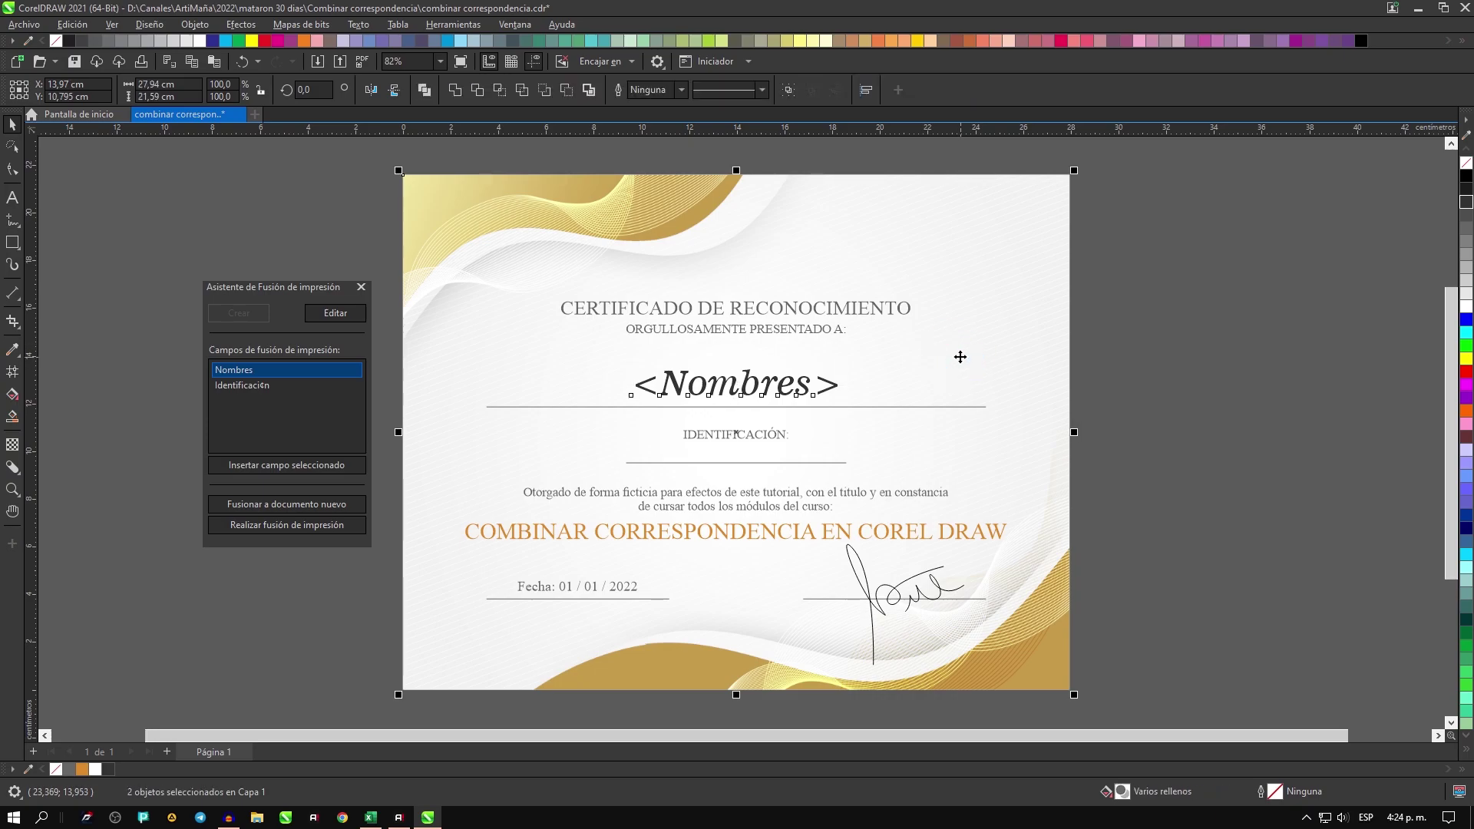
click(866, 90)
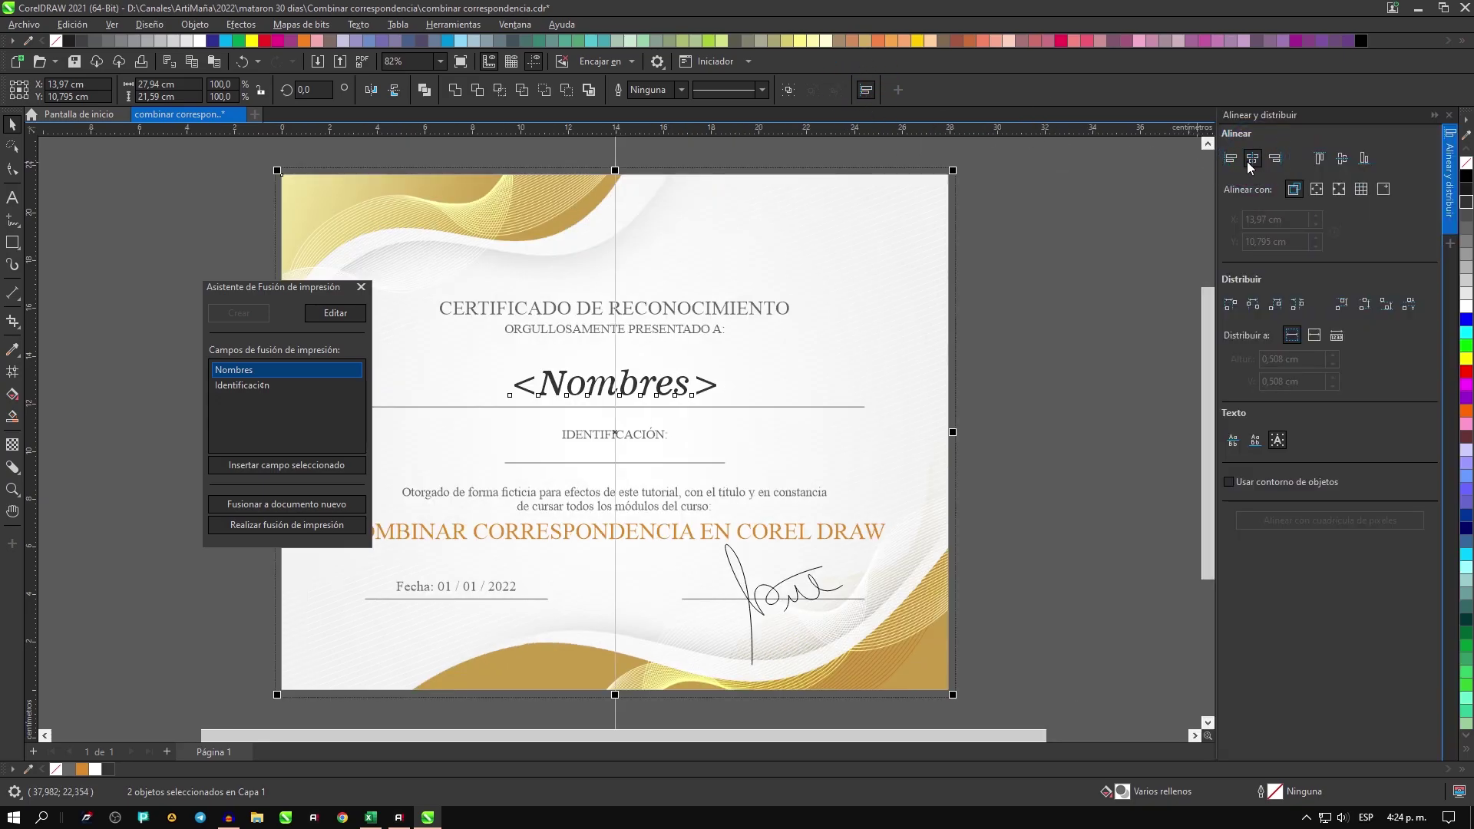
click(1037, 290)
drag(965, 364, 1069, 351)
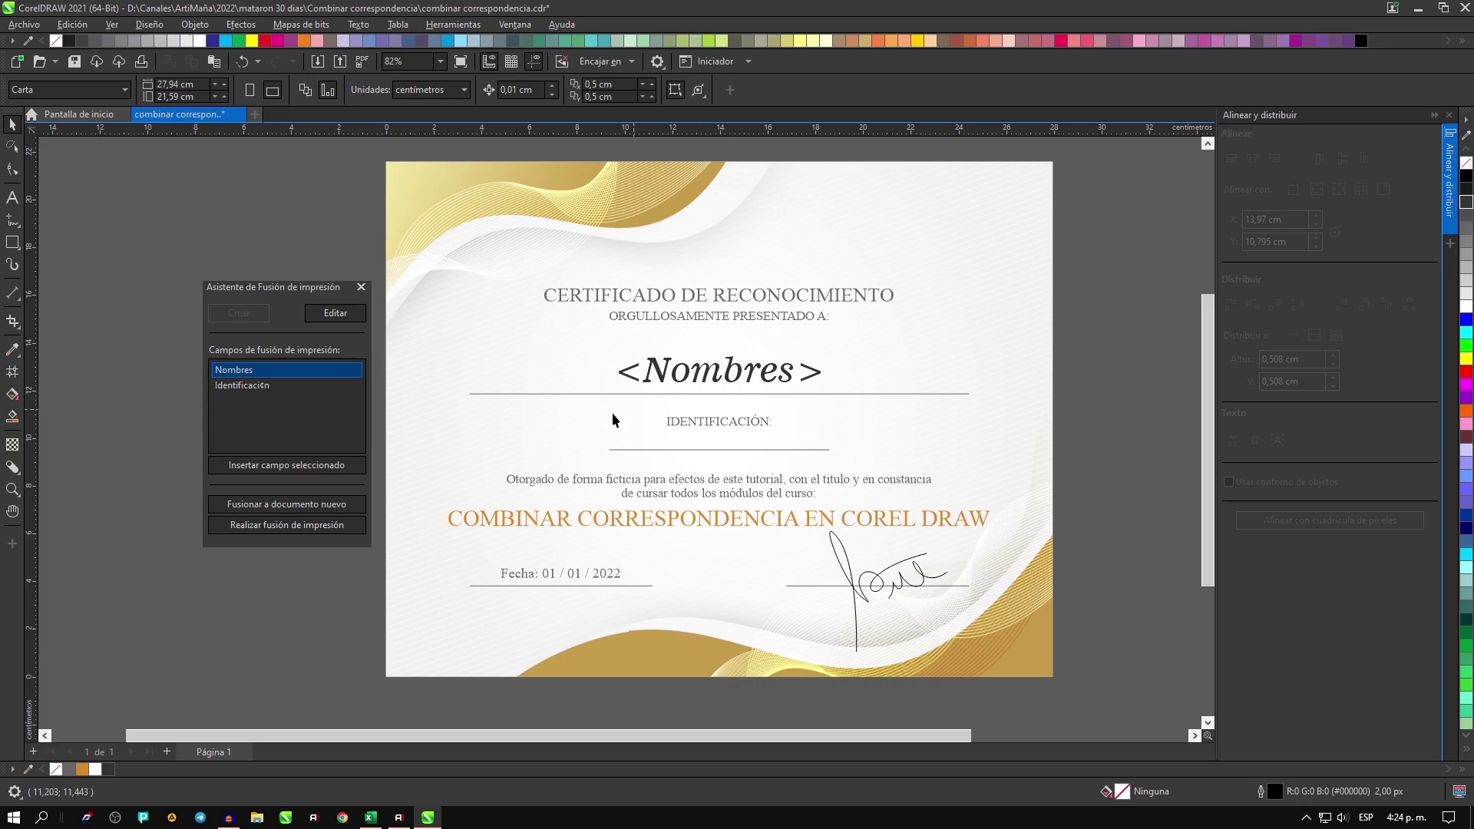
click(251, 385)
Step: Insert the <Identificación> field and place it under the IDENTIFICACIÓN label
click(249, 383)
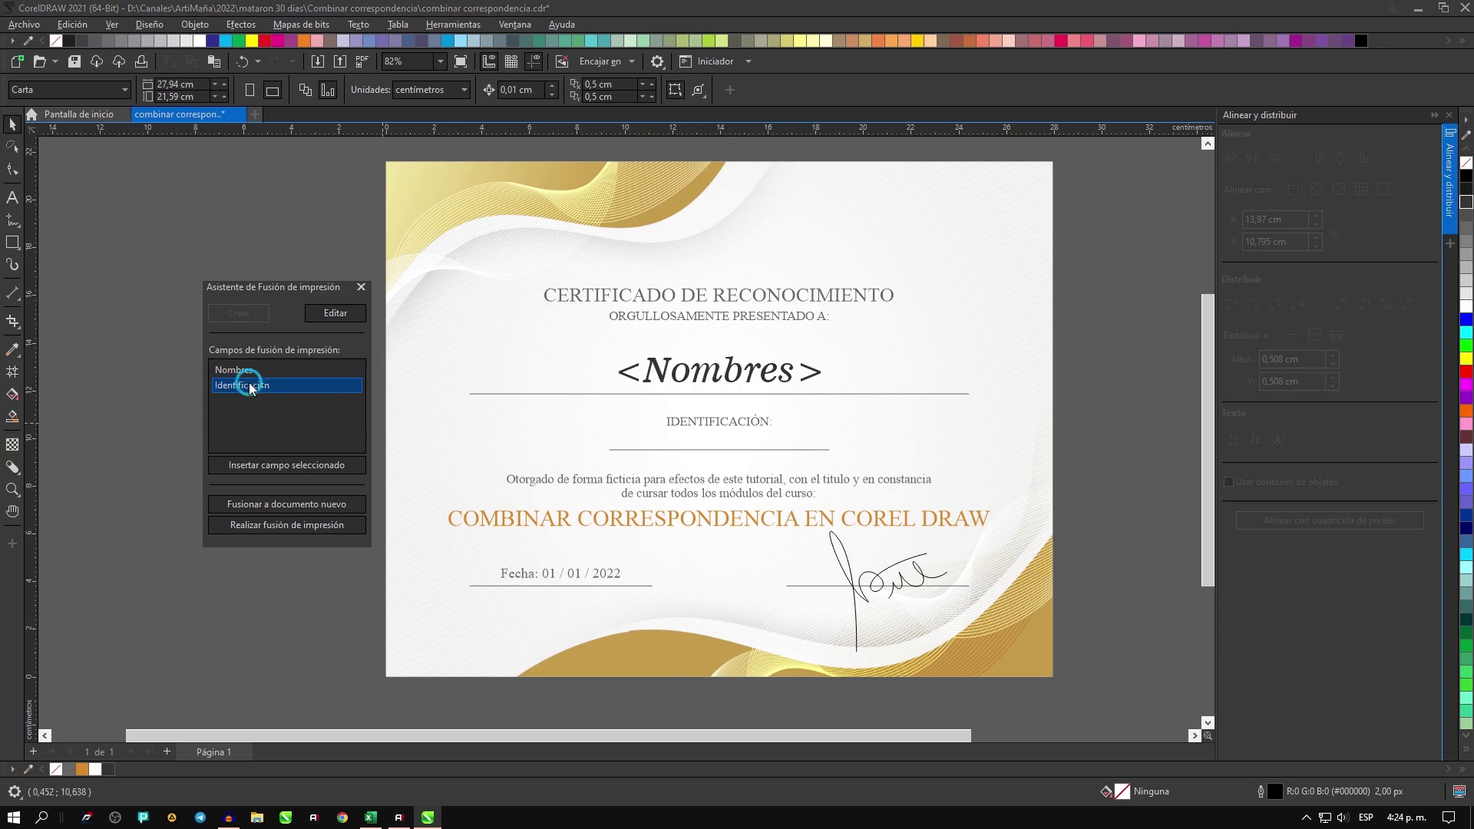
click(275, 464)
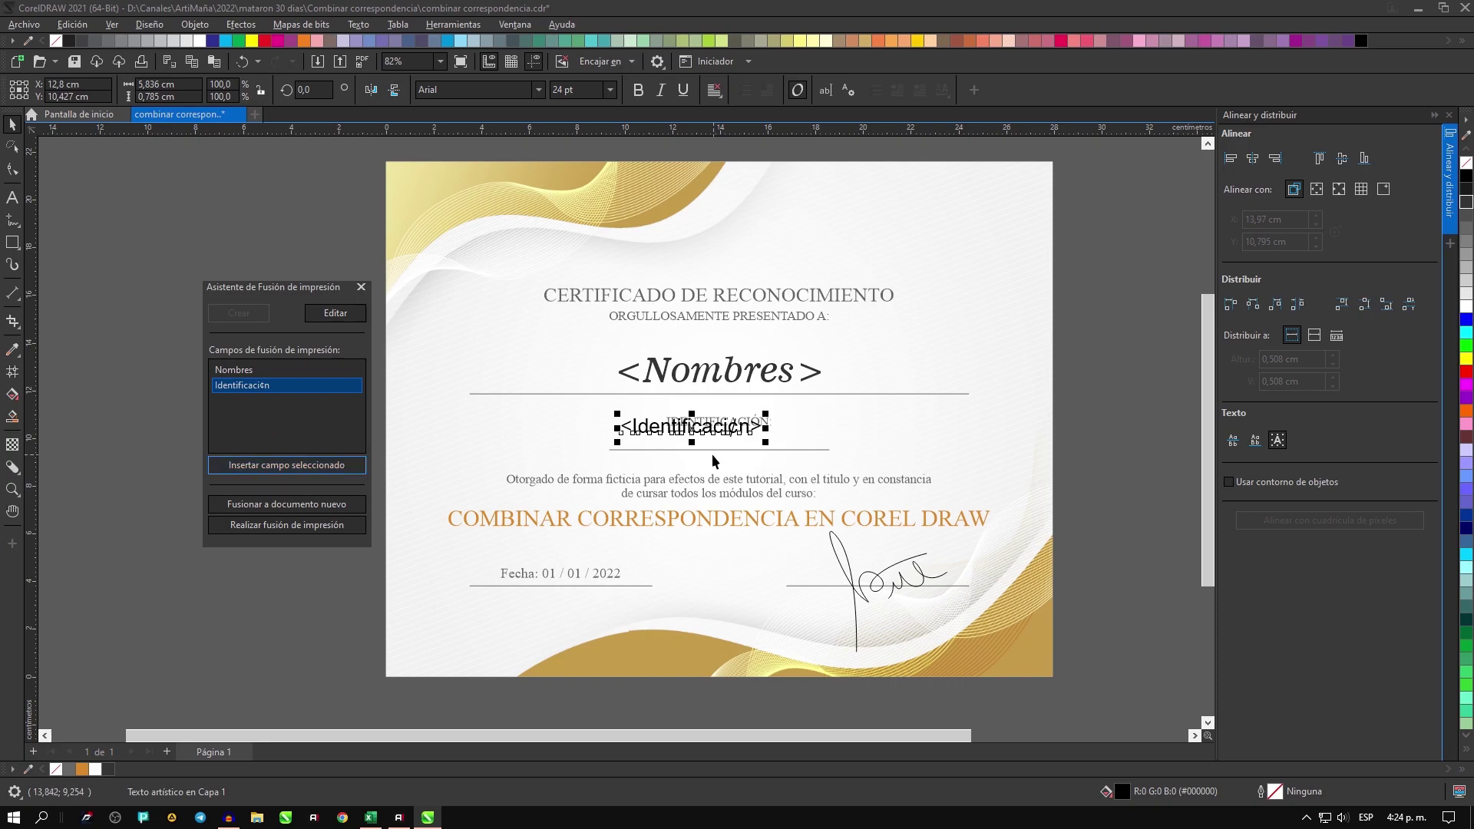
scroll(712, 454, up, 2)
scroll(711, 453, up, 1)
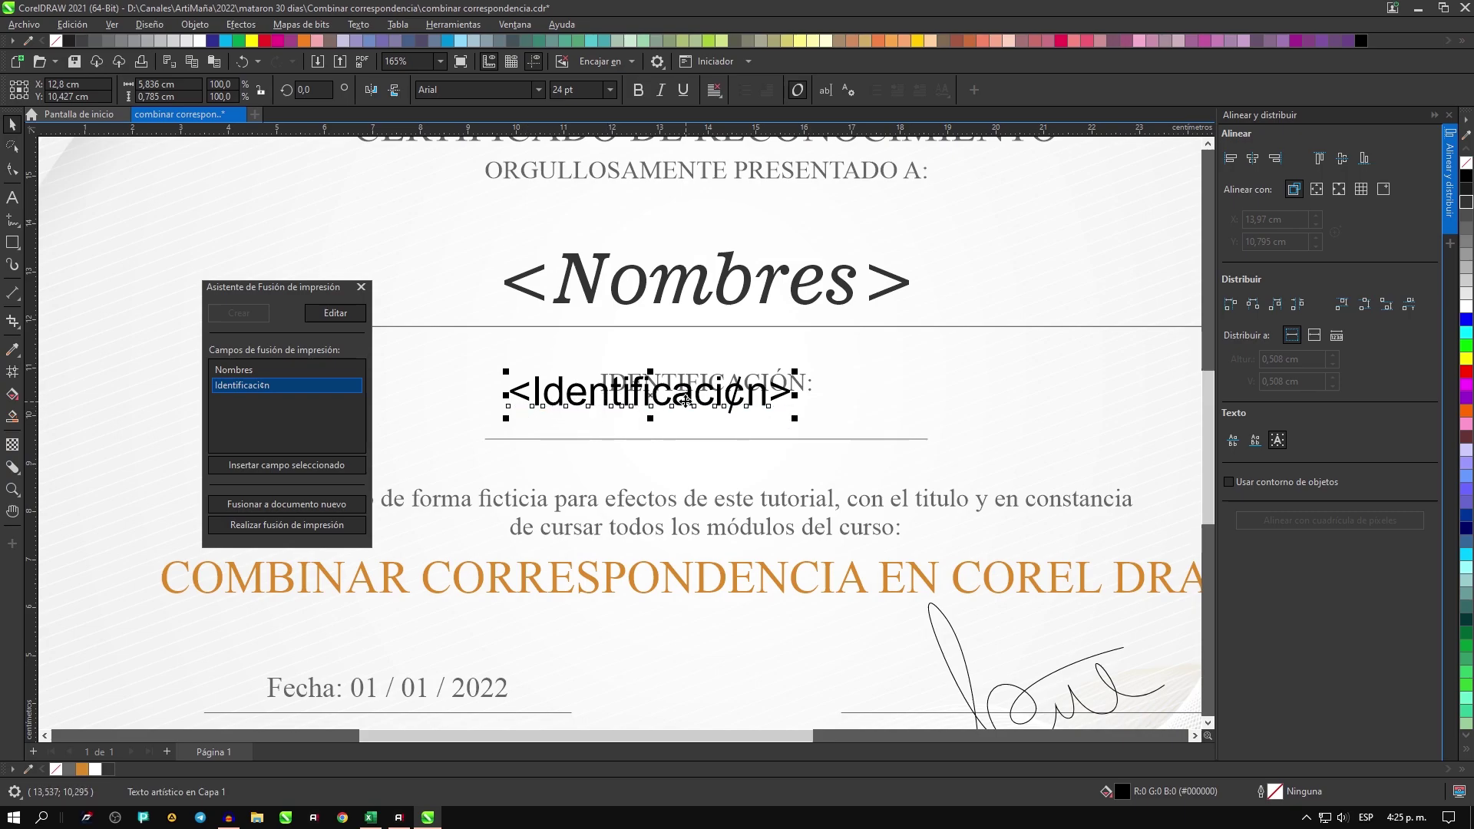
double_click(651, 393)
drag(651, 394, 706, 422)
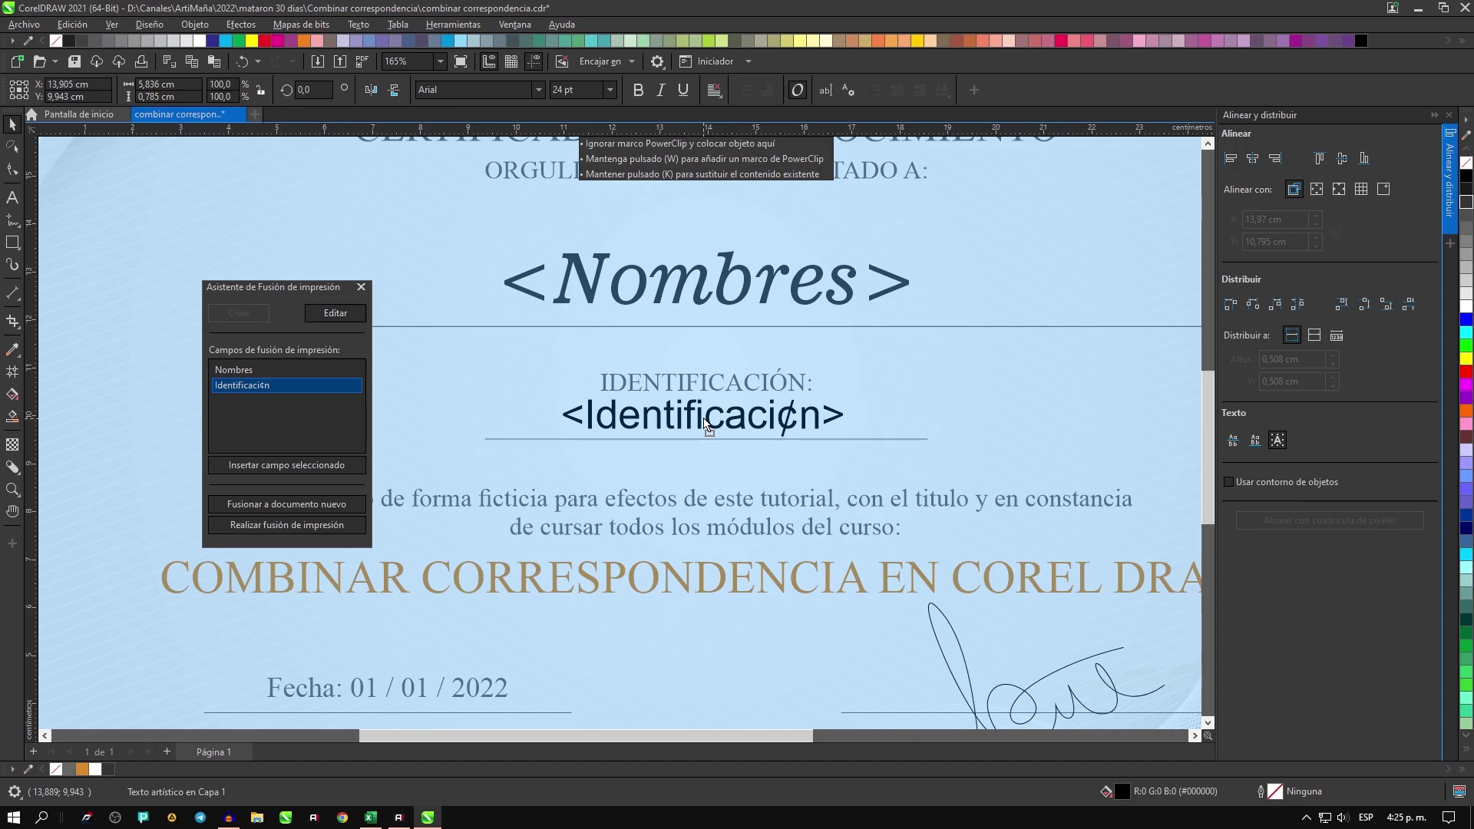
drag(706, 422, 717, 424)
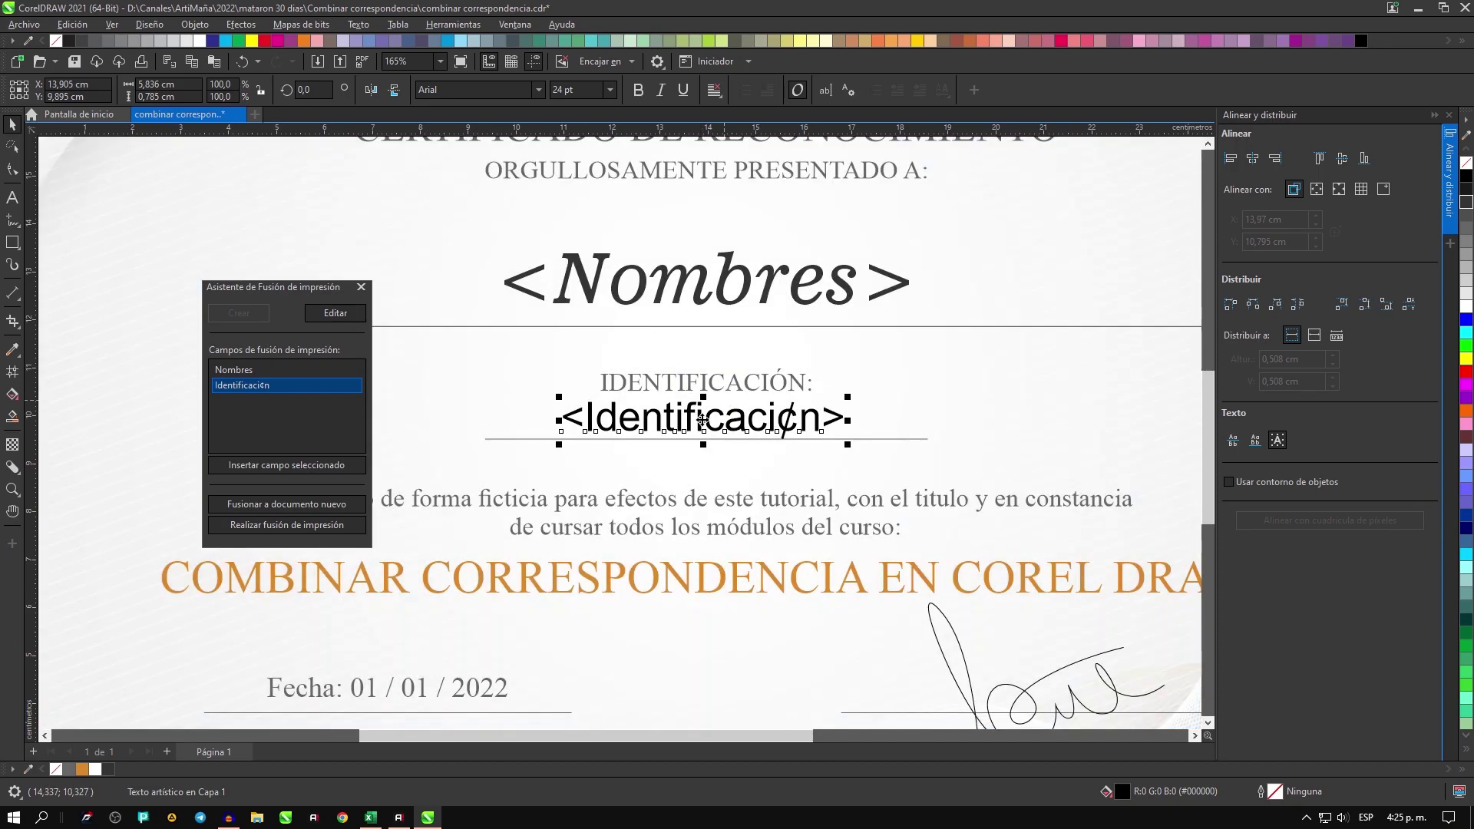
Step: Set <Identificación> in Times New Roman at about 16.5 pt
click(539, 90)
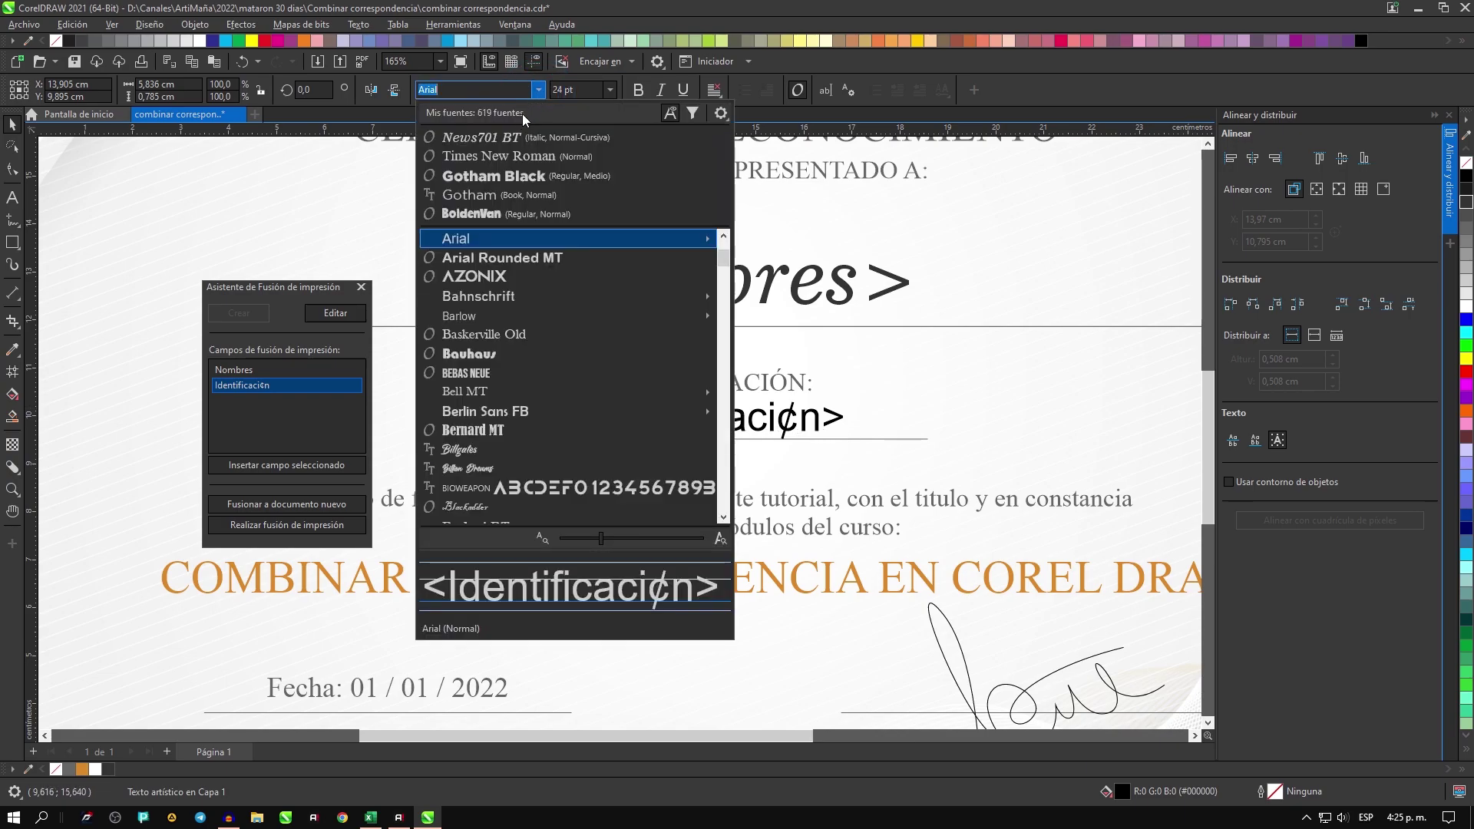
click(512, 157)
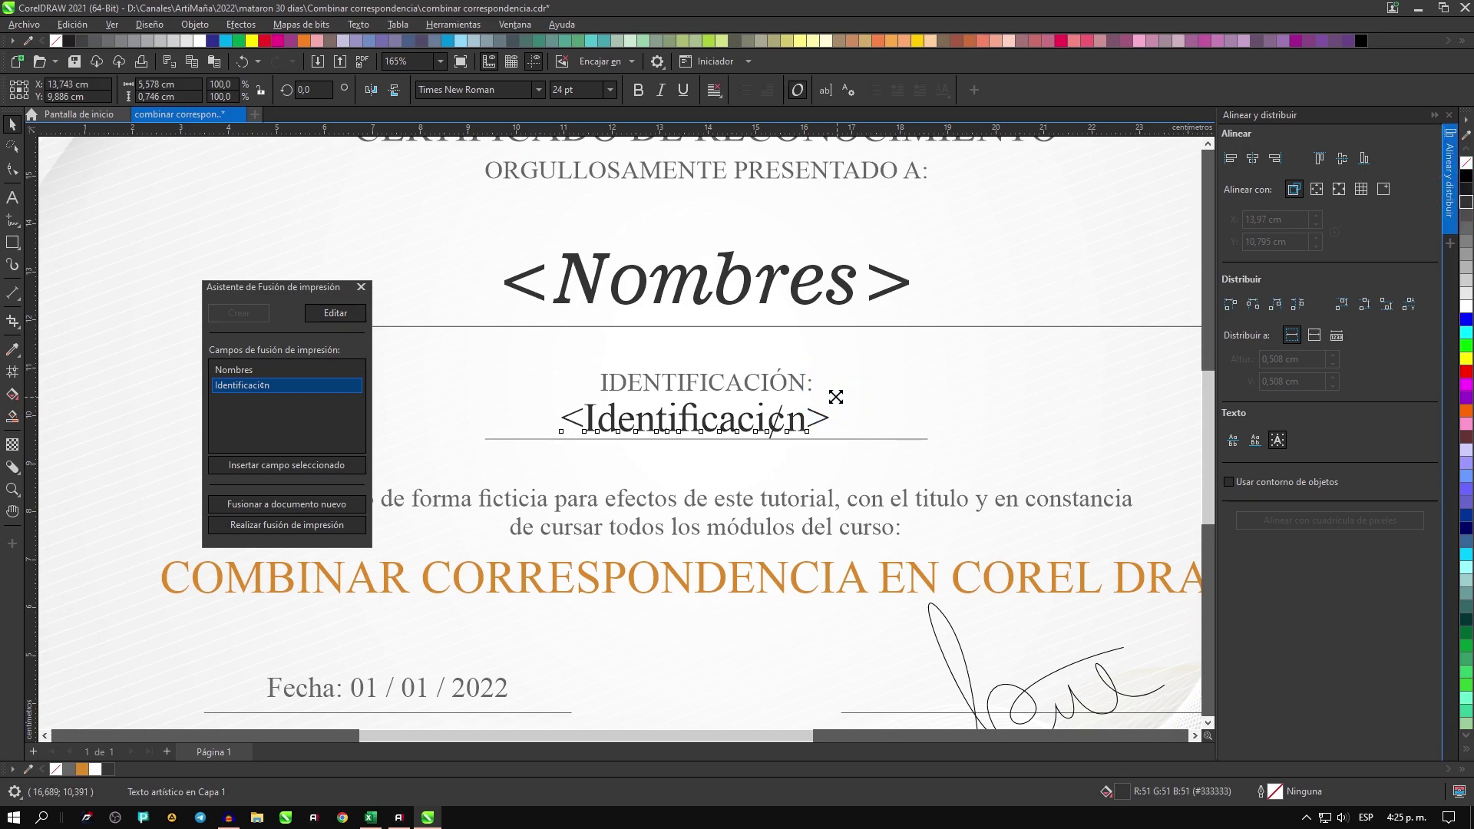
mouse_move(834, 398)
mouse_down()
mouse_move(795, 392)
mouse_move(842, 408)
mouse_up()
scroll(892, 385, down, 2)
scroll(892, 385, down, 1)
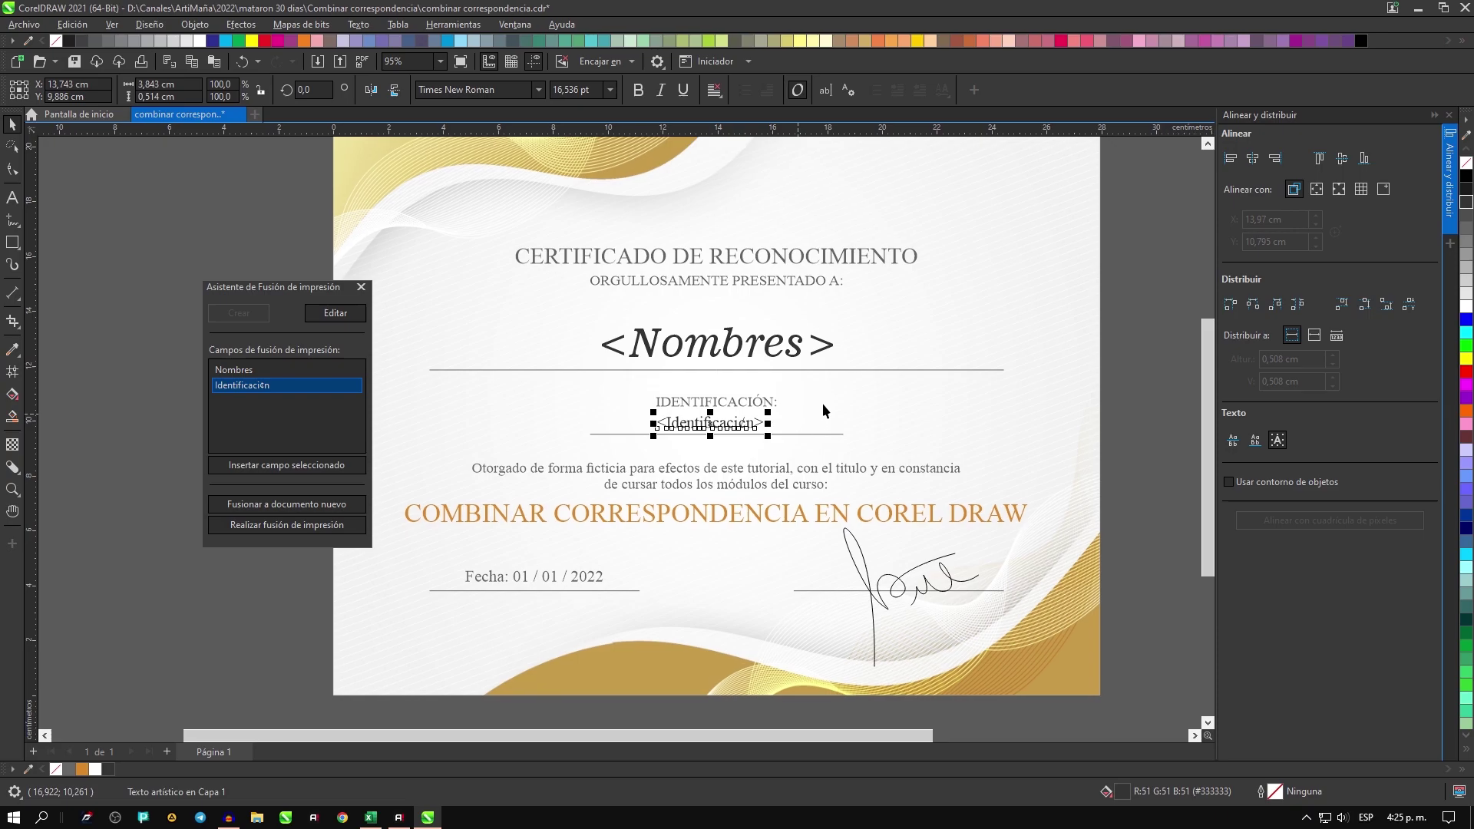
Step: Centre <Identificación> horizontally on the page and centre-align its text
shift+click(1011, 284)
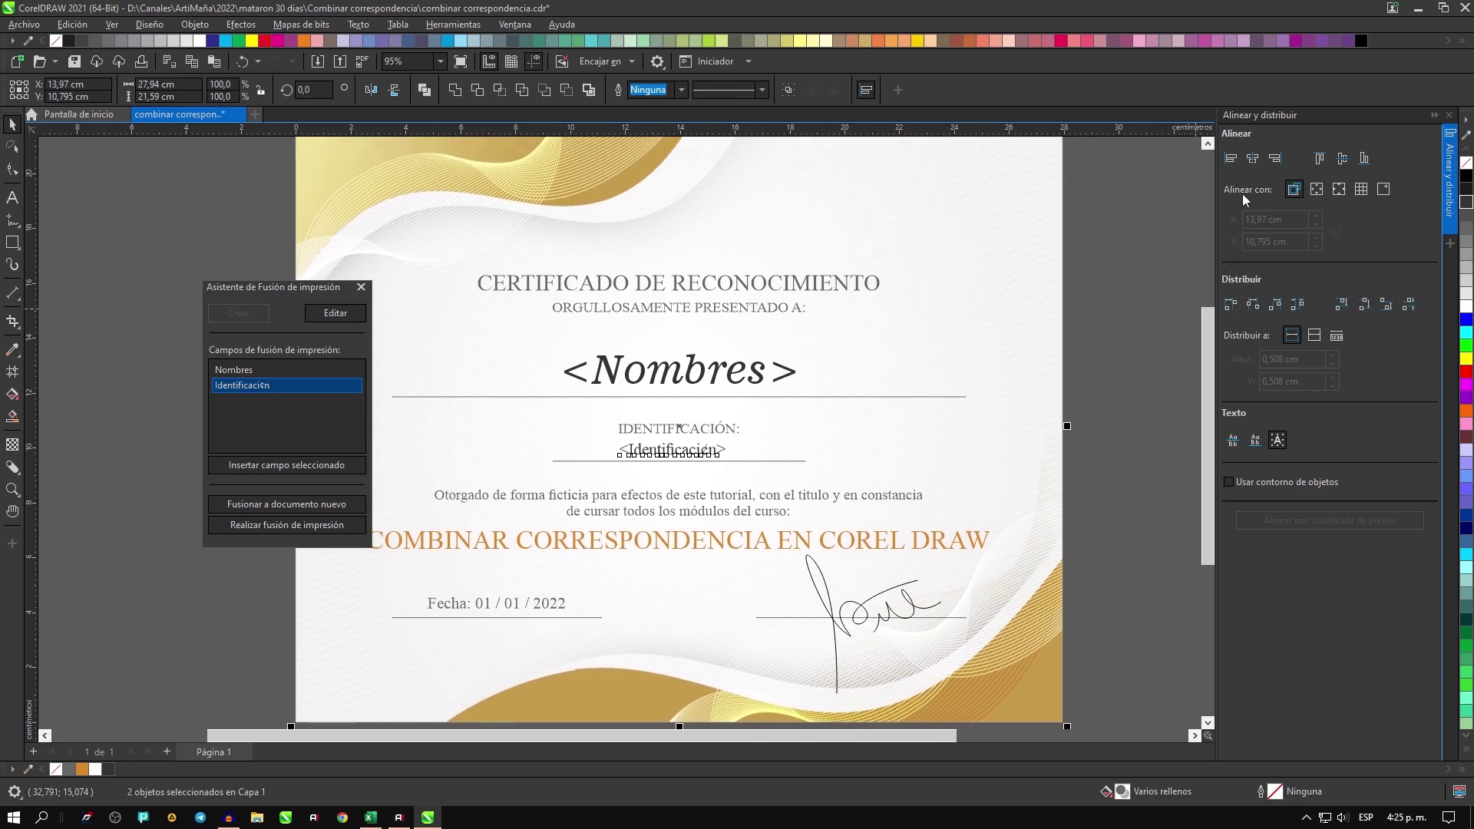
click(1252, 159)
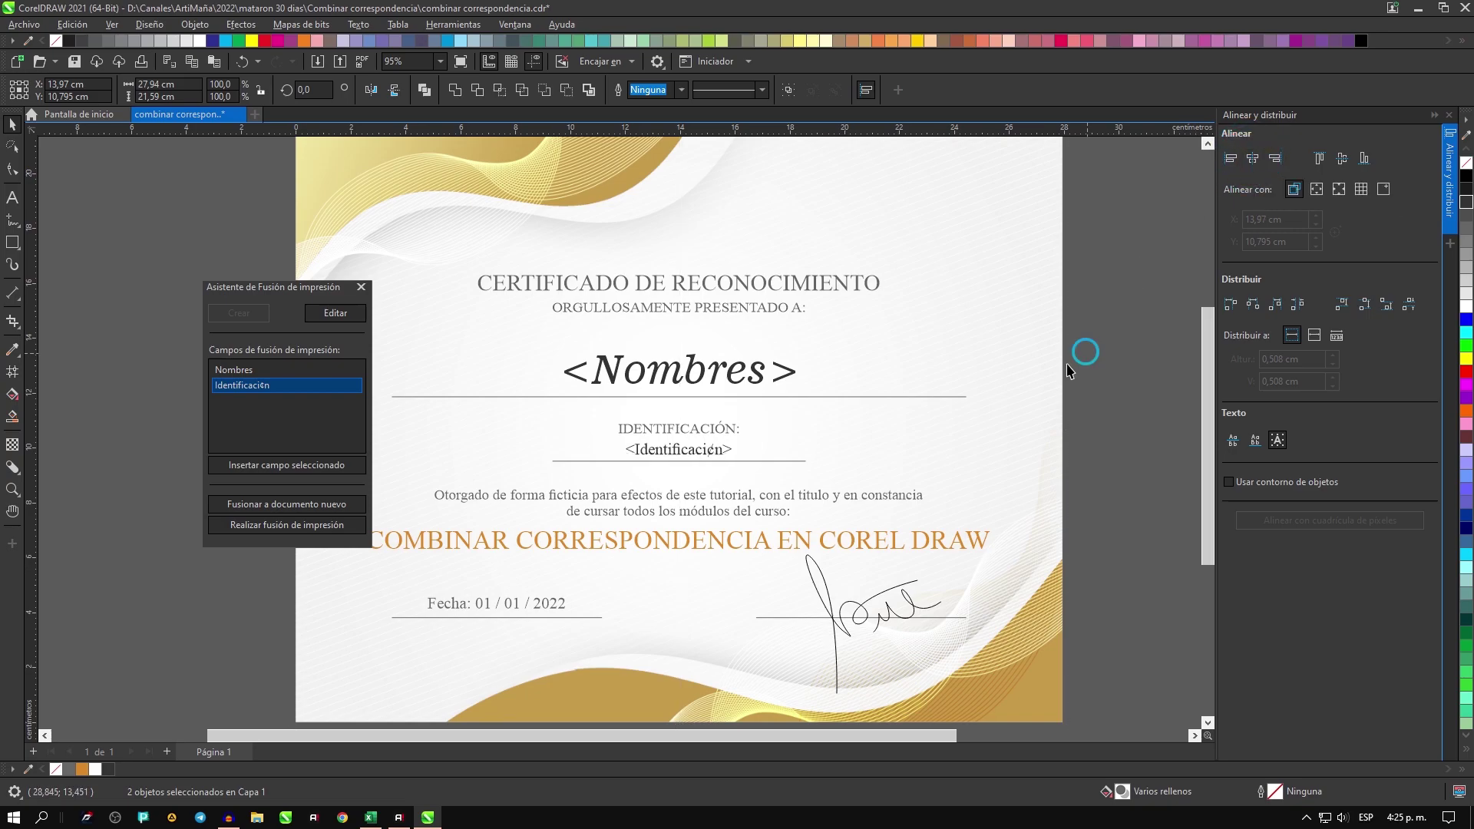
click(707, 447)
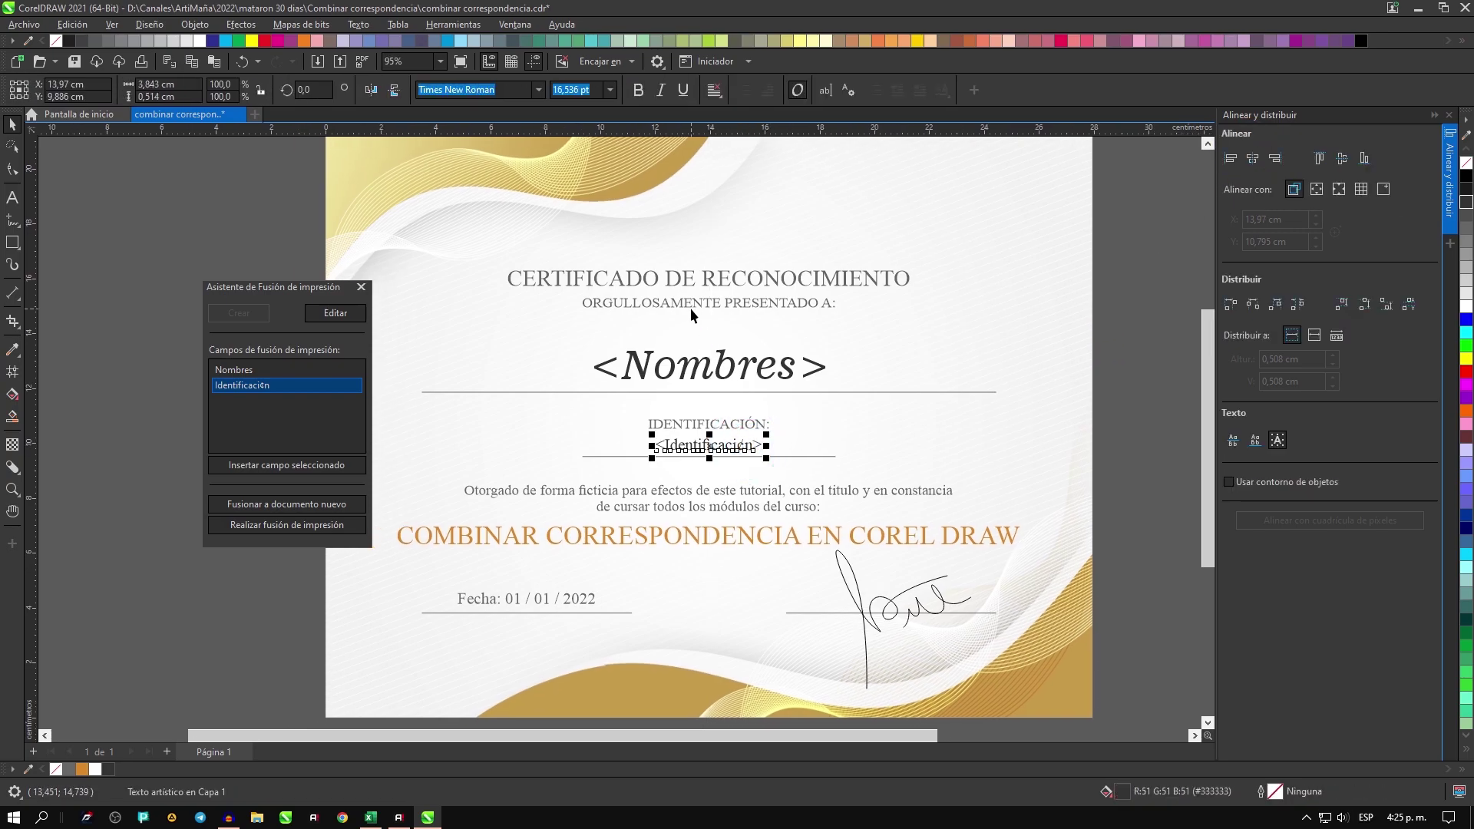
click(715, 90)
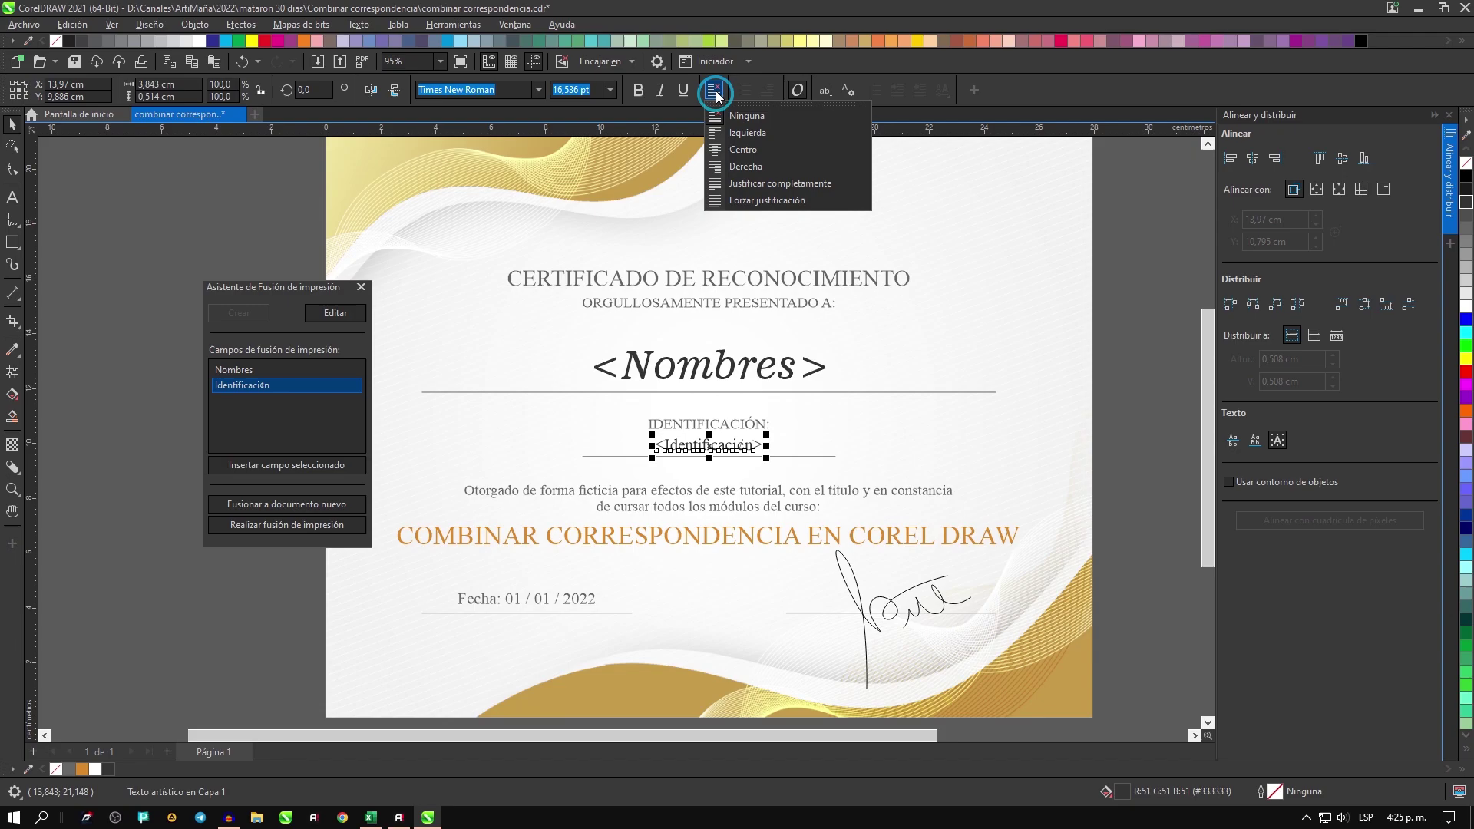
click(725, 149)
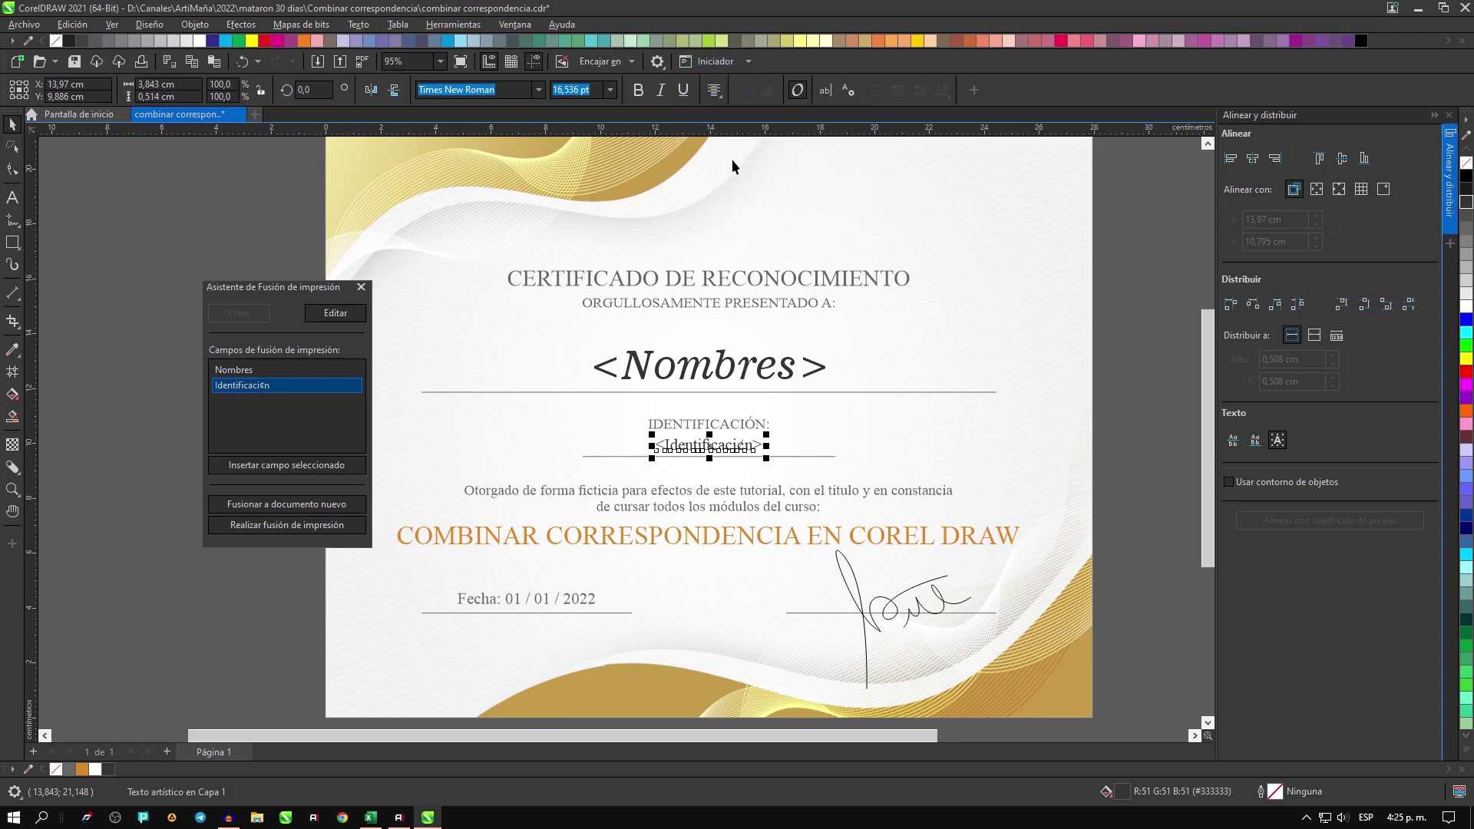
click(1058, 417)
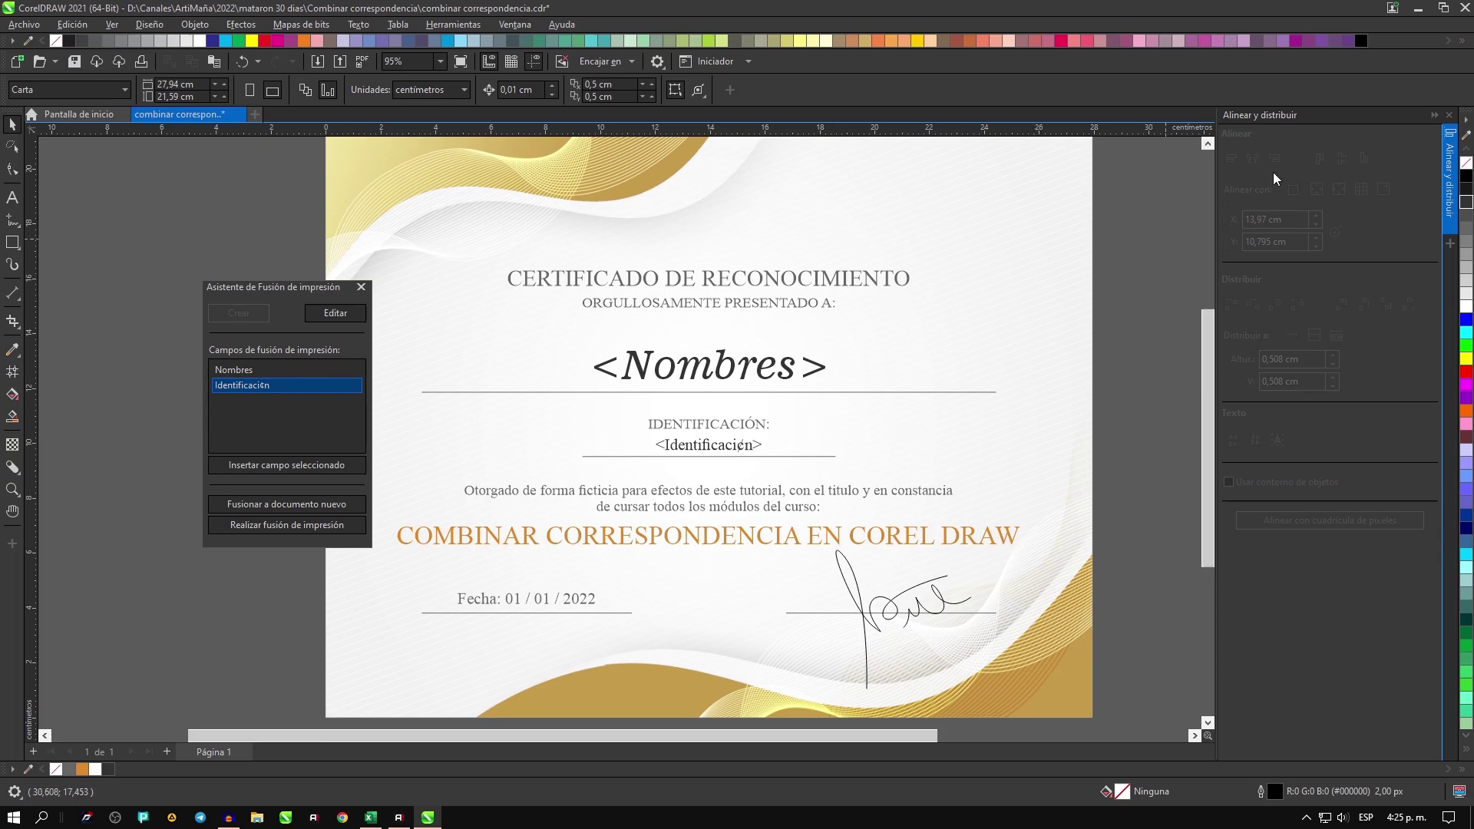
Step: Close the Alinear y distribuir docker, zoom out, and move the print-merge docker left
click(1449, 114)
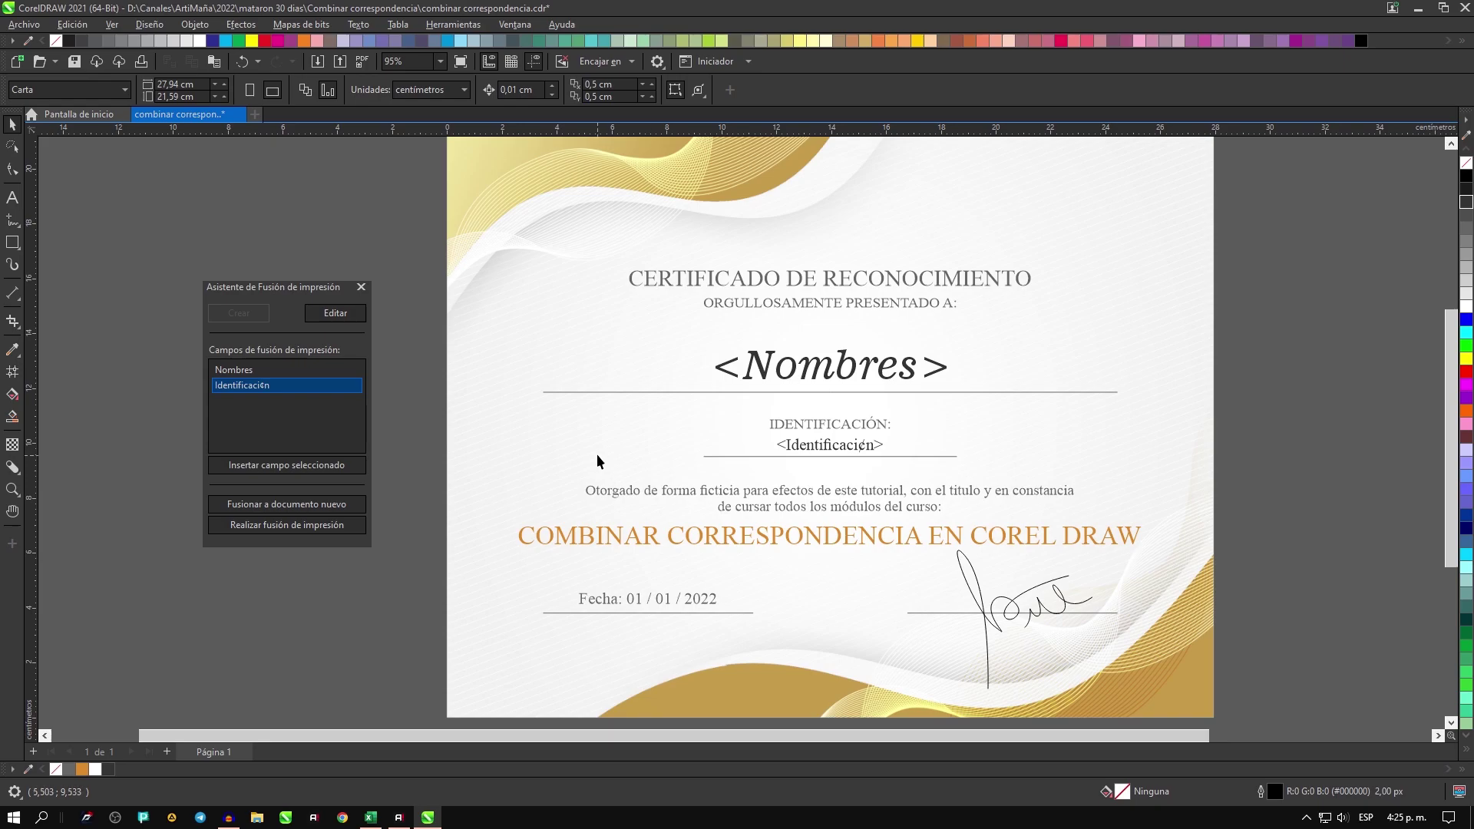
scroll(622, 457, up, 1)
scroll(661, 468, down, 1)
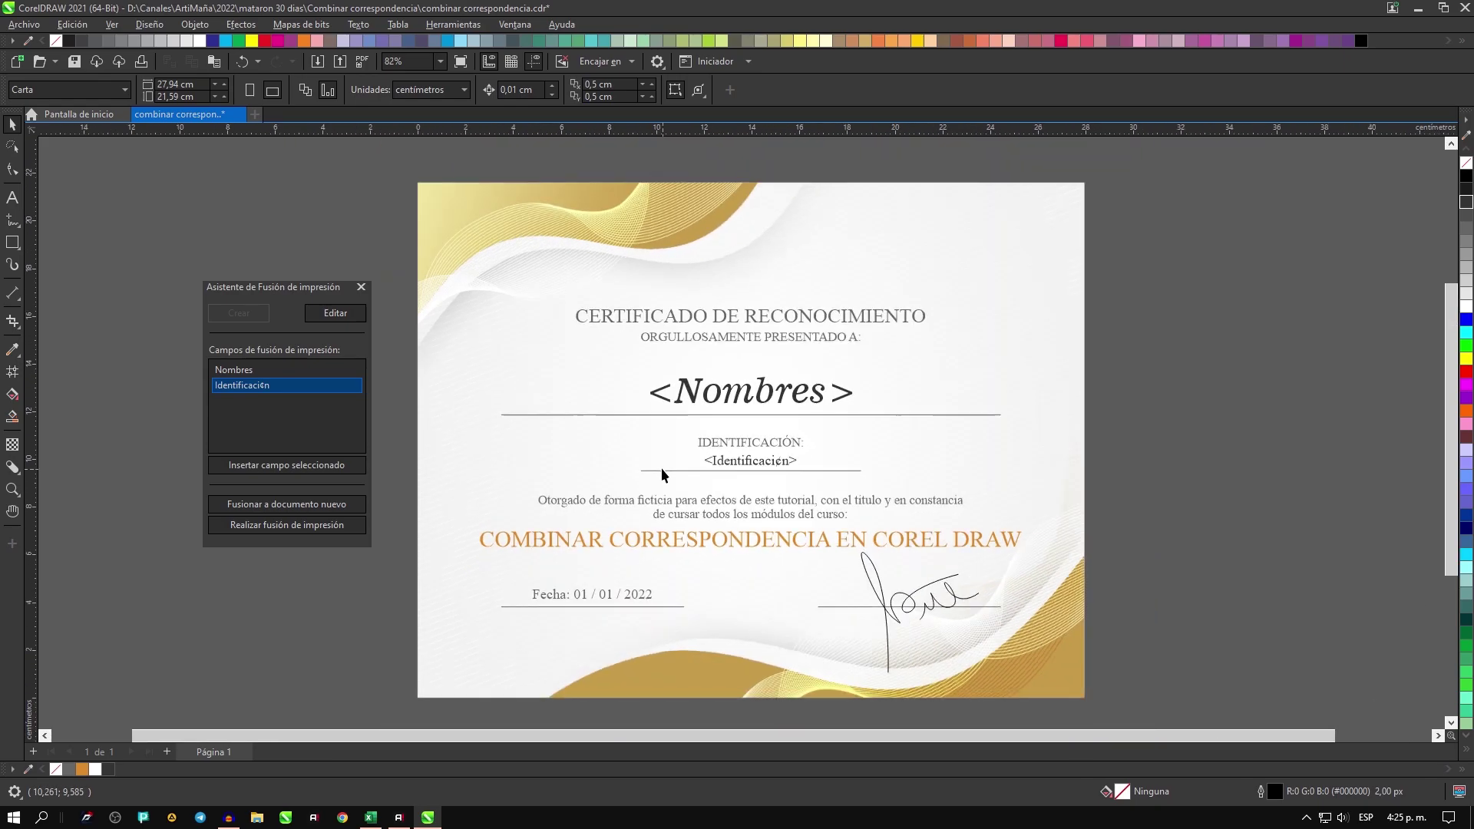
scroll(668, 458, down, 1)
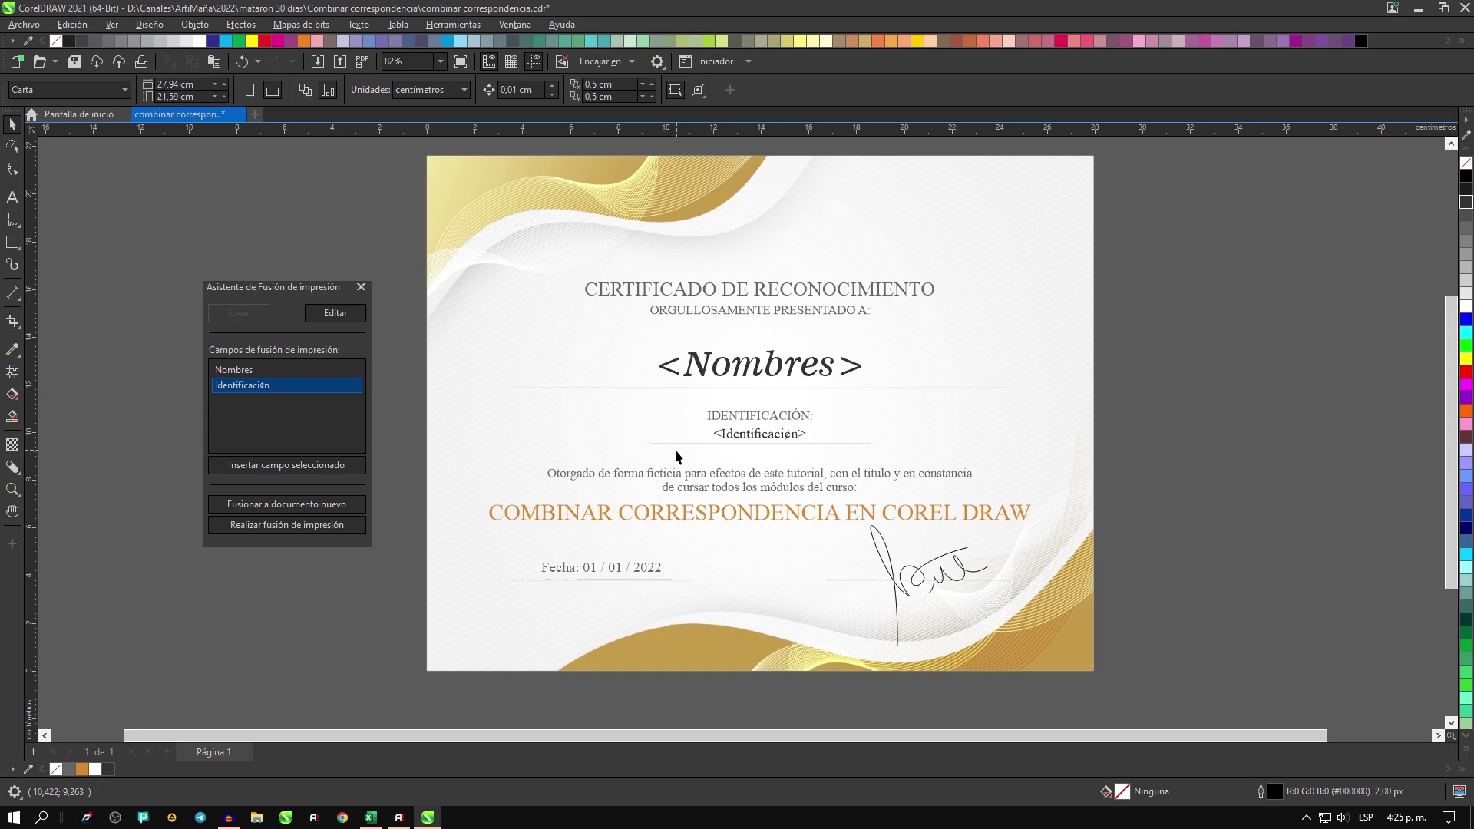
drag(285, 289, 238, 212)
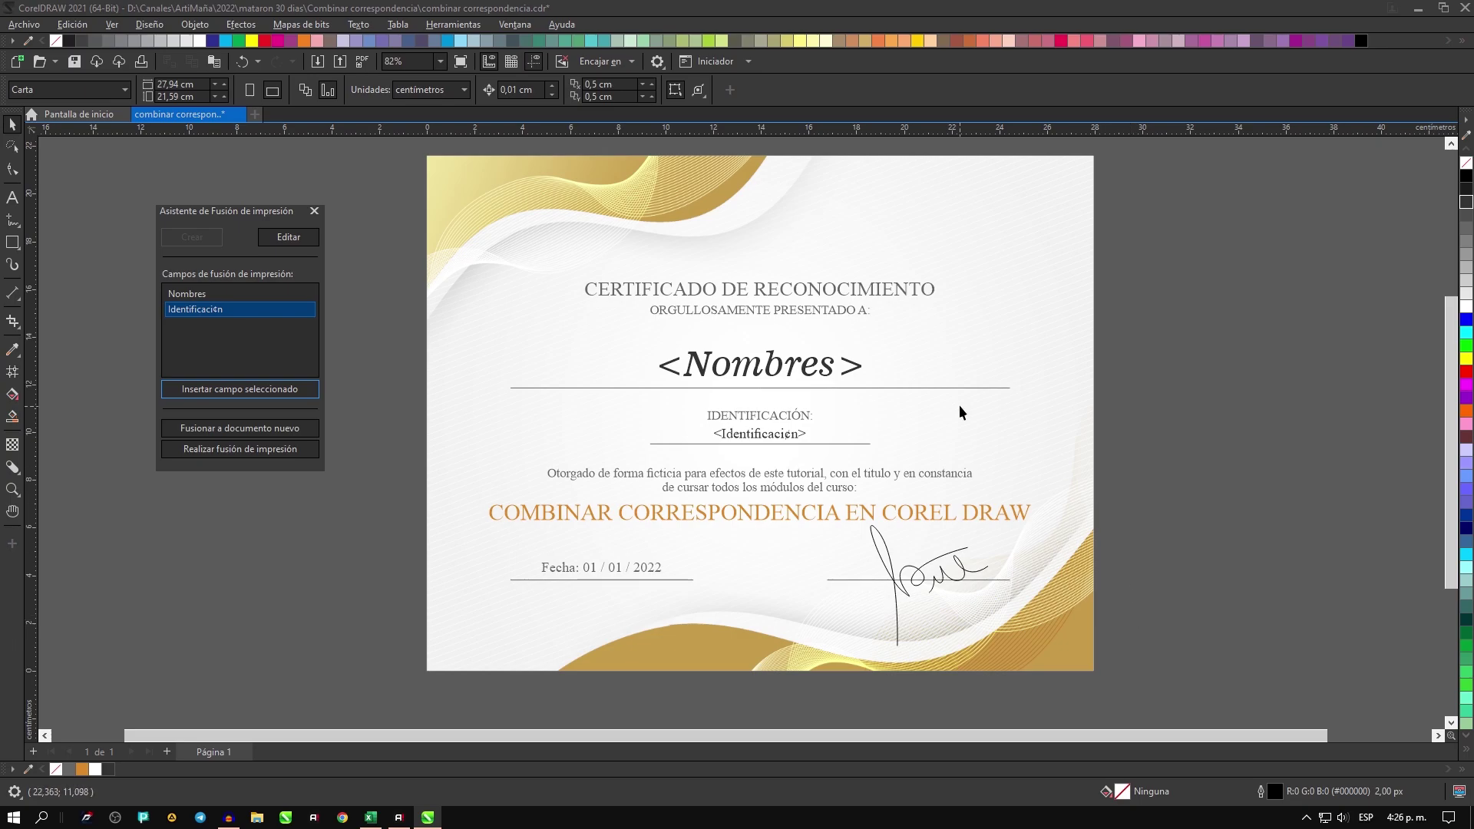
Step: Select the 13 static design objects, leaving the Nombres and Identificación fields unselected
click(854, 368)
shift+click(791, 435)
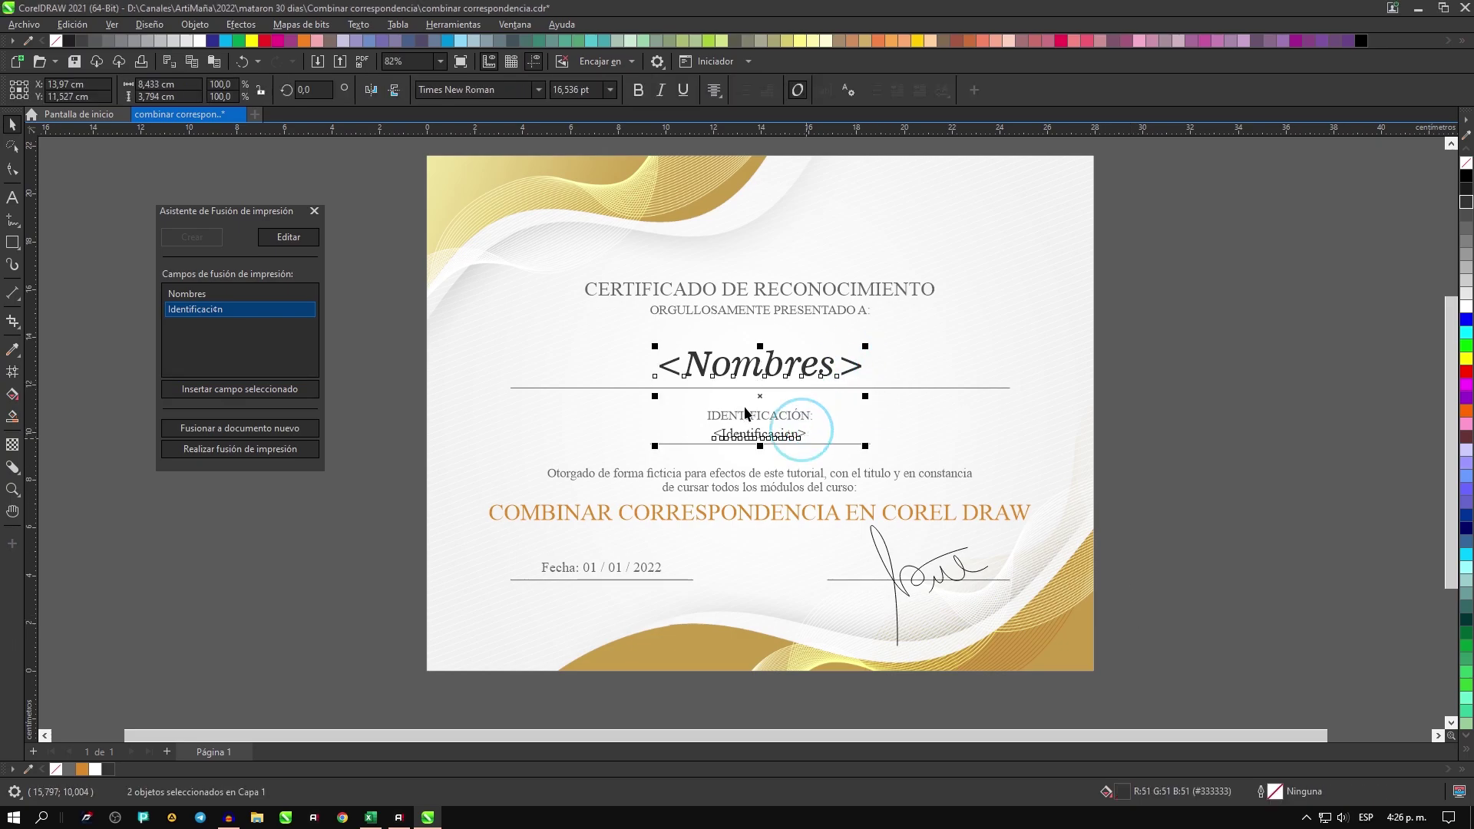
scroll(906, 330, down, 2)
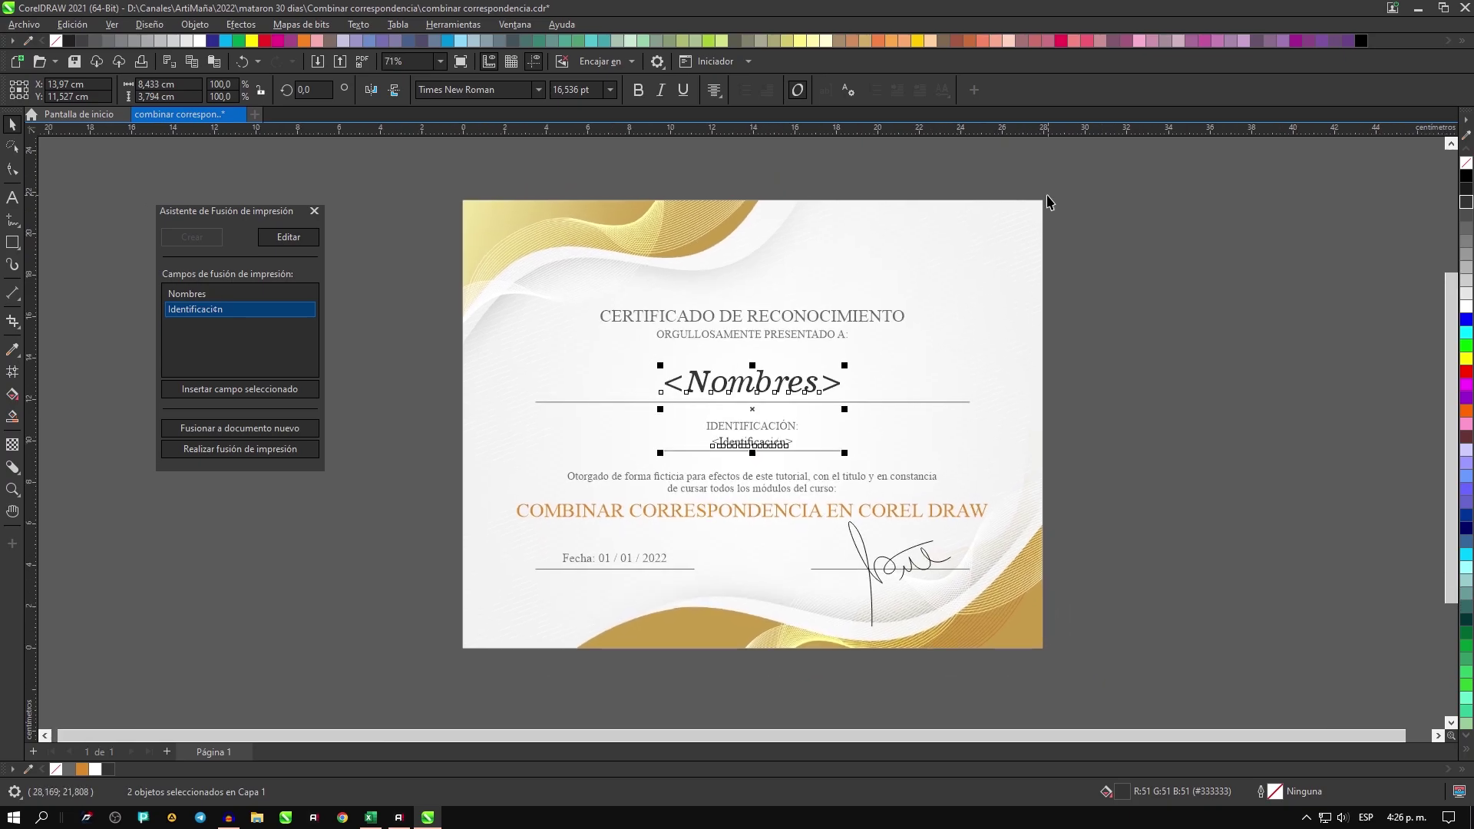
drag(1094, 167, 430, 647)
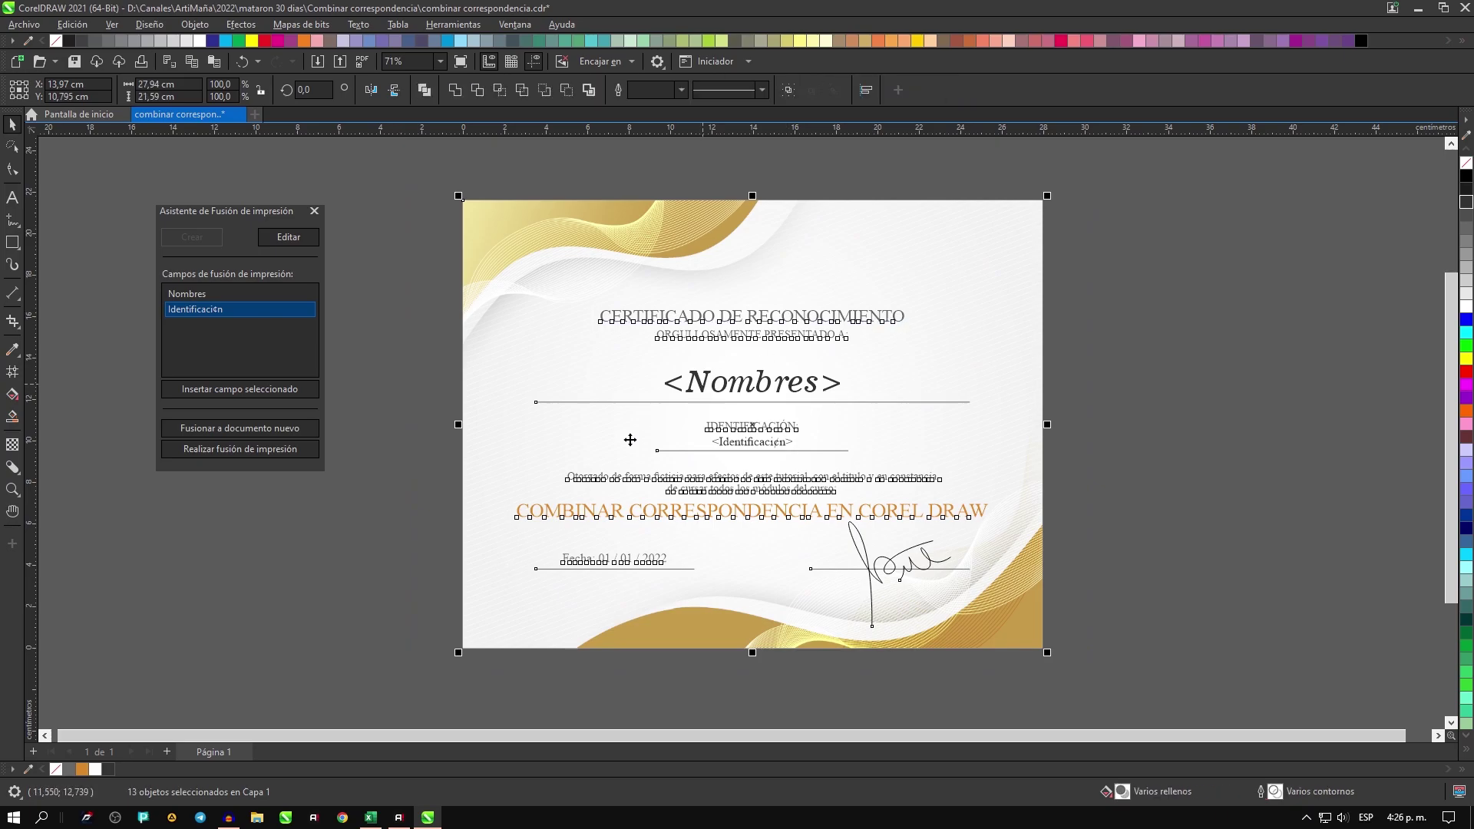
drag(551, 486, 969, 358)
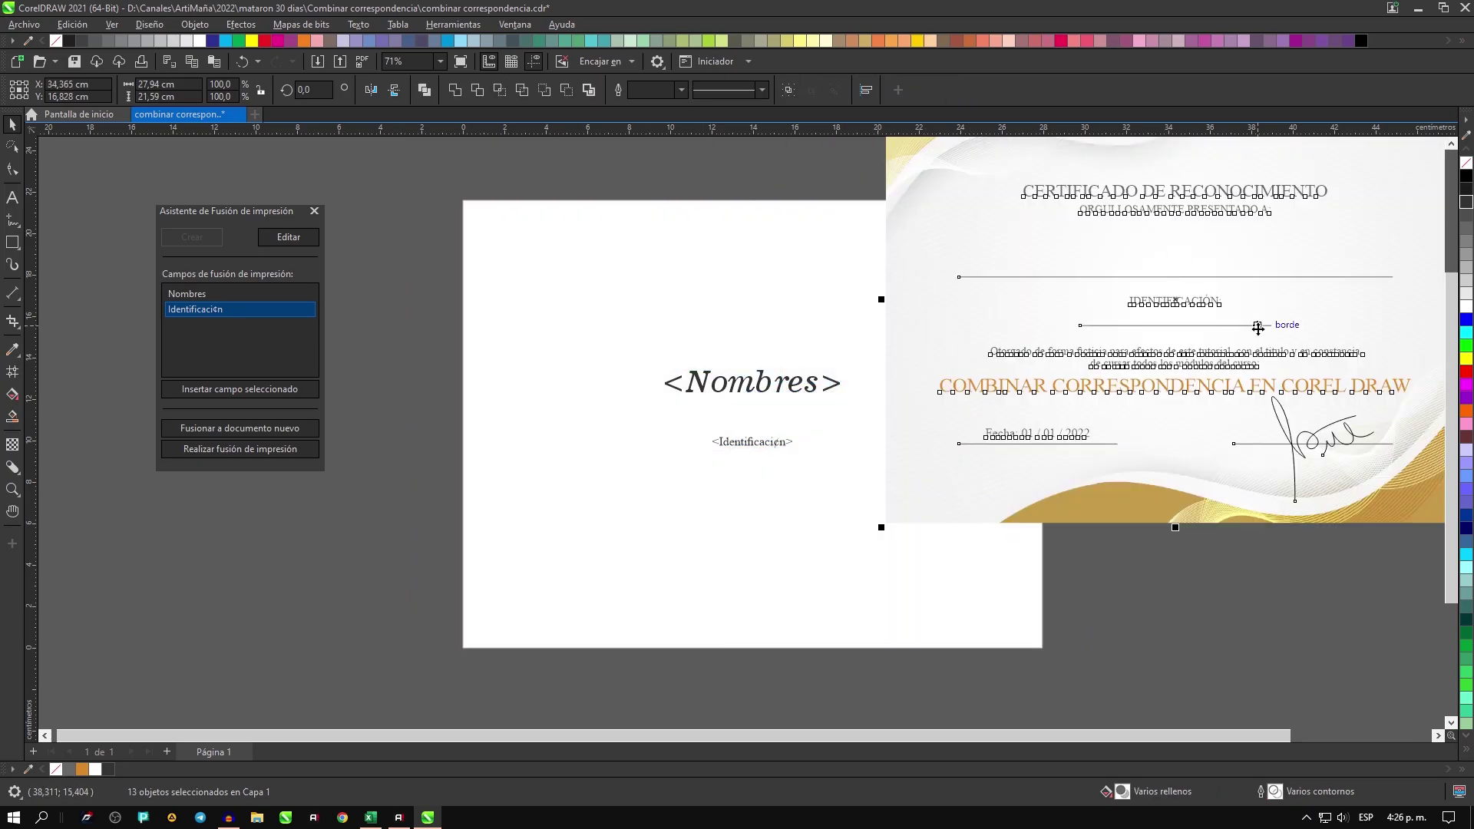
key(ctrl+z)
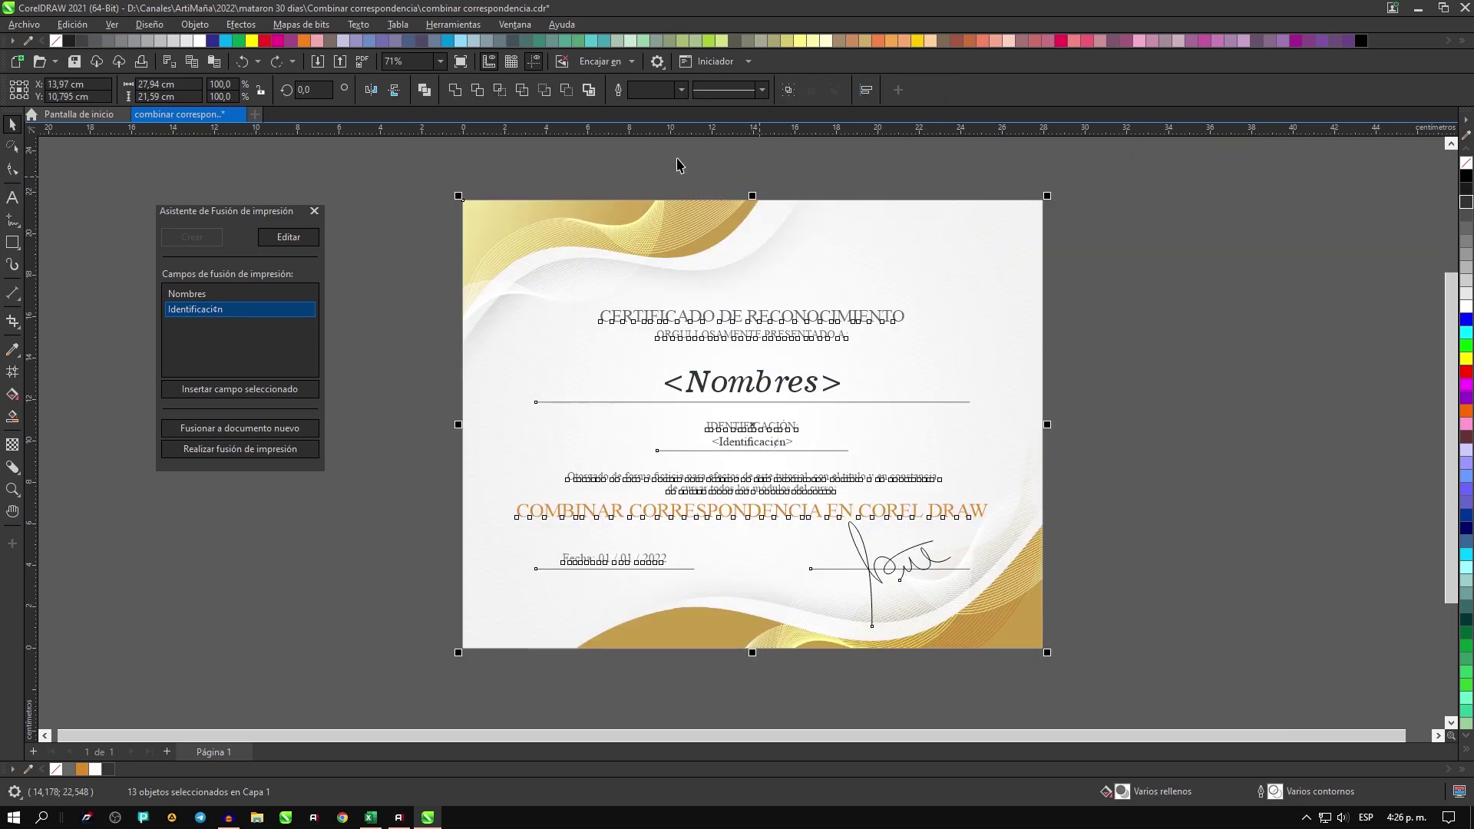
Step: Convert the selected objects into a 300 ppp Color CMYK (32 bits) bitmap
click(297, 29)
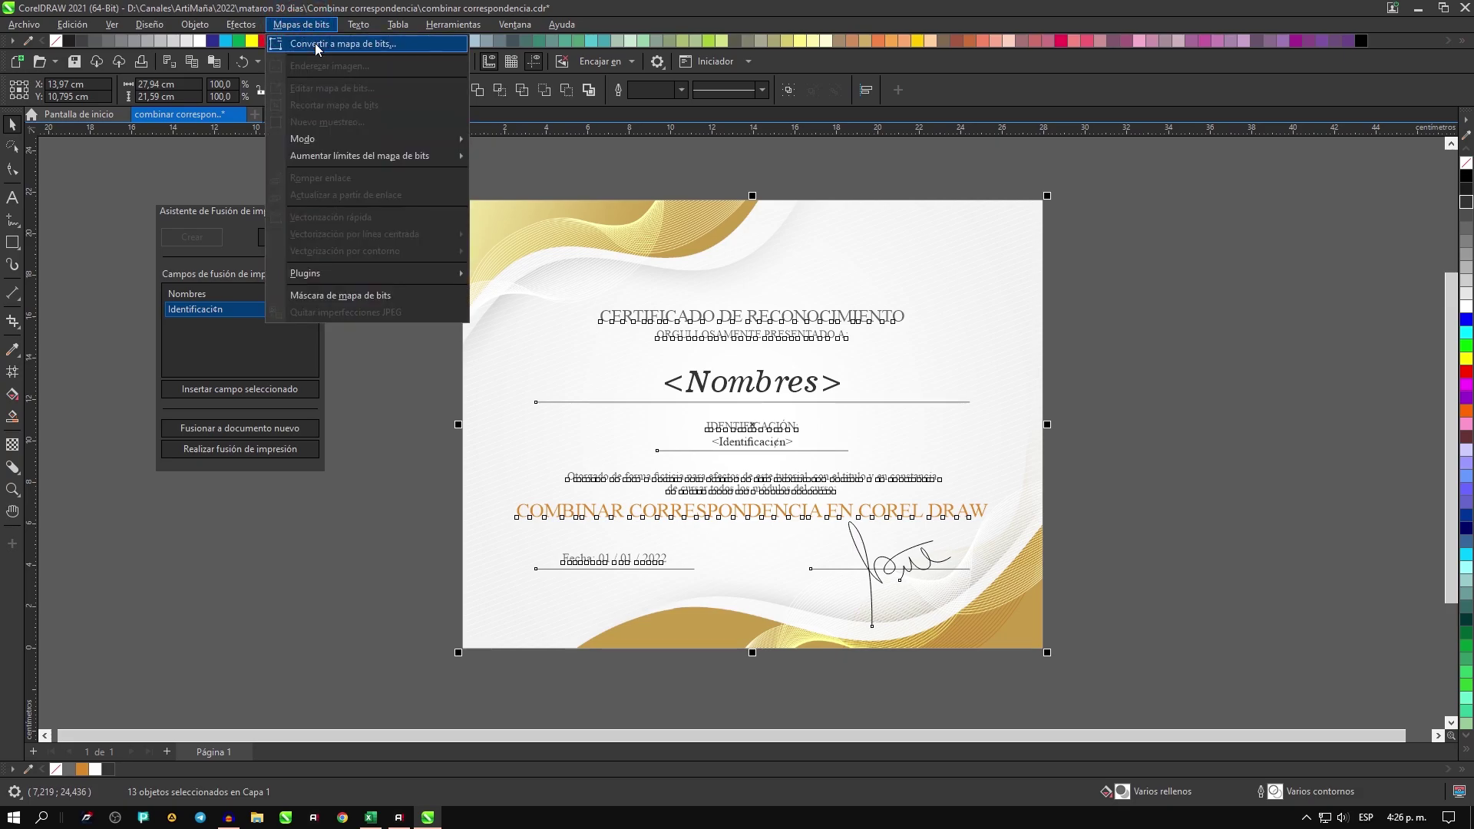
click(315, 44)
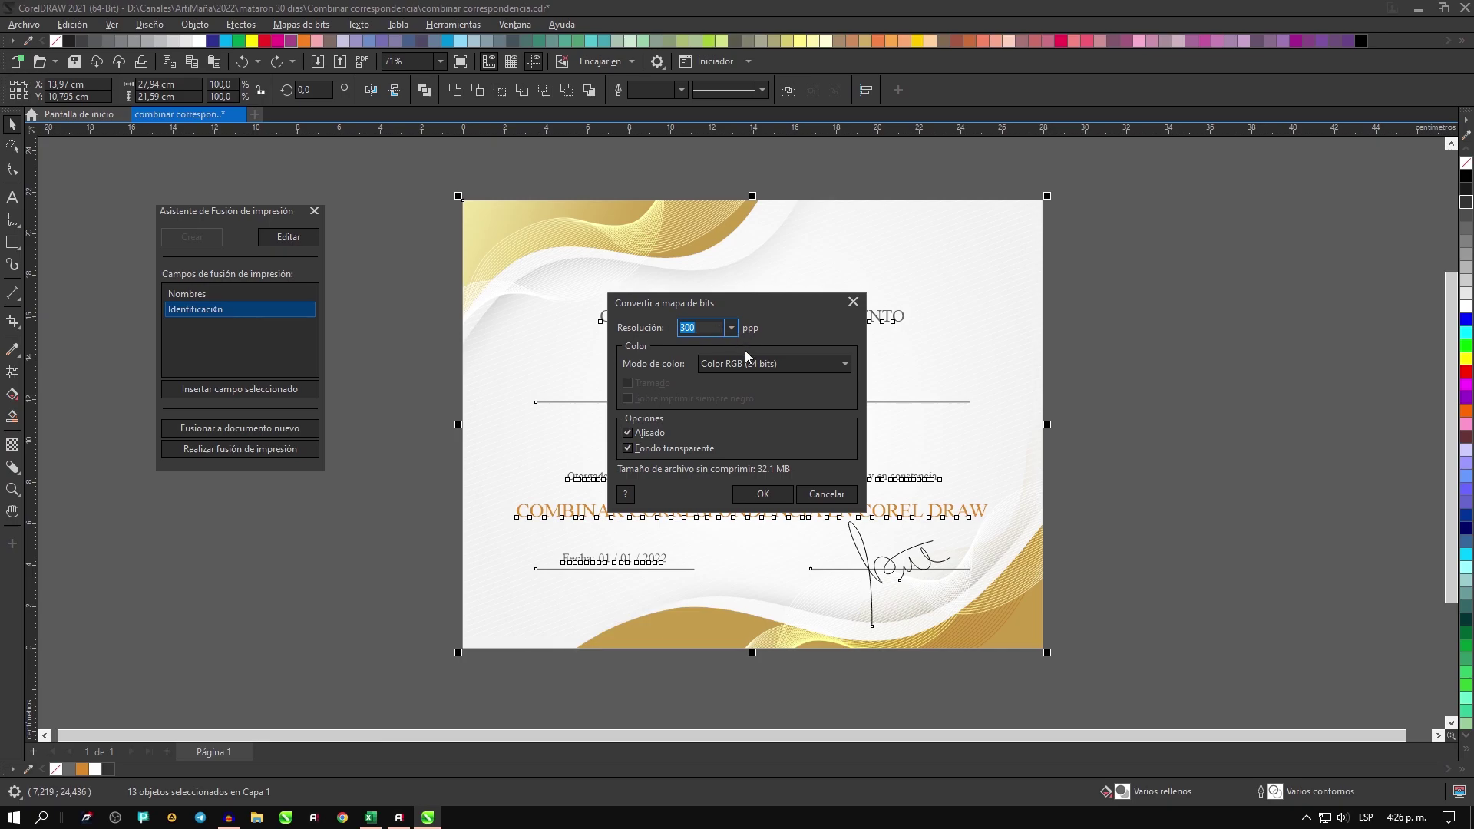
click(768, 364)
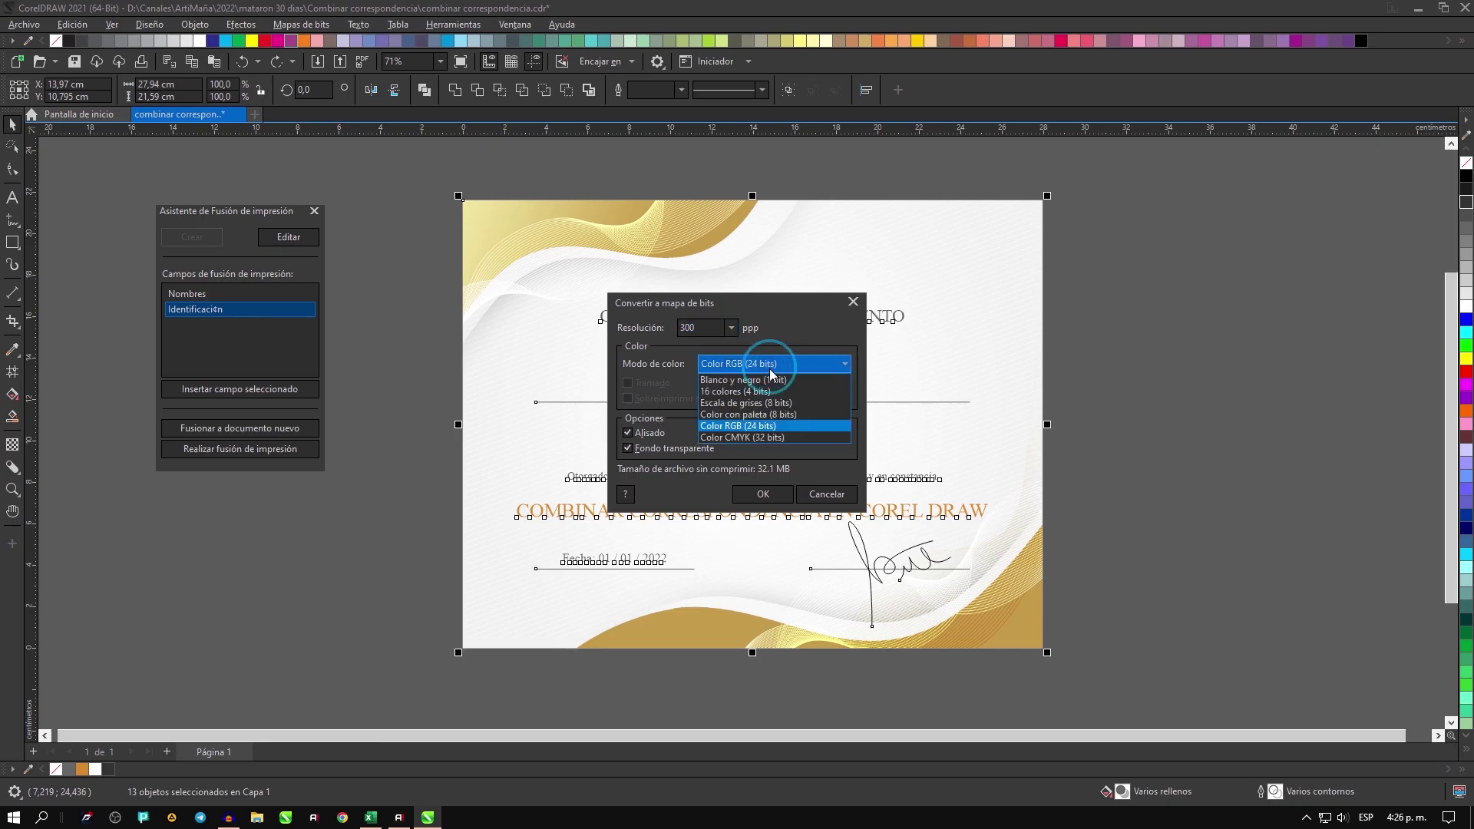
click(768, 440)
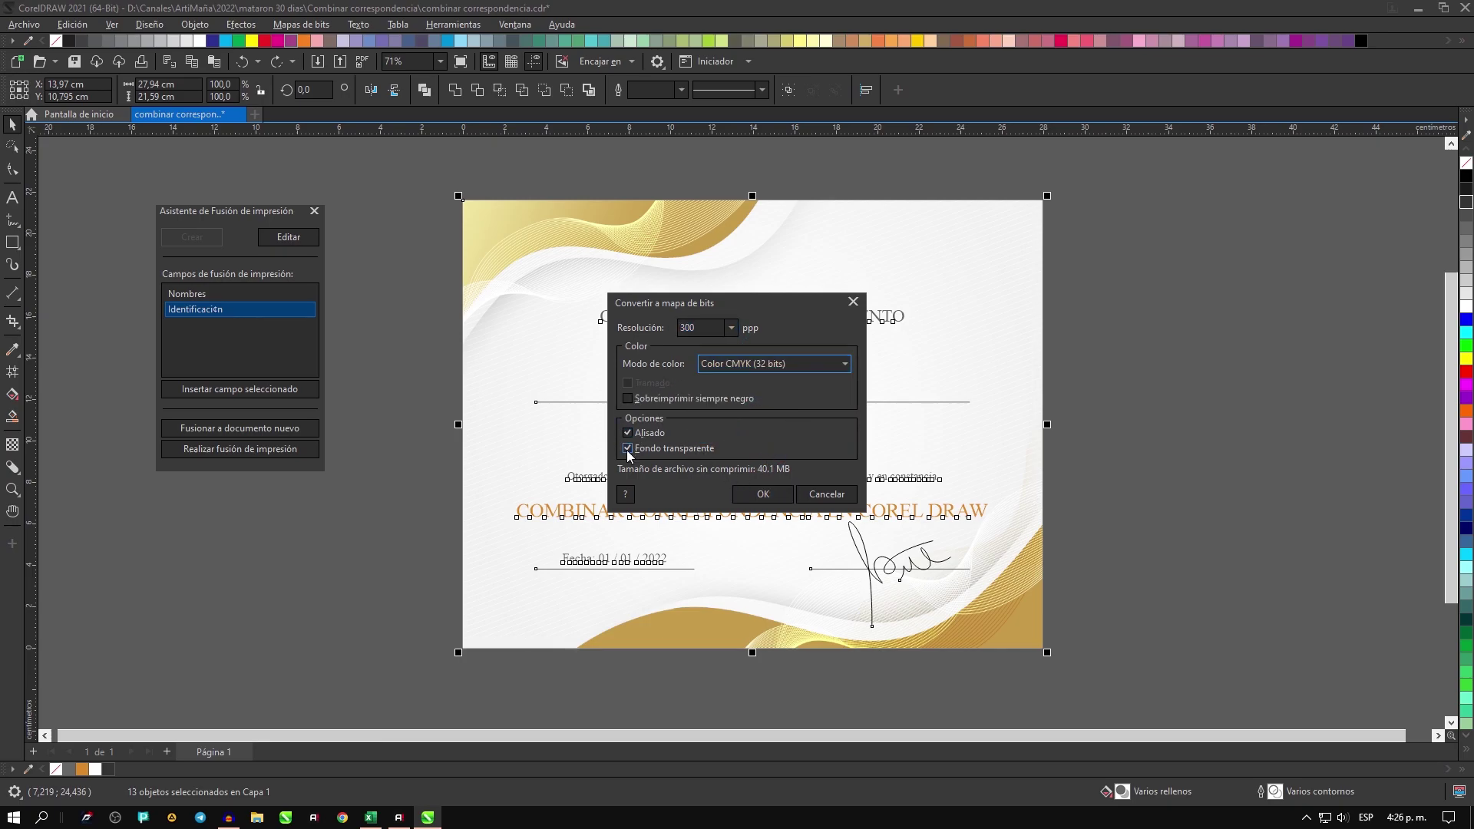
click(762, 500)
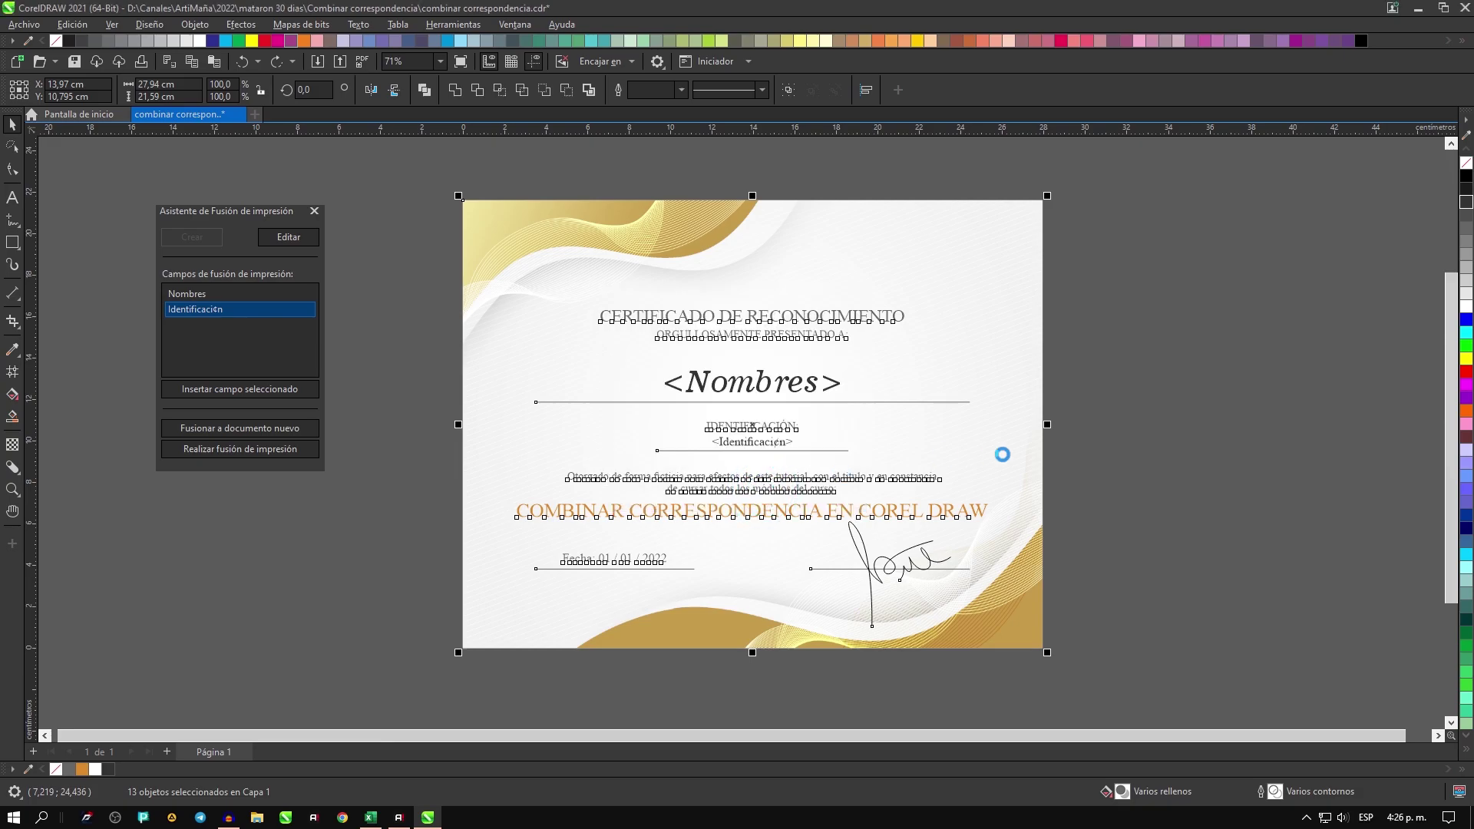
click(998, 518)
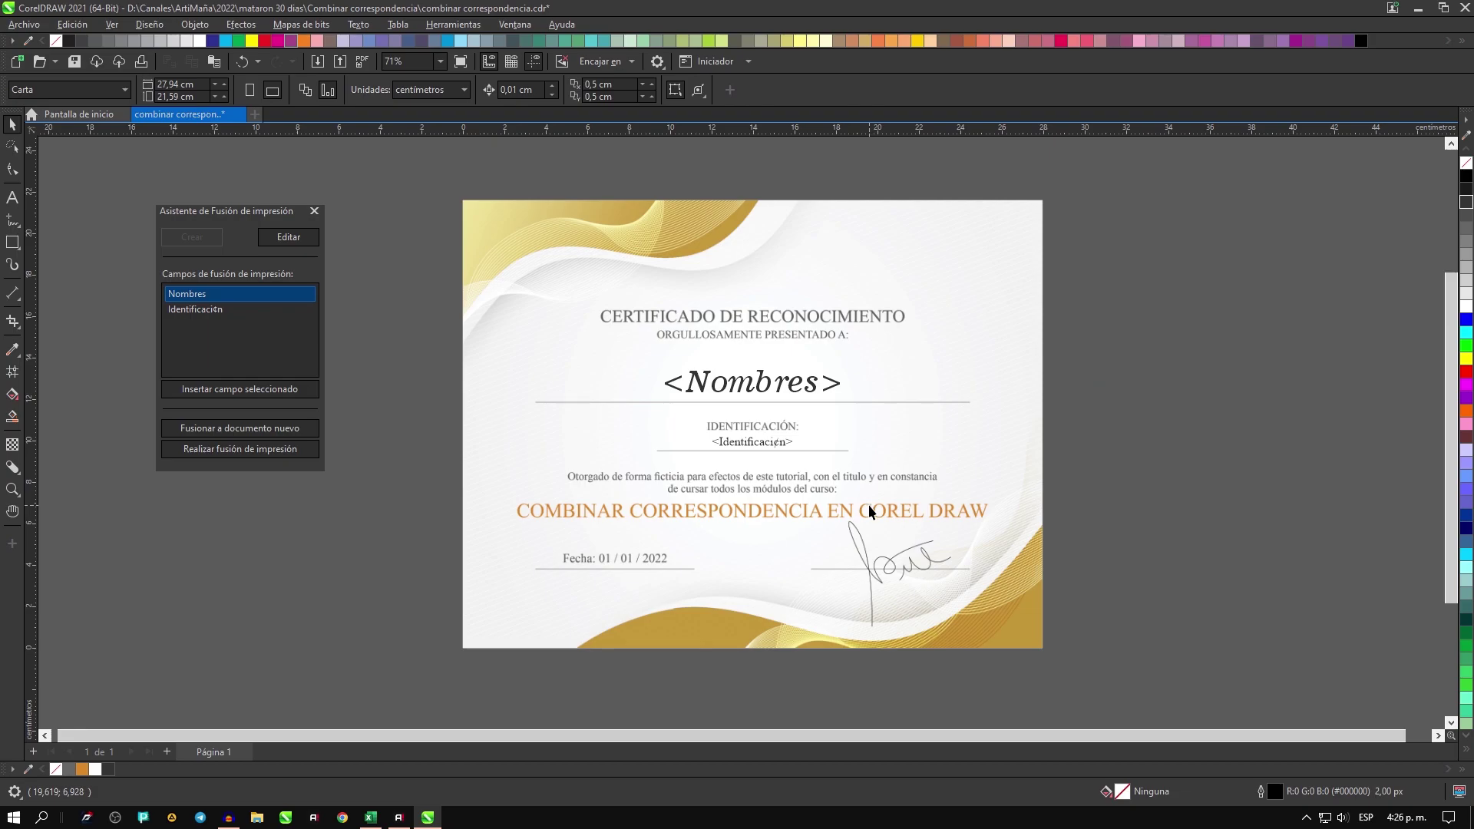
scroll(868, 505, up, 1)
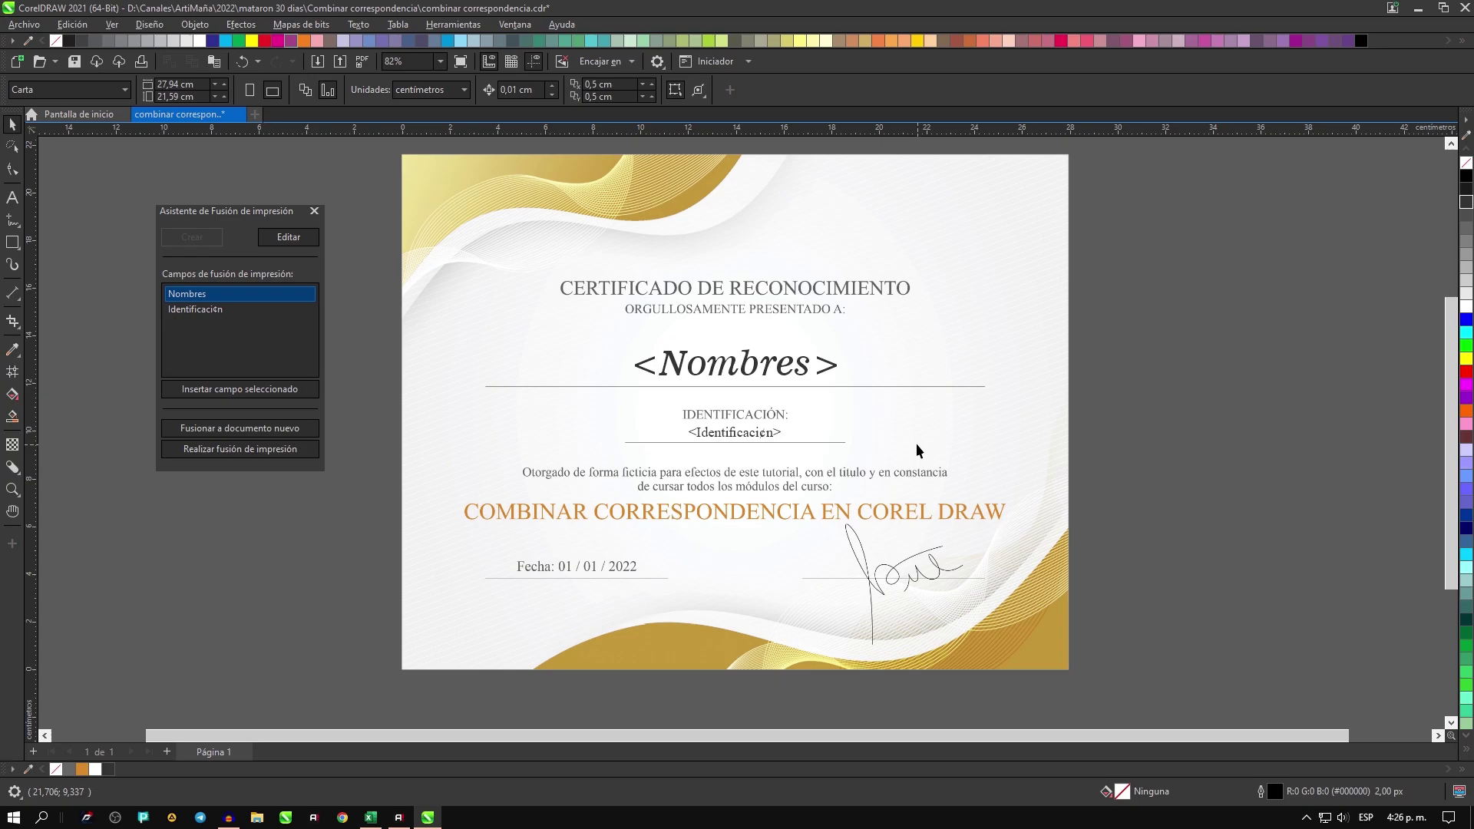
drag(919, 453, 910, 476)
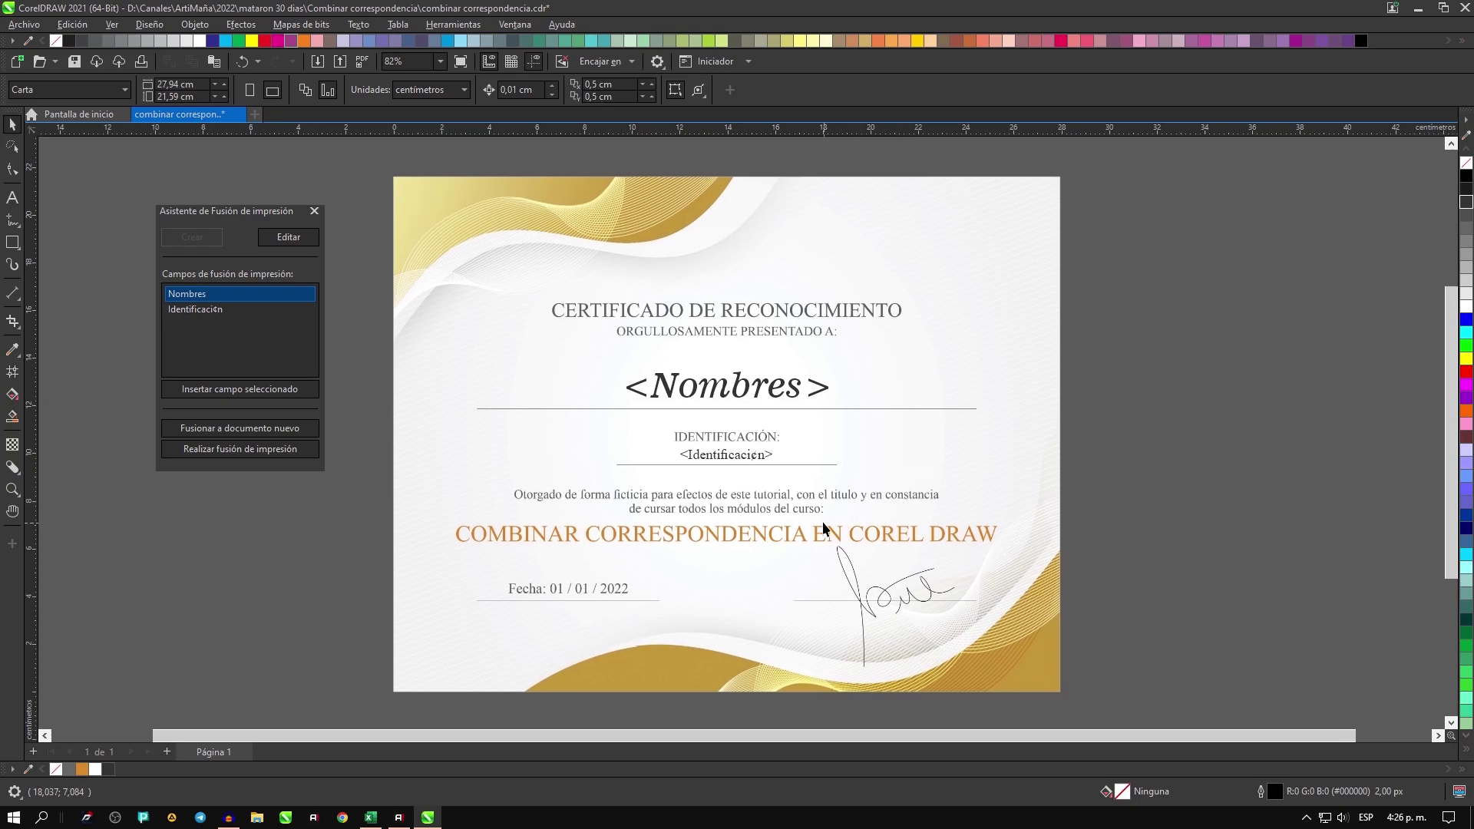
click(835, 432)
key(ctrl+z)
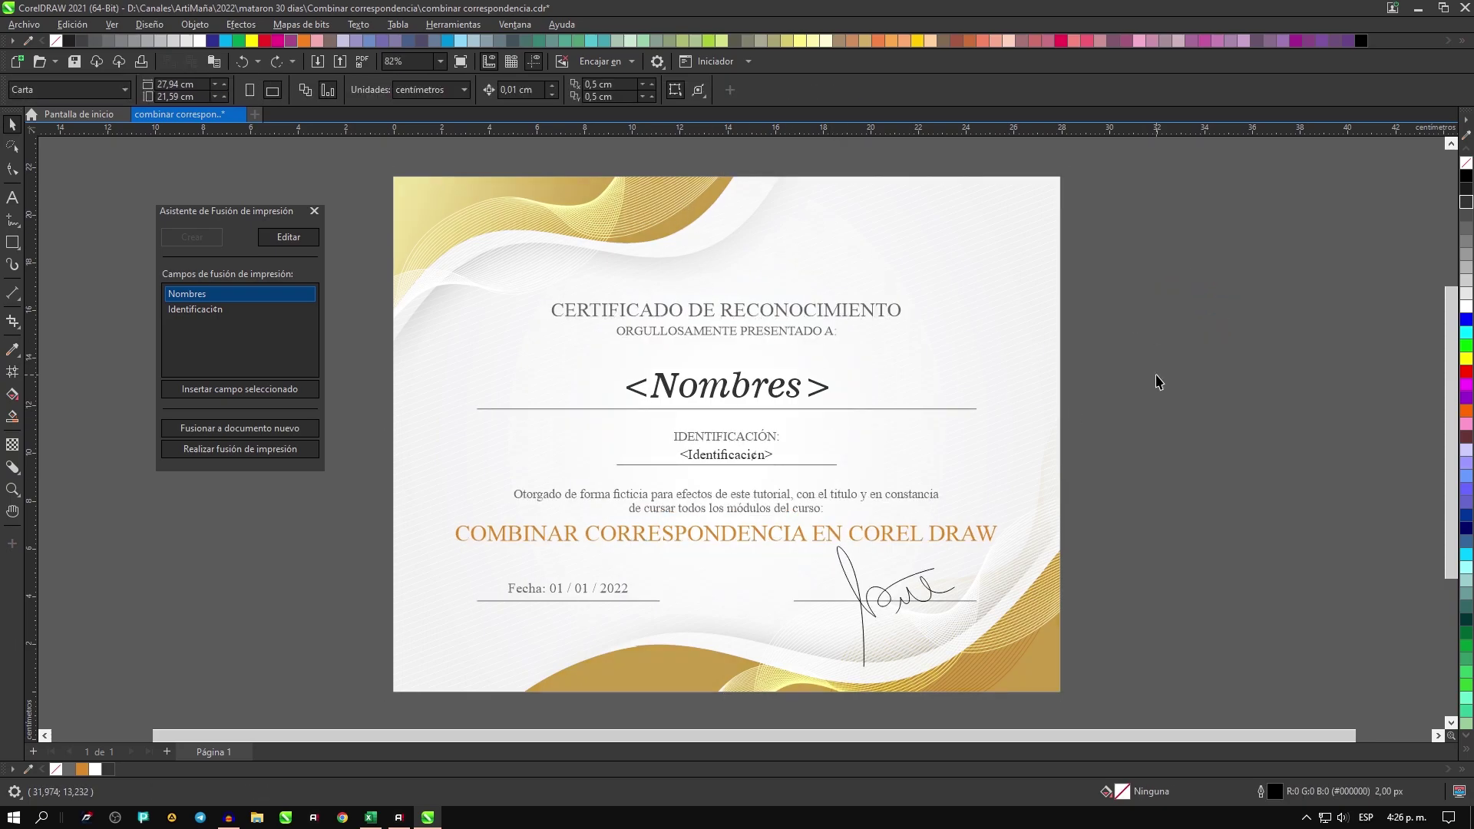
drag(1067, 455, 1083, 450)
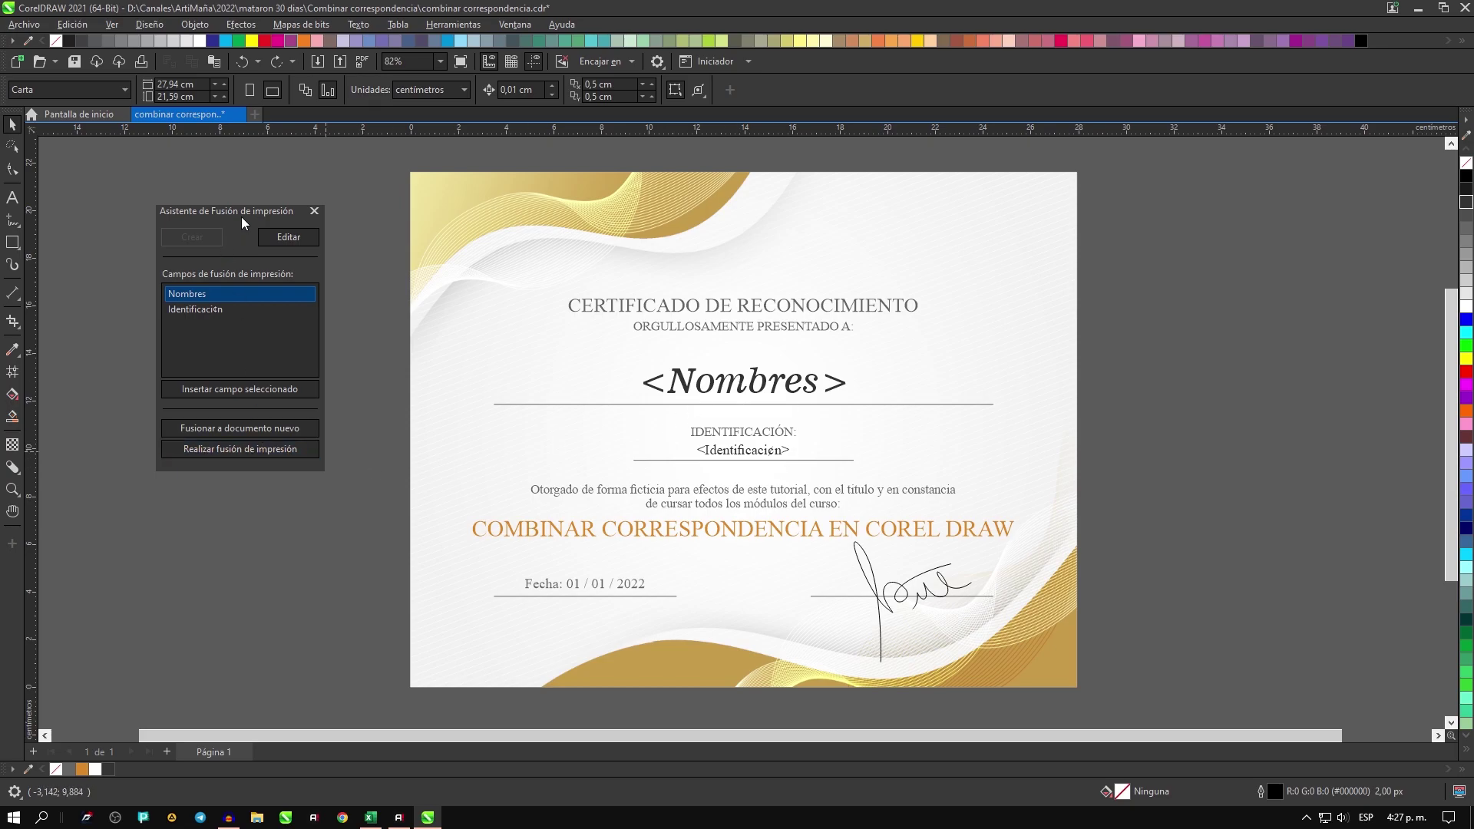
Step: Merge into a new PrintMerge1 document and verify Página 1's merged name and ID
click(236, 430)
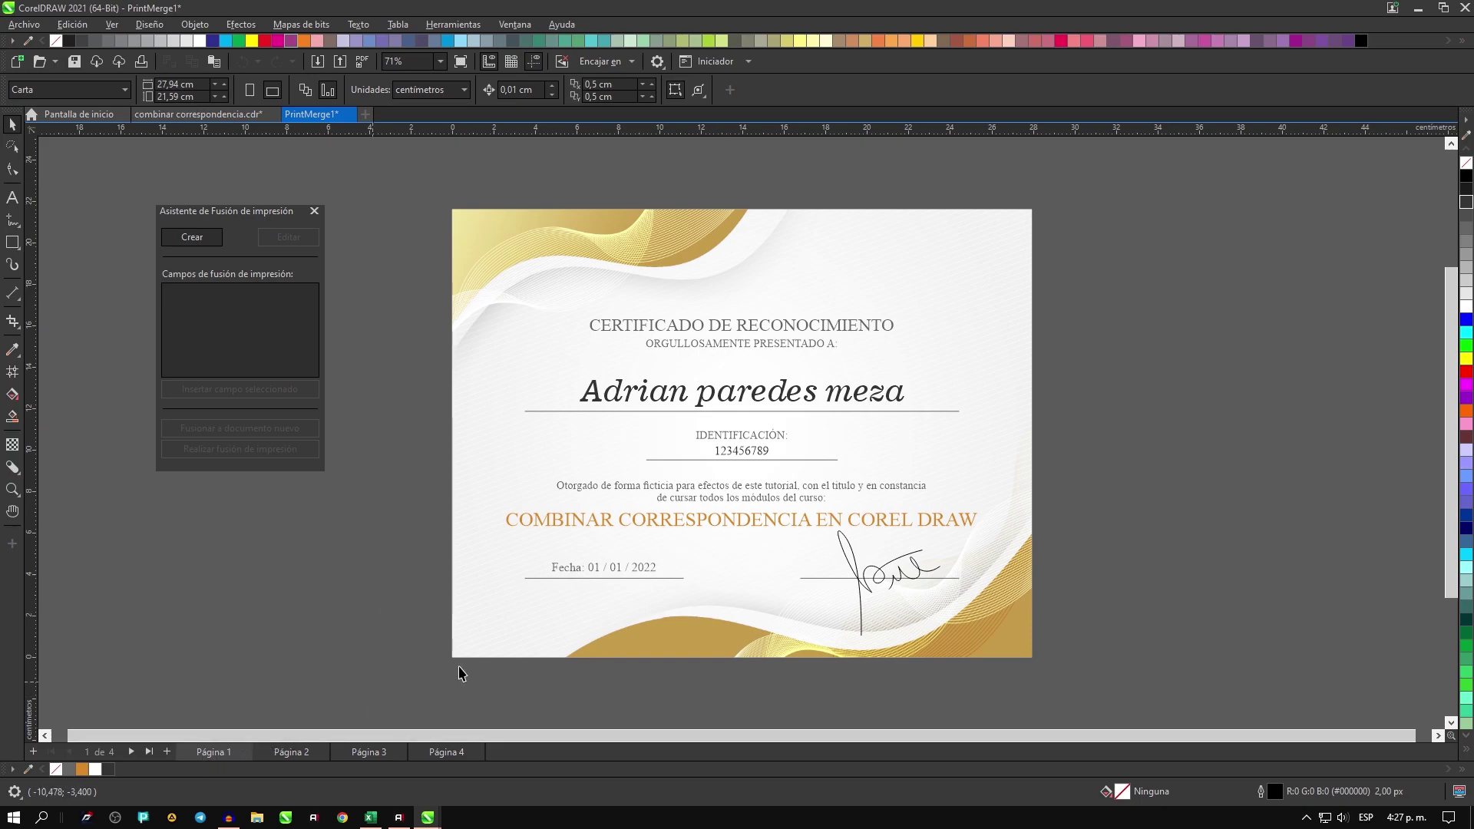
click(760, 399)
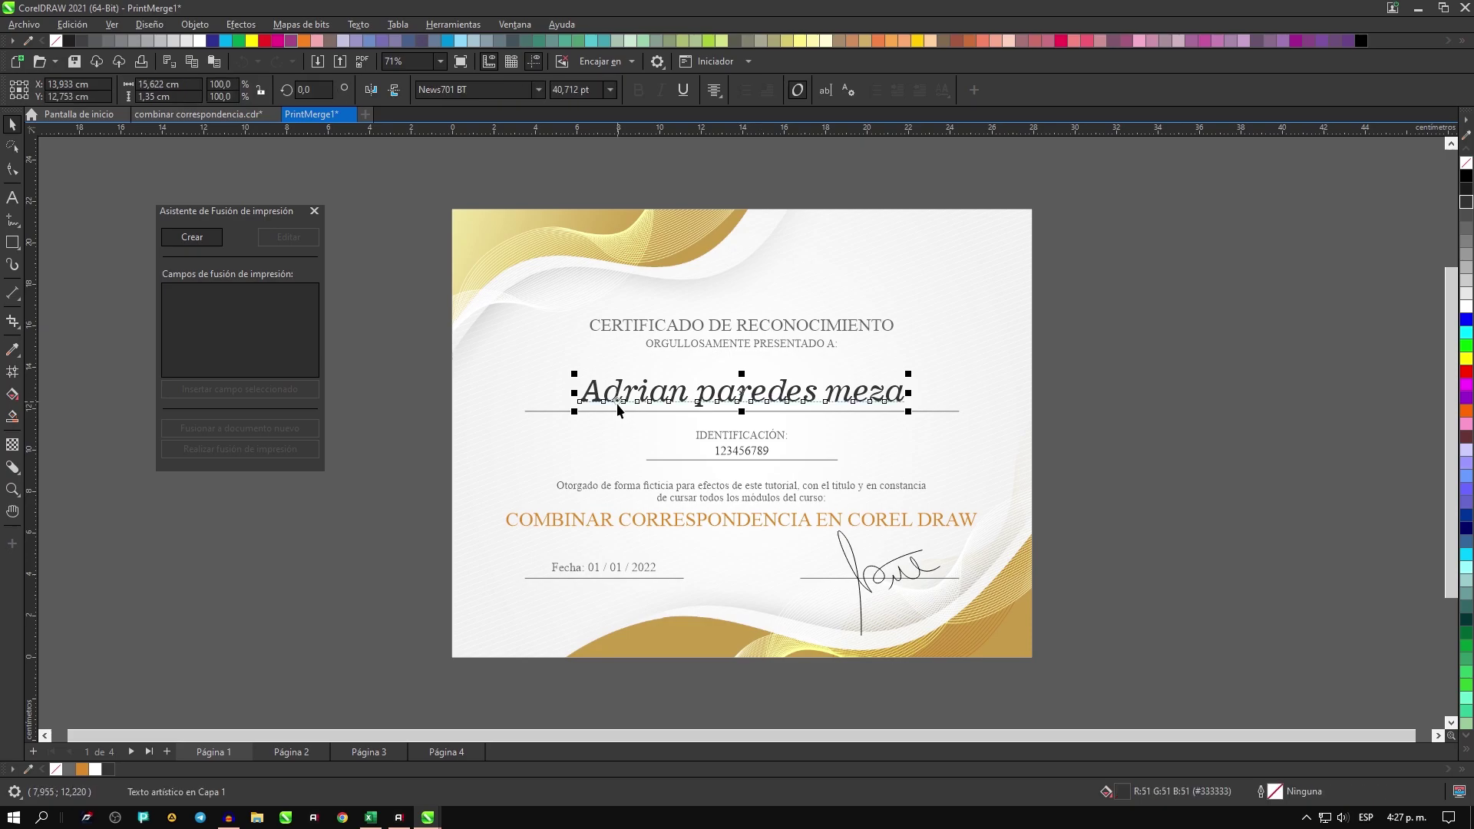
click(739, 453)
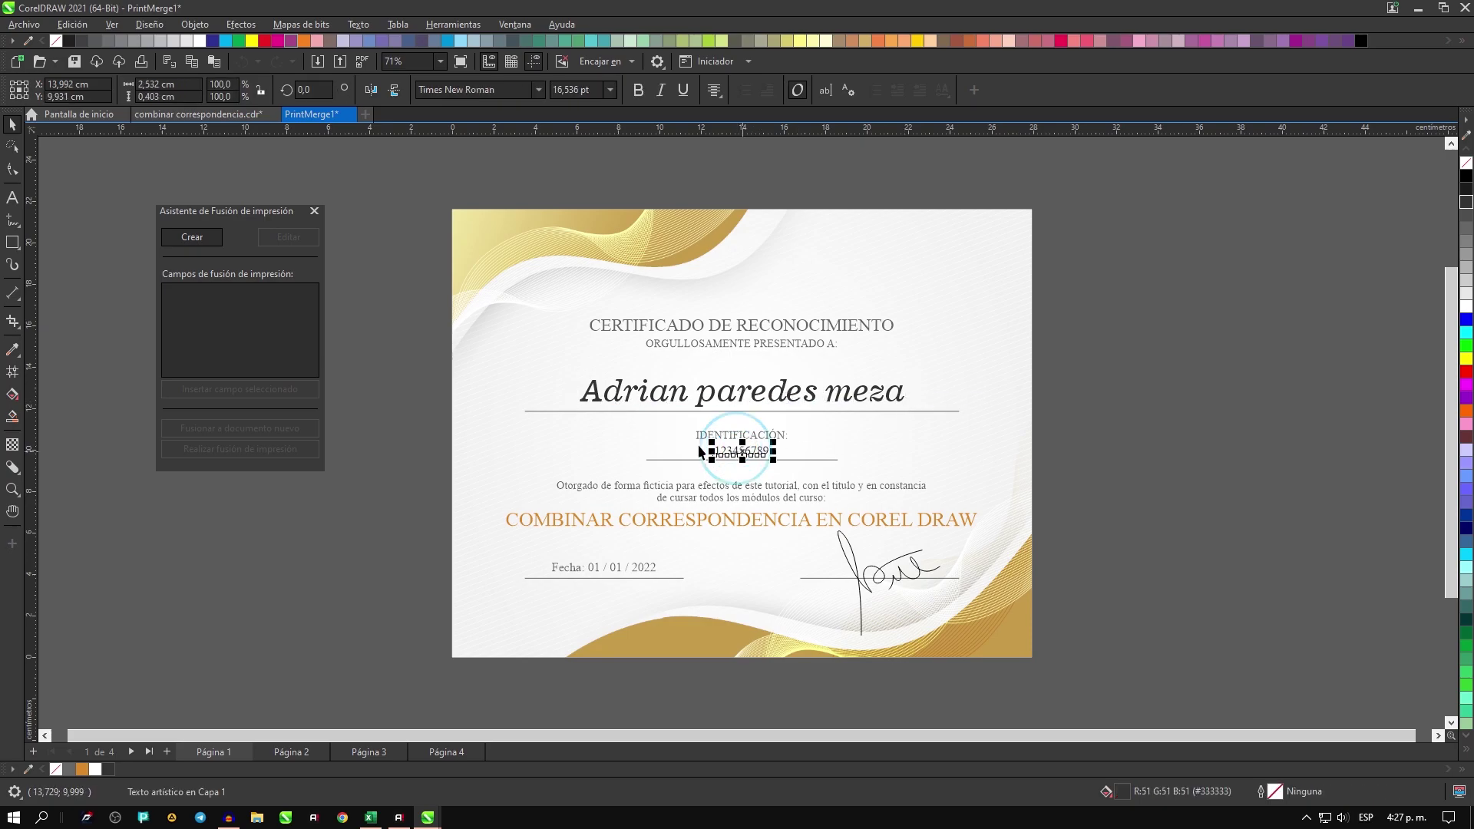
click(1006, 435)
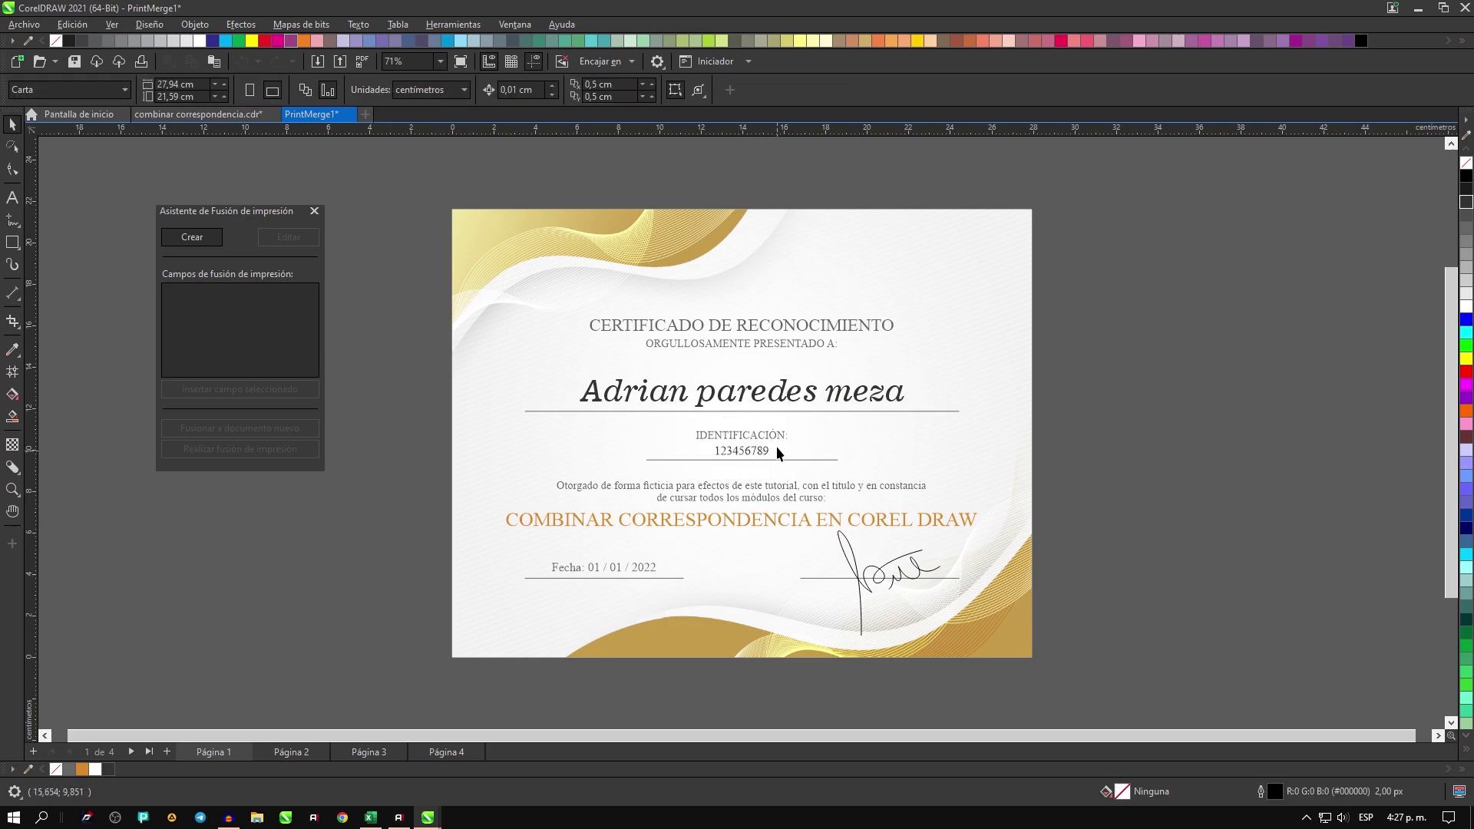
Step: Review the merged certificates on Página 2, Página 3 and Página 4
click(298, 752)
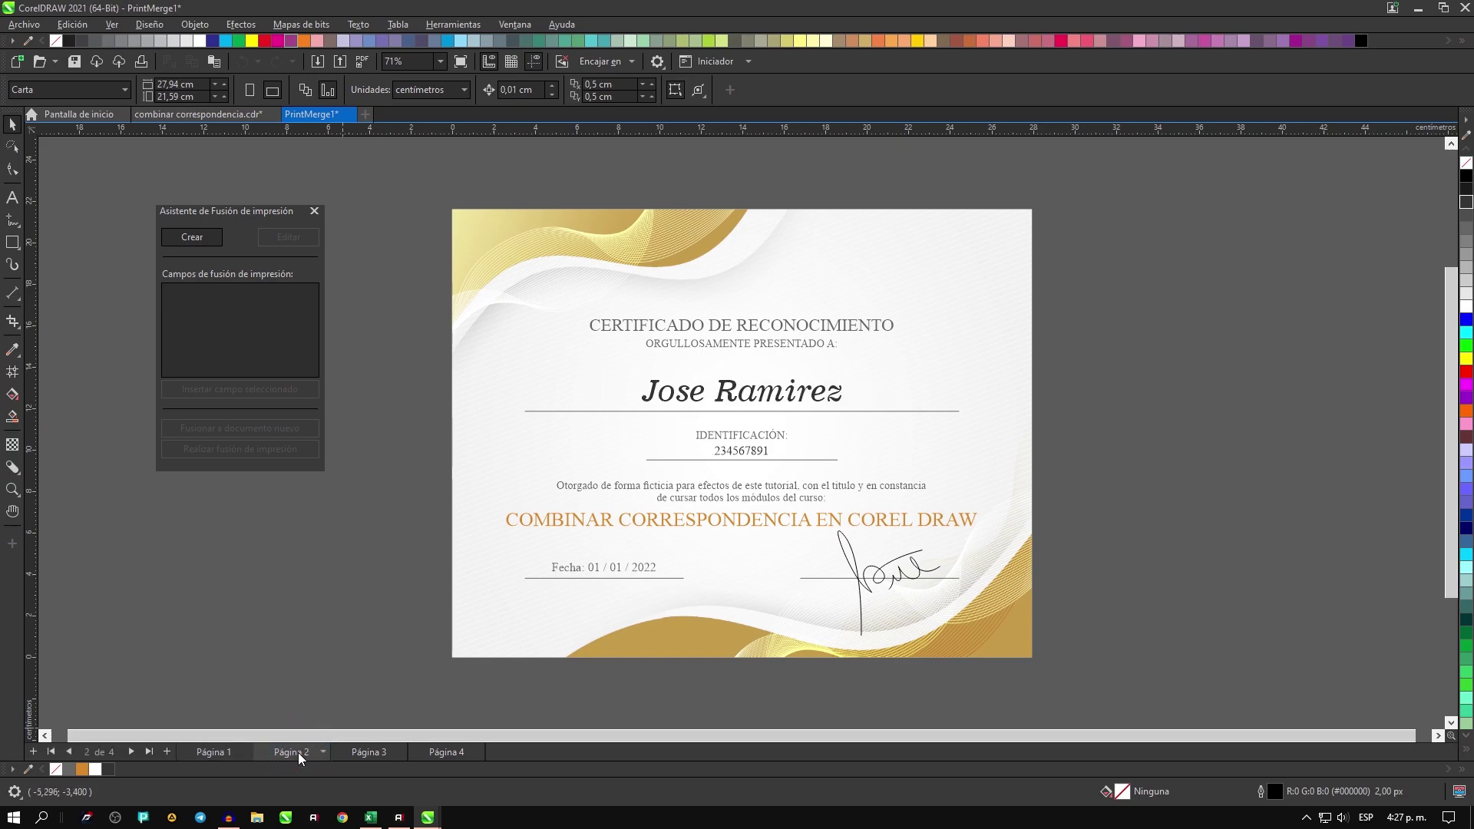
click(368, 752)
click(458, 751)
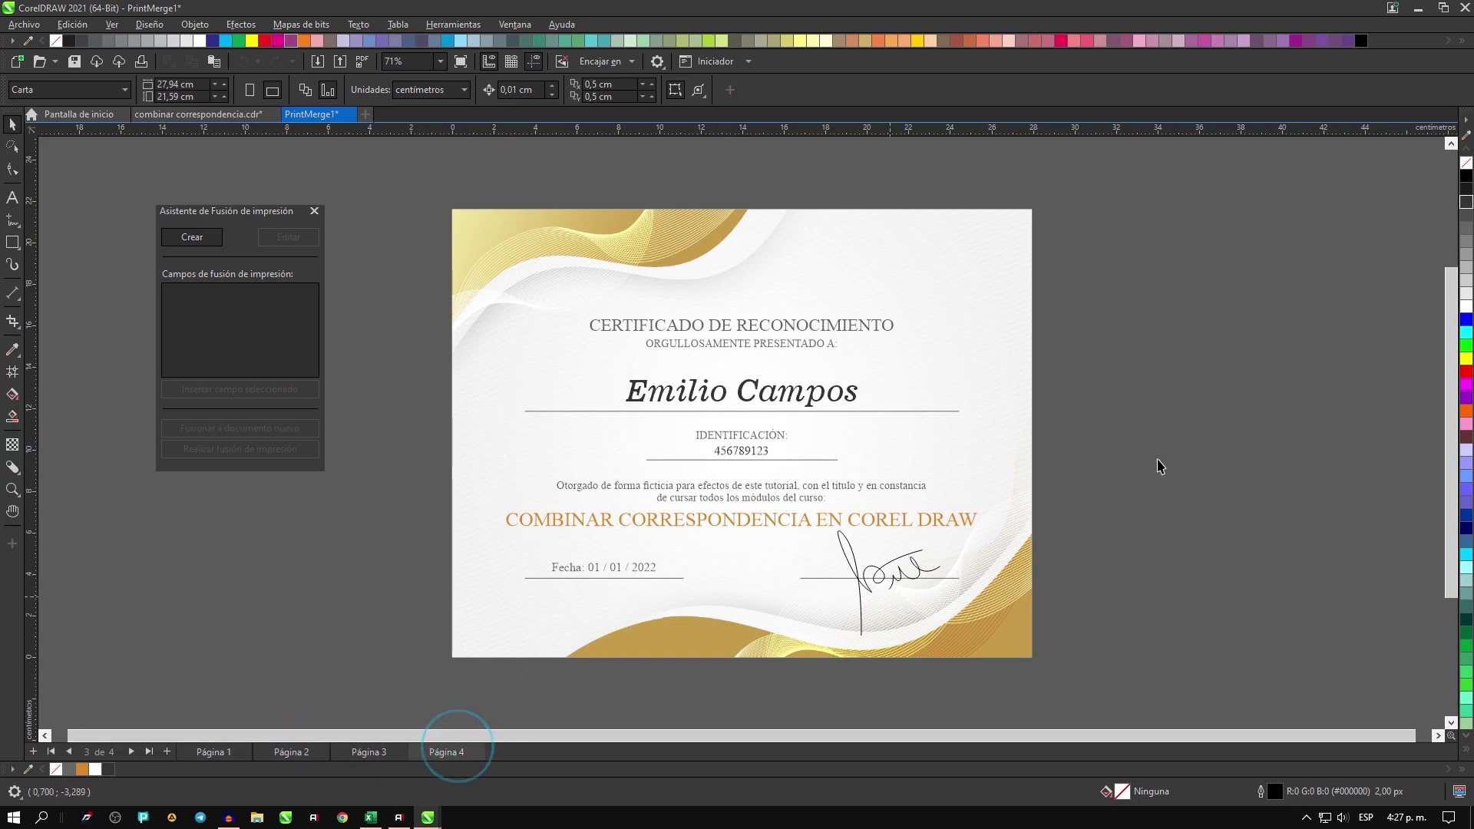